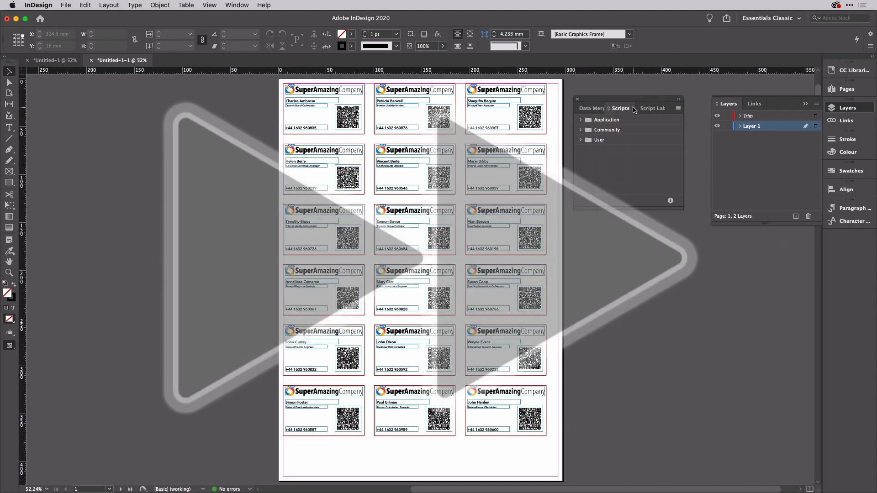
# Step: Show the Scripts panel with the JavaScript scripts folder expanded
pyautogui.click(580, 120)
pyautogui.click(579, 140)
pyautogui.click(581, 160)
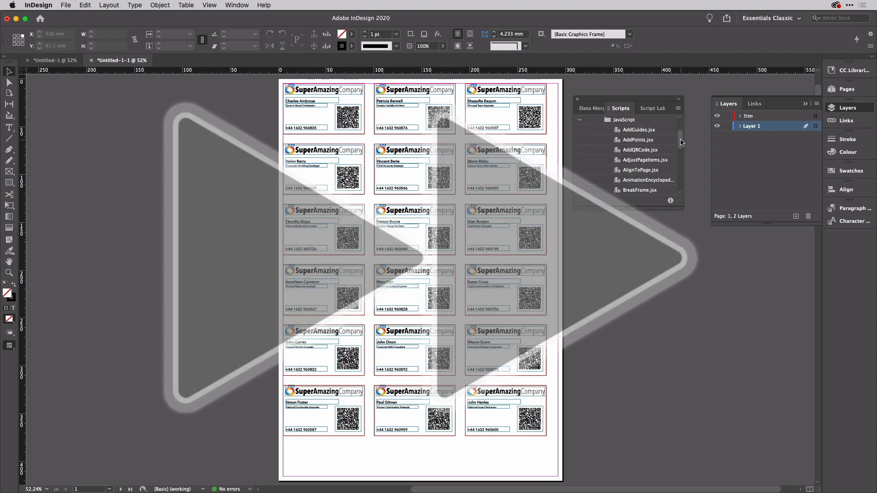
pyautogui.scroll(-2, 635, 155)
pyautogui.click(638, 170)
# Step: Lock Layer 1 and select every trim frame on the Trim layer
pyautogui.click(728, 126)
pyautogui.click(764, 116)
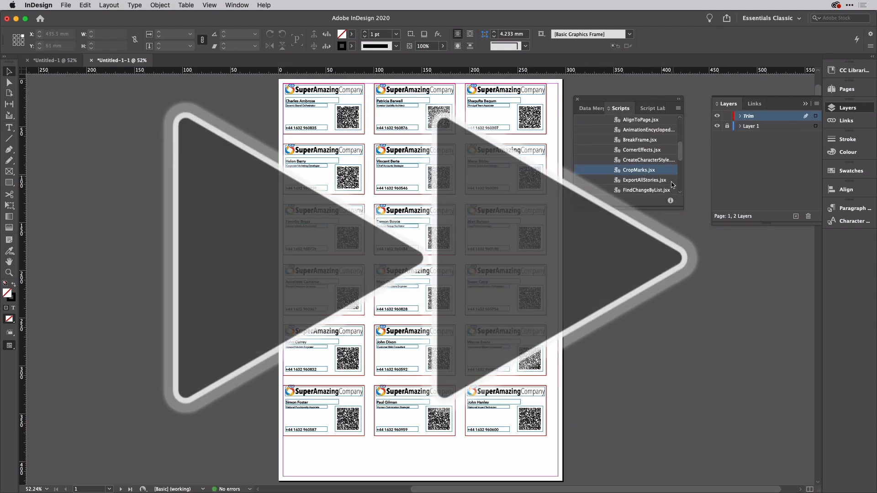
pyautogui.doubleClick(620, 169)
pyautogui.click(507, 170)
pyautogui.click(815, 116)
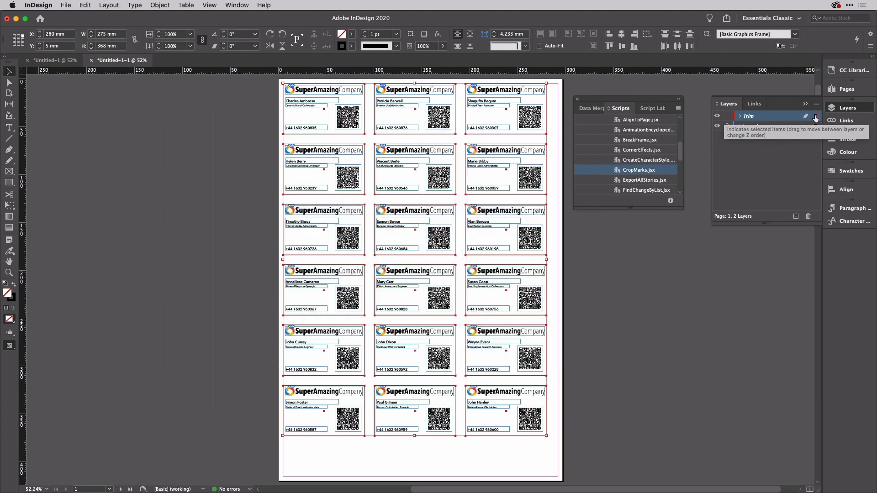
pyautogui.scroll(-2, 513, 268)
pyautogui.scroll(5, 512, 269)
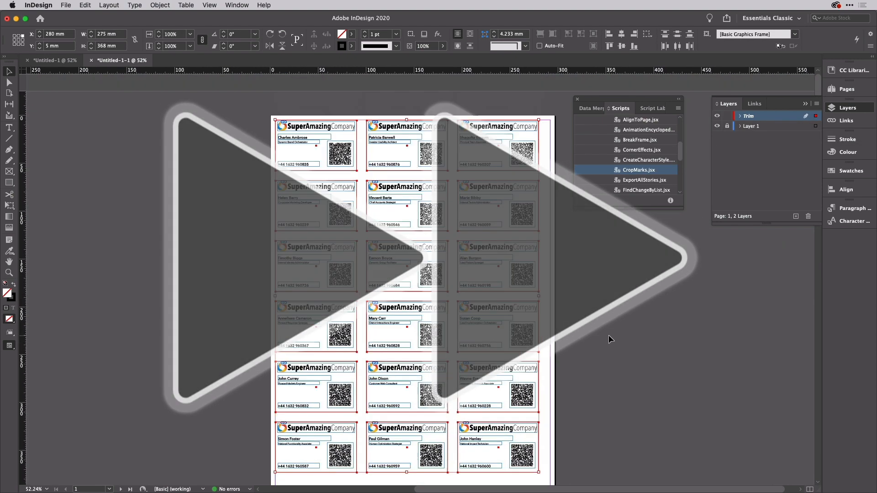
# Step: Run CropMarks.jsx with Registration Marks off to add crop marks around each card
pyautogui.doubleClick(620, 169)
pyautogui.click(366, 239)
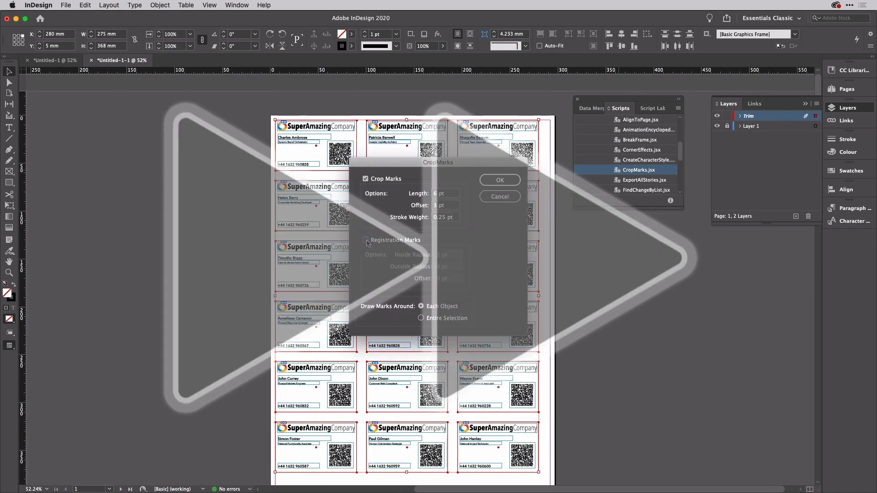
pyautogui.click(500, 180)
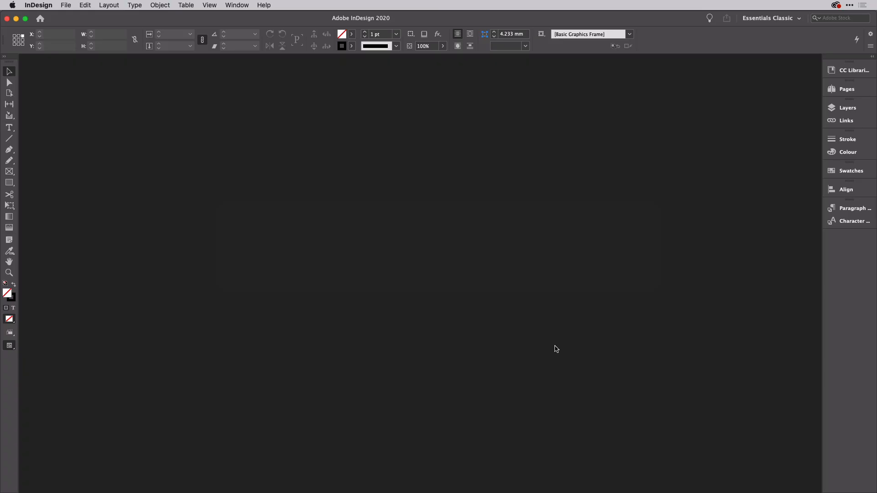
# Step: In Excel, select row 1 holding the fName, lName, jTitle and pNumber headers
pyautogui.press('super+Tab')
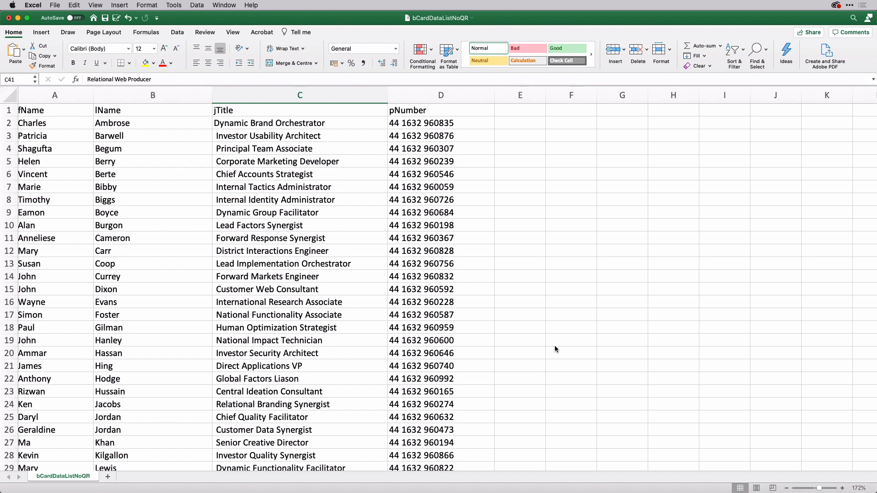
pyautogui.click(5, 110)
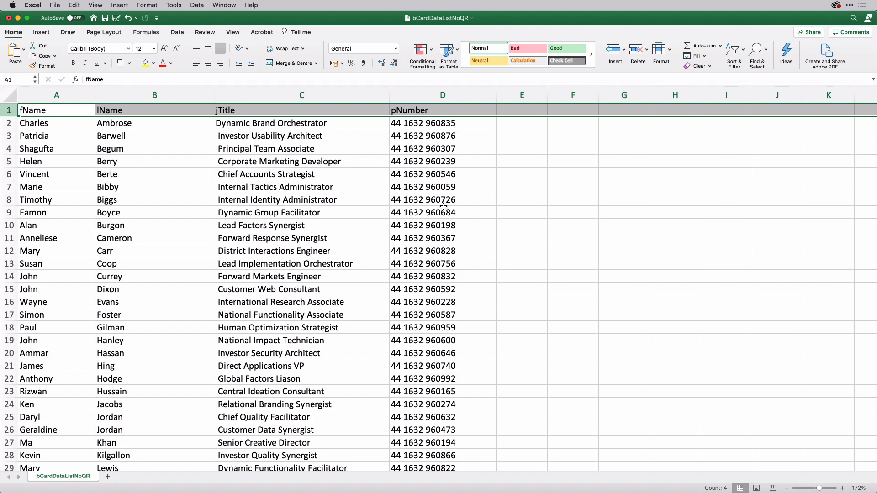
pyautogui.scroll(-6, 85, 273)
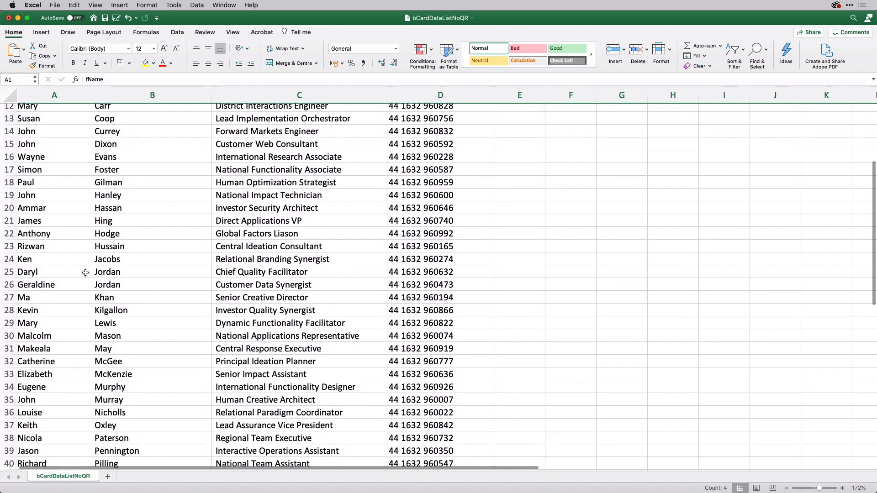
pyautogui.scroll(-6, 86, 272)
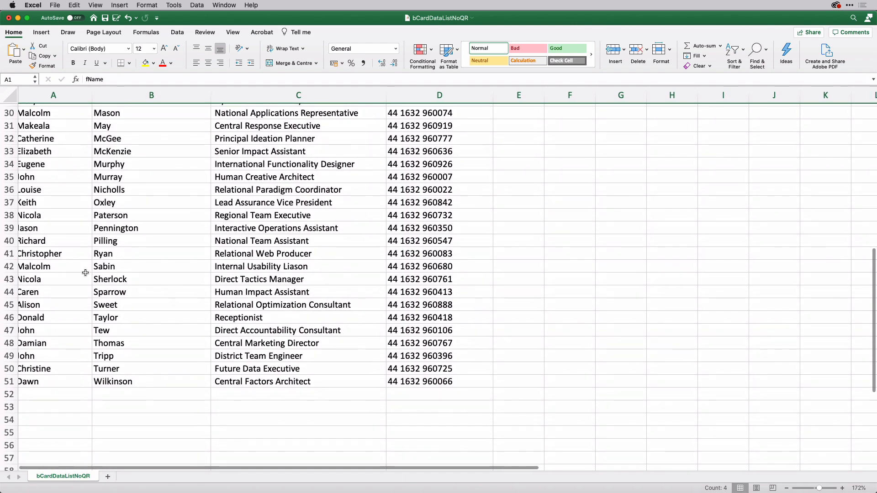
pyautogui.scroll(10, 85, 272)
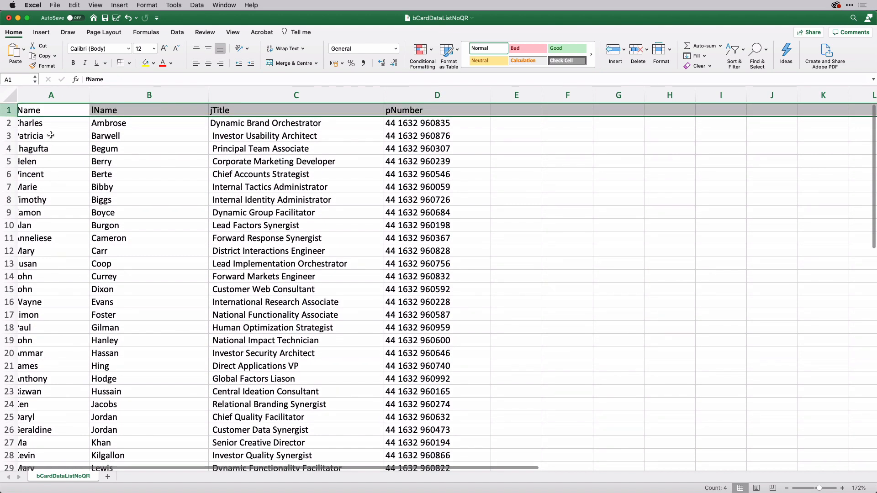
pyautogui.hscroll(-1, 51, 135)
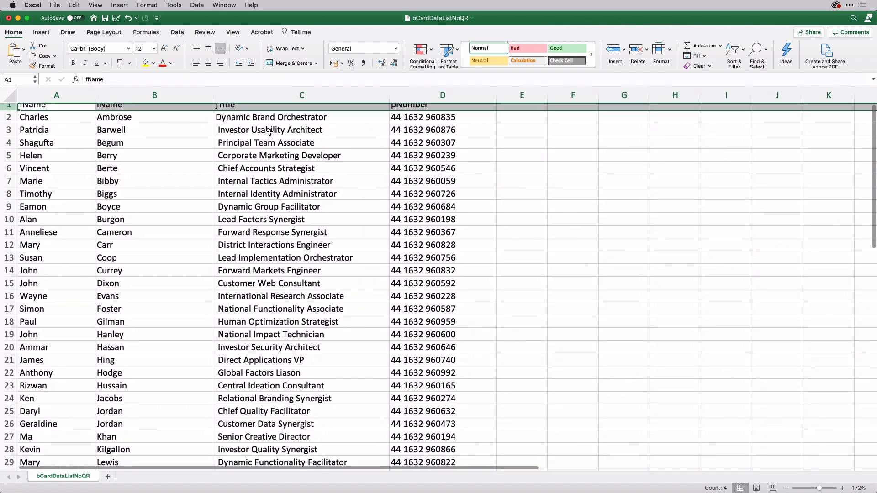
pyautogui.scroll(1, 269, 132)
pyautogui.hscroll(1, 270, 132)
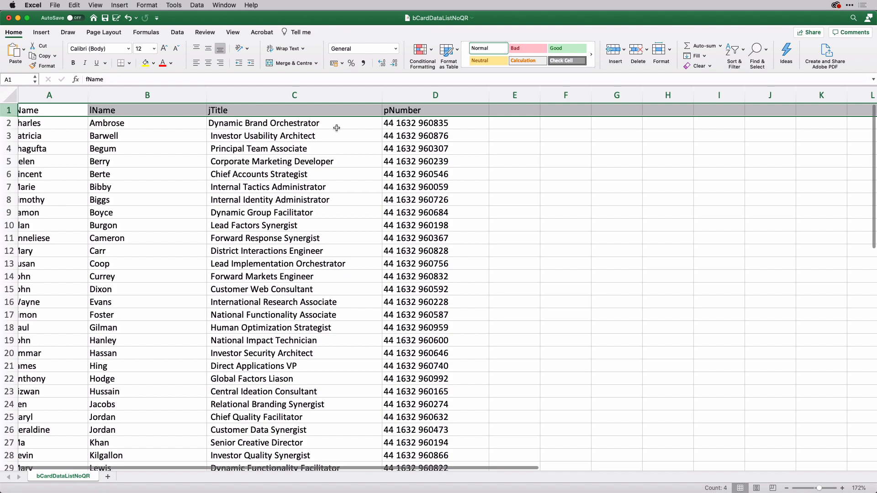
pyautogui.hscroll(-1, 315, 134)
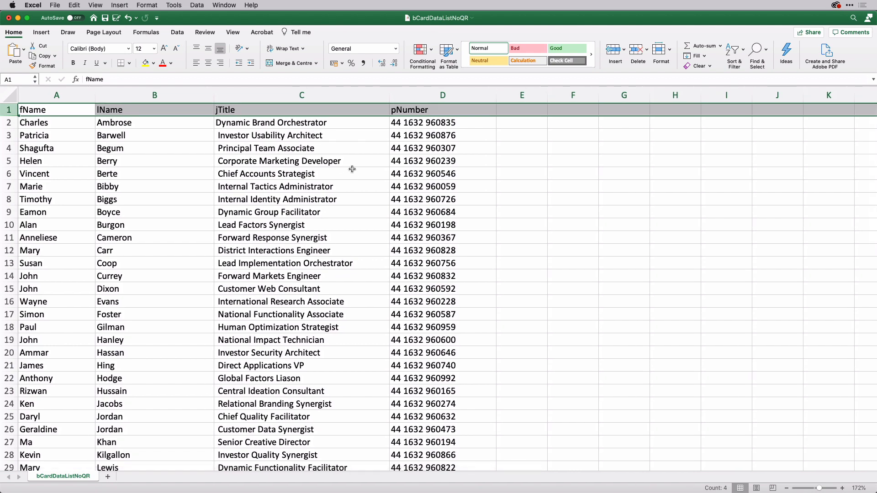
pyautogui.scroll(-10, 352, 169)
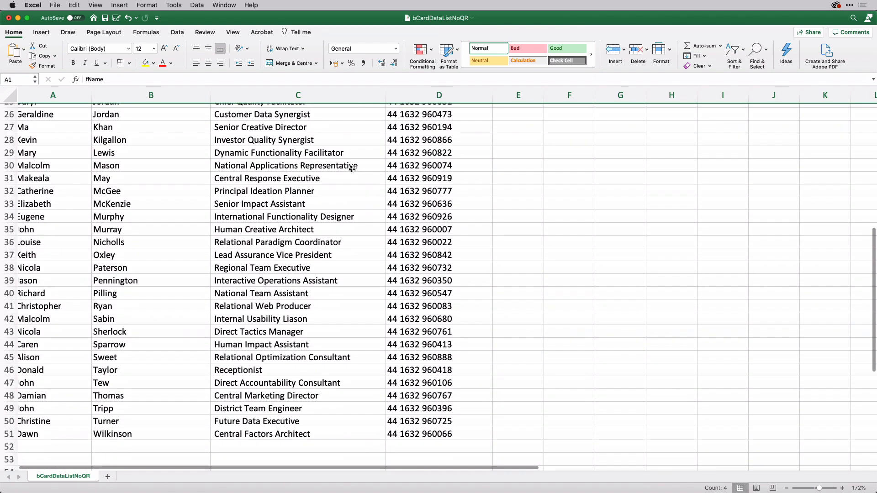
pyautogui.scroll(-2, 352, 169)
pyautogui.scroll(4, 352, 169)
pyautogui.scroll(-1, 352, 169)
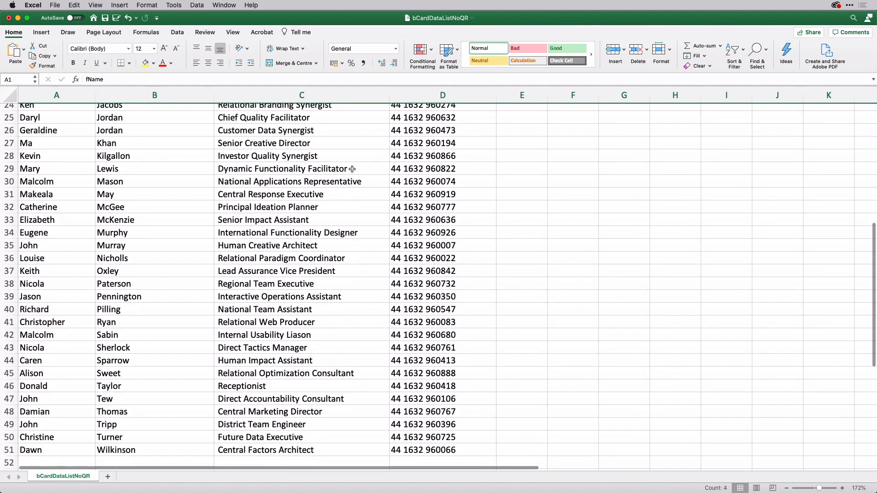
pyautogui.scroll(-1, 352, 169)
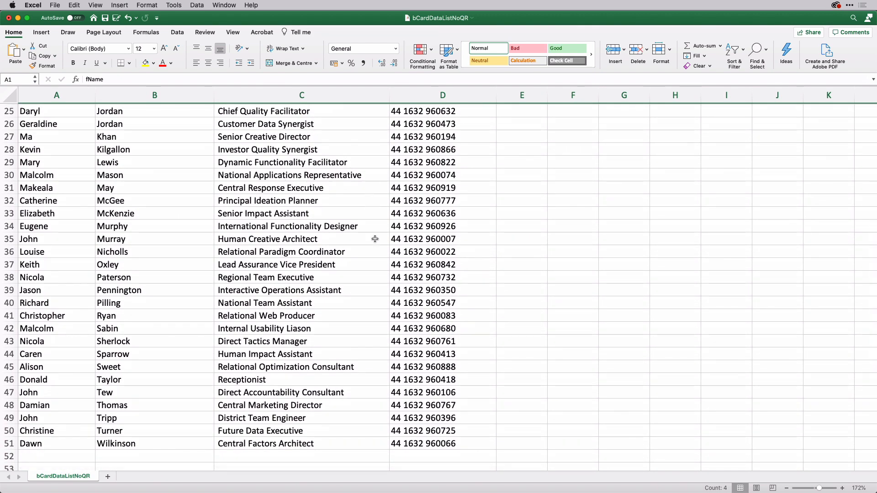
pyautogui.scroll(7, 375, 238)
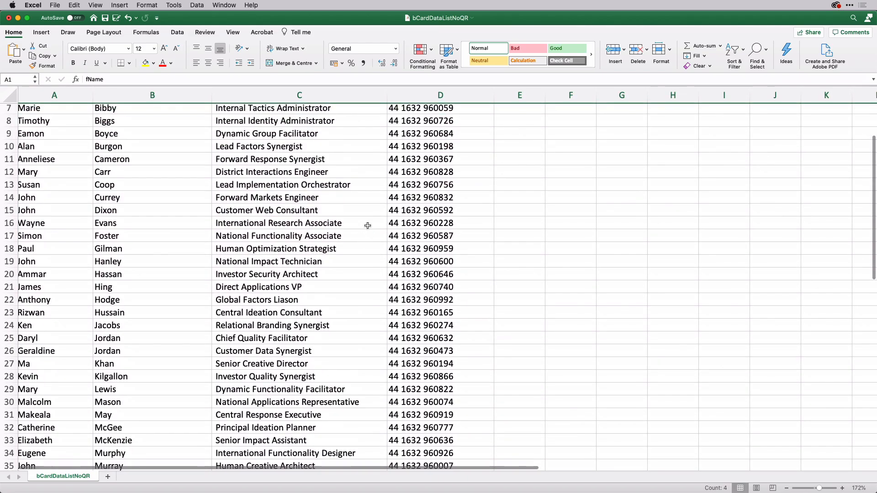
pyautogui.scroll(-5, 354, 194)
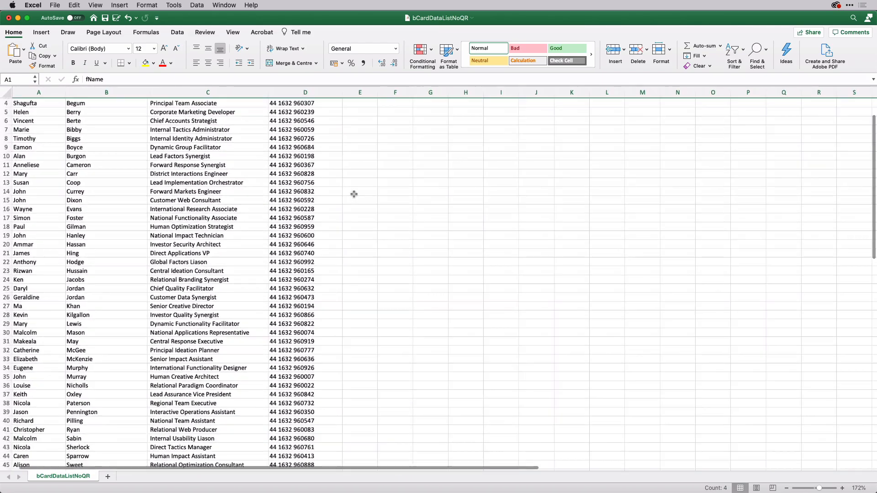
pyautogui.scroll(-5, 353, 194)
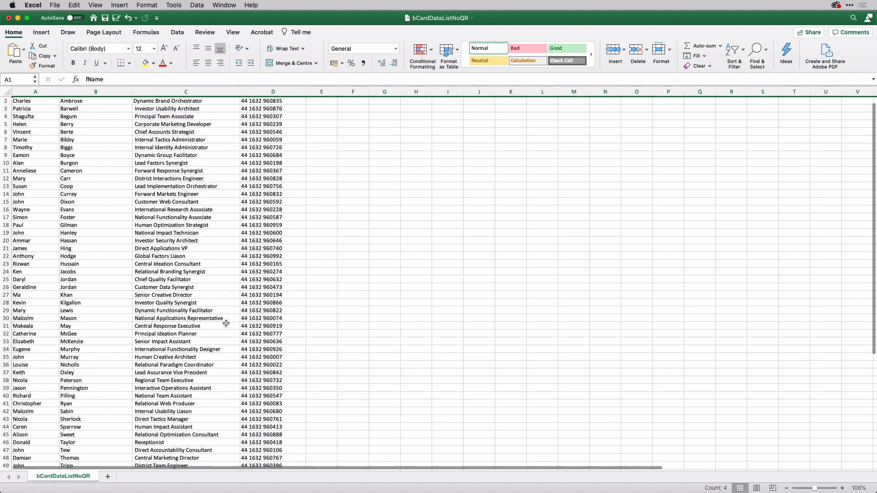
pyautogui.click(225, 319)
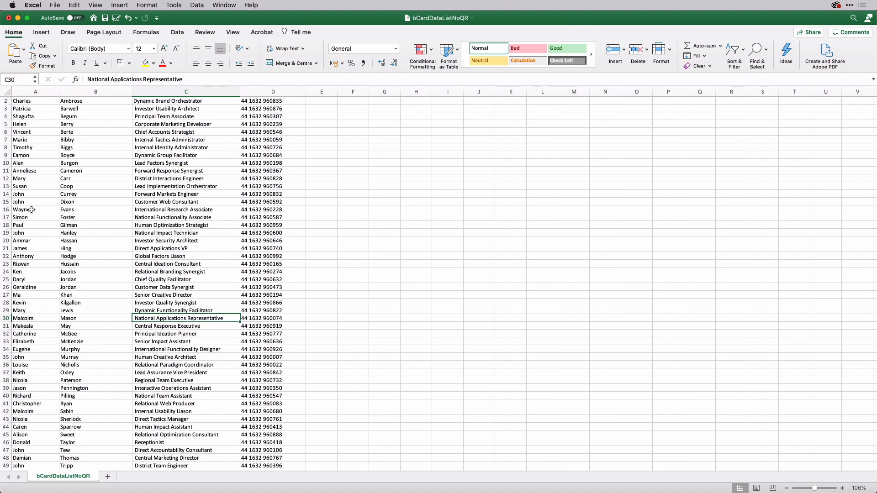
pyautogui.scroll(5, 32, 203)
pyautogui.scroll(3, 33, 201)
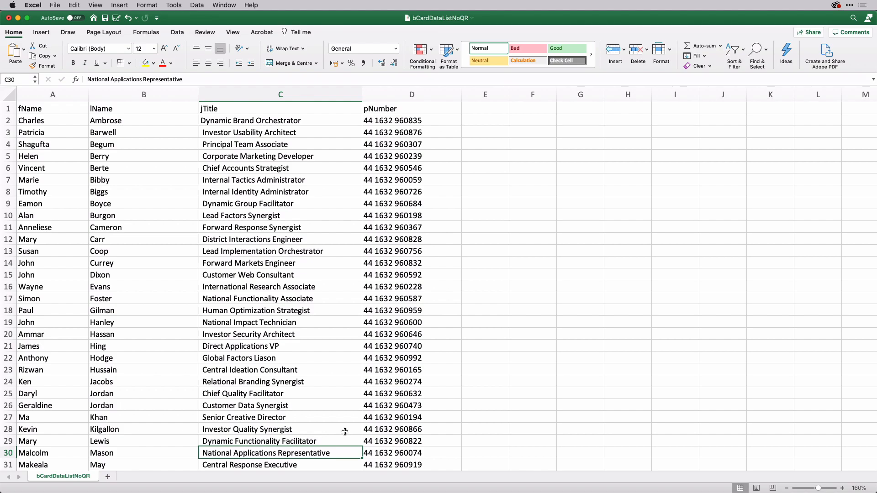
pyautogui.press('super+Tab')
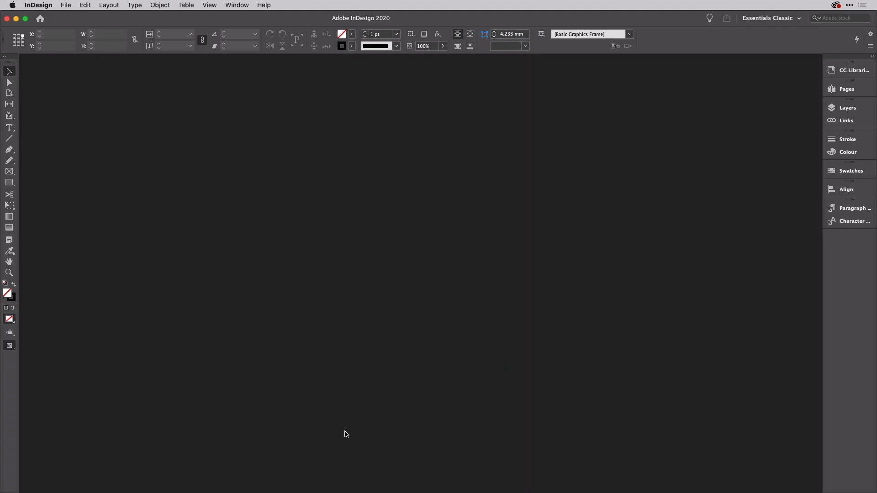
# Step: Create a new A3 document with linked margins all set to 0 mm
pyautogui.press('super+n')
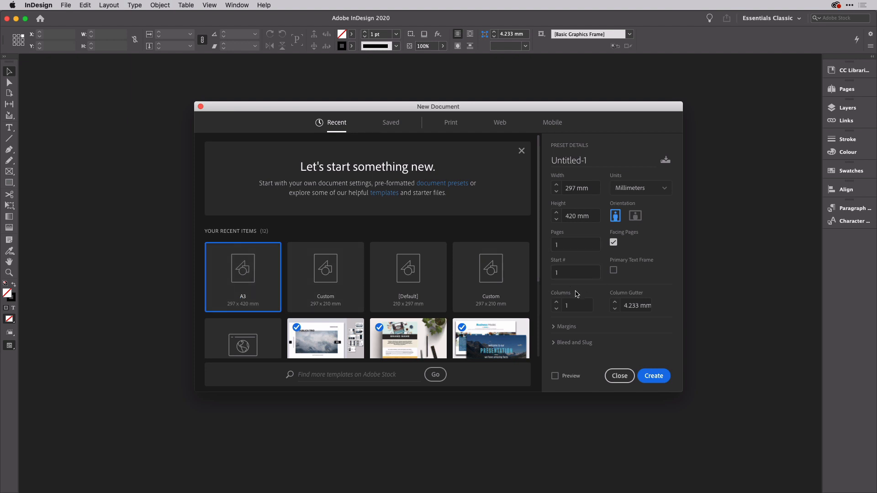
pyautogui.click(563, 327)
pyautogui.scroll(-2, 571, 320)
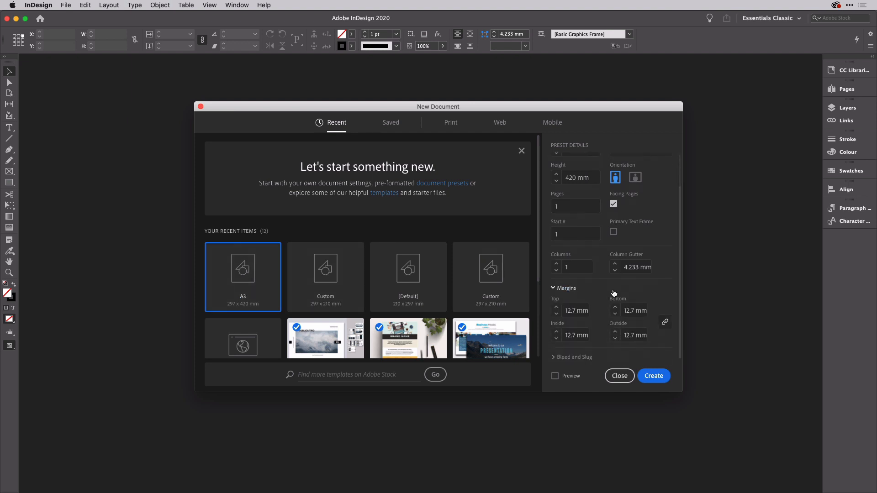
pyautogui.click(584, 313)
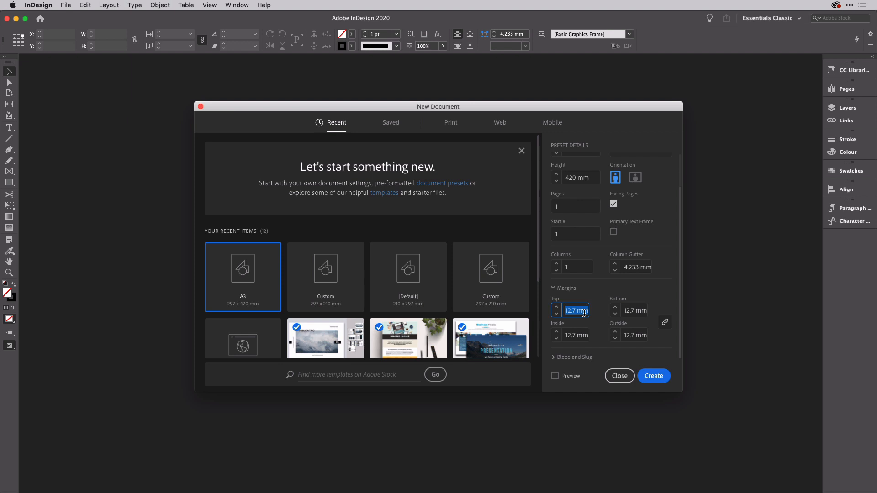
pyautogui.write('0')
pyautogui.press('Tab')
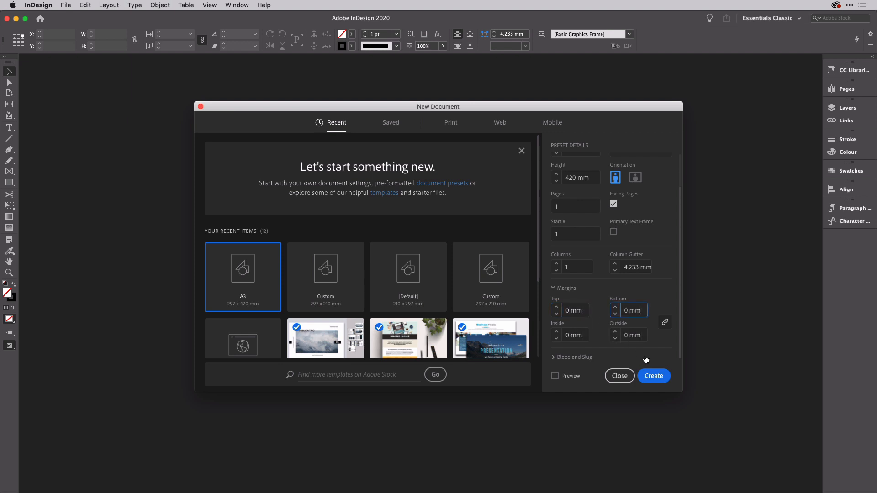
pyautogui.click(654, 375)
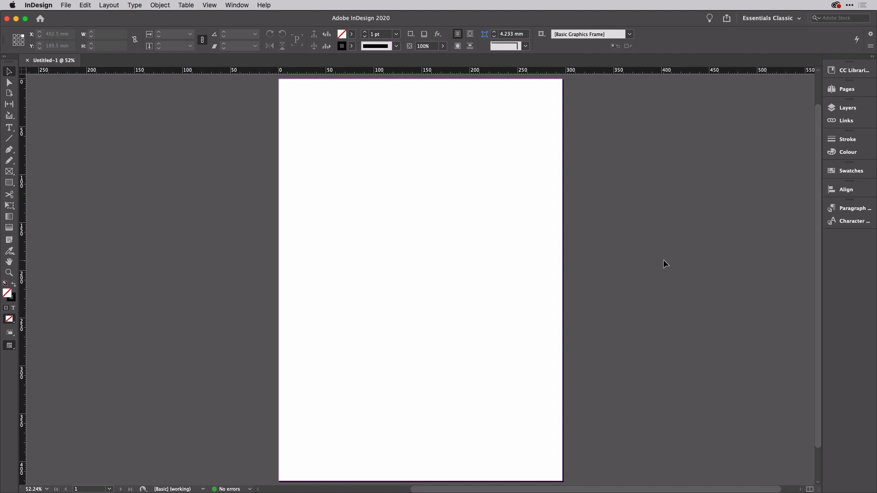
# Step: Add a second layer named Trim, coloured red and set not to print
pyautogui.click(847, 108)
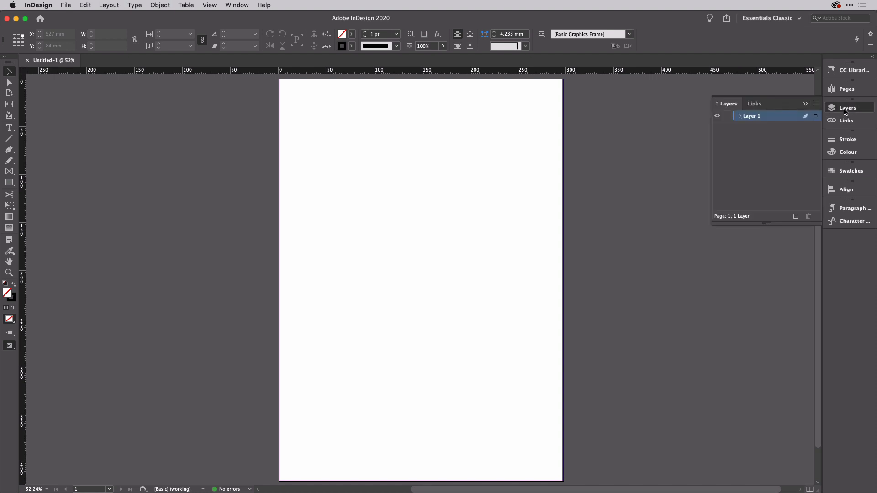
pyautogui.click(795, 216)
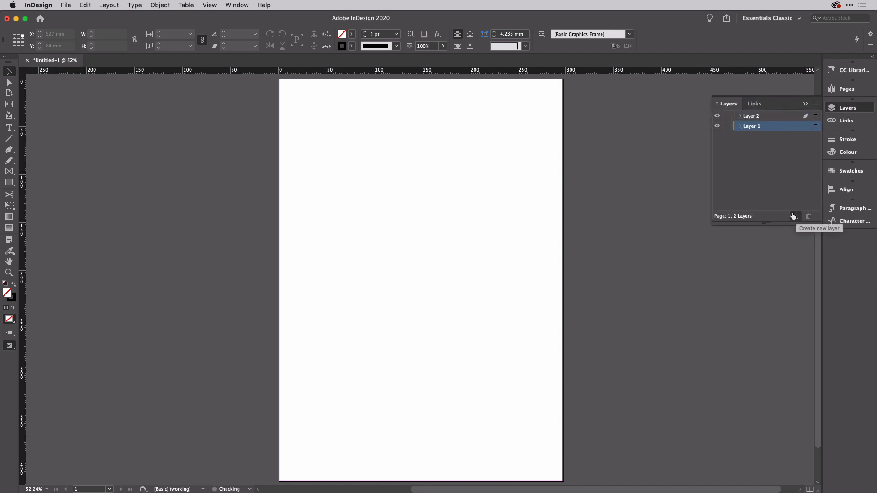
pyautogui.doubleClick(753, 118)
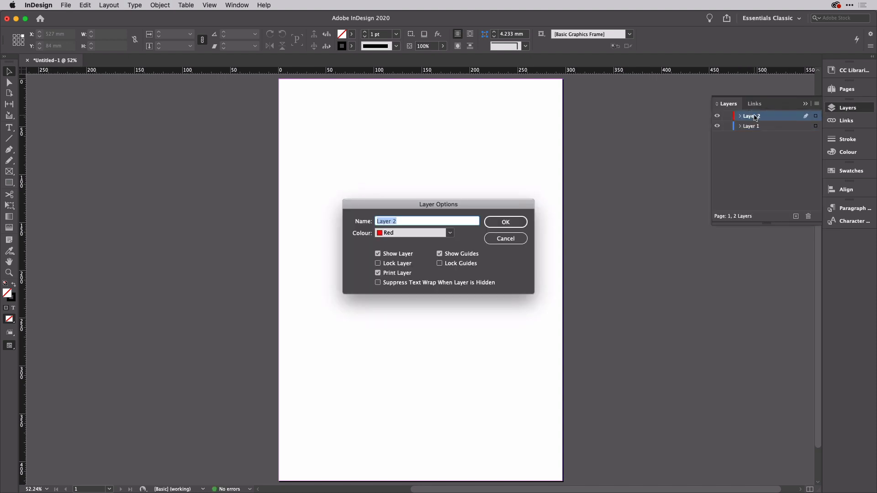
pyautogui.write('Trim')
pyautogui.click(378, 274)
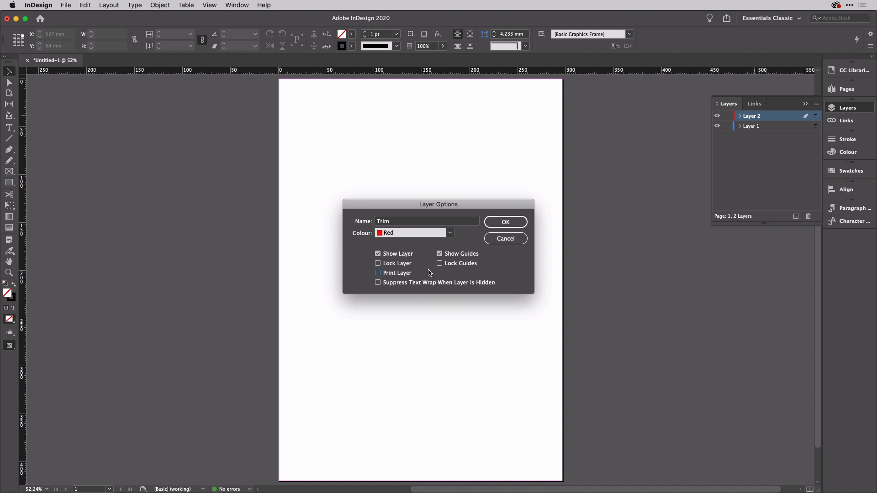
pyautogui.click(505, 222)
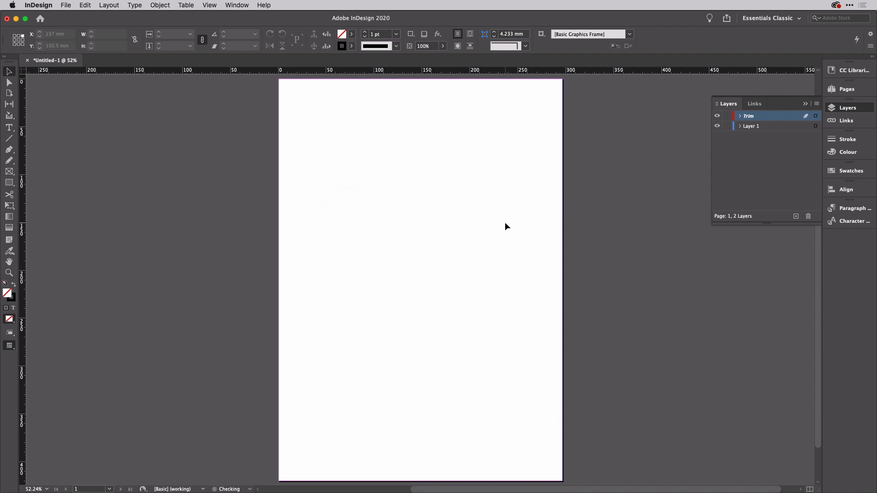
pyautogui.scroll(5, 289, 102)
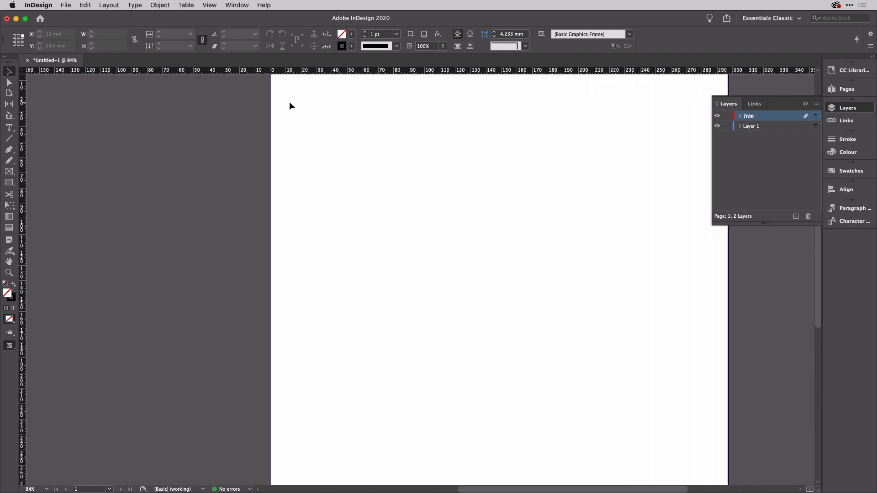
# Step: Draw an 85 mm wide by 53 mm high rectangle frame on the Trim layer
pyautogui.scroll(3, 289, 101)
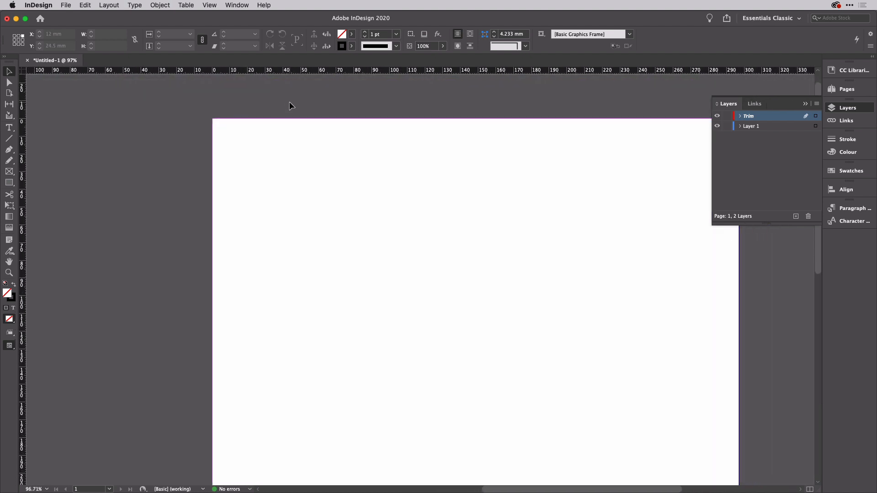
pyautogui.scroll(-2, 289, 102)
pyautogui.hscroll(2, 289, 101)
pyautogui.hscroll(1, 289, 101)
pyautogui.scroll(-1, 289, 101)
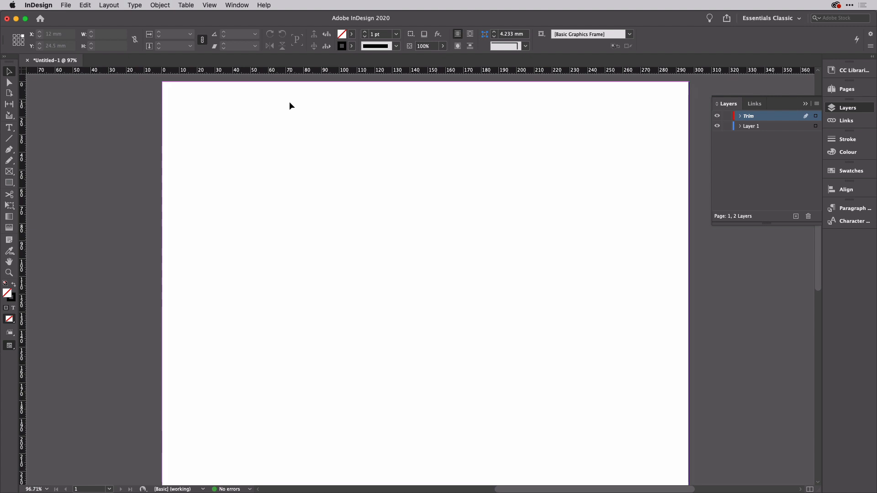
pyautogui.press('m')
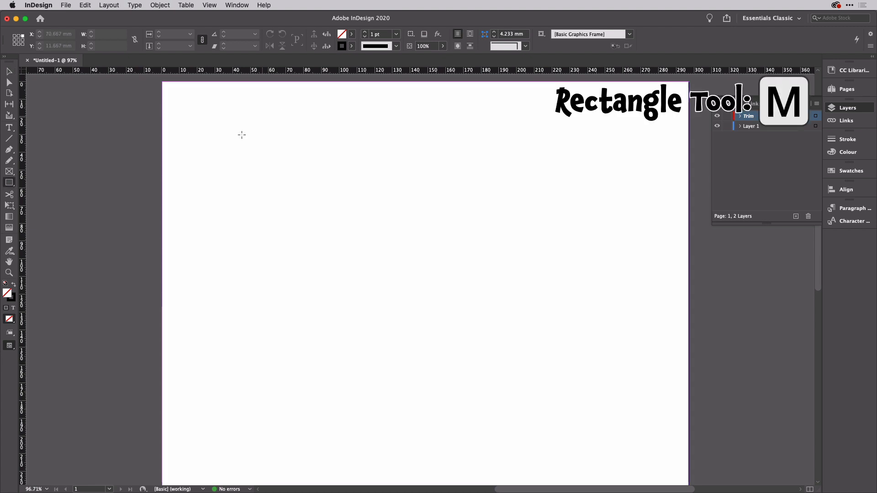
pyautogui.click(274, 172)
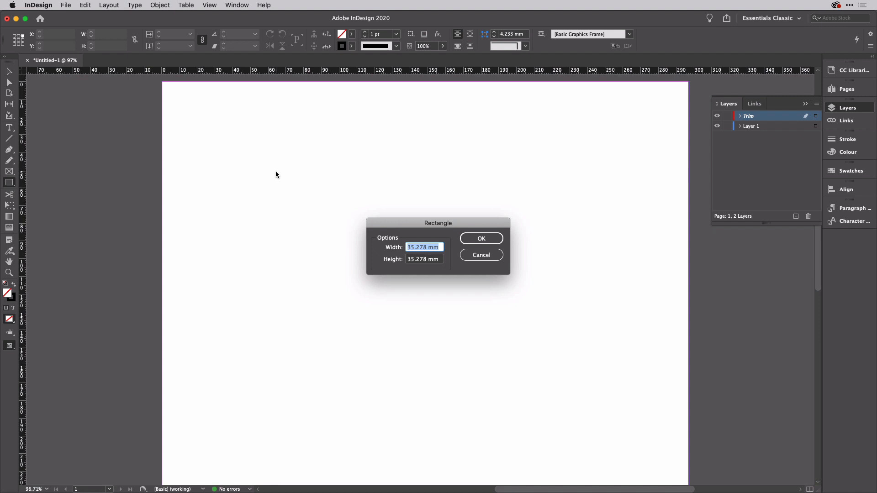
pyautogui.write('85')
pyautogui.press('Tab')
pyautogui.write('5')
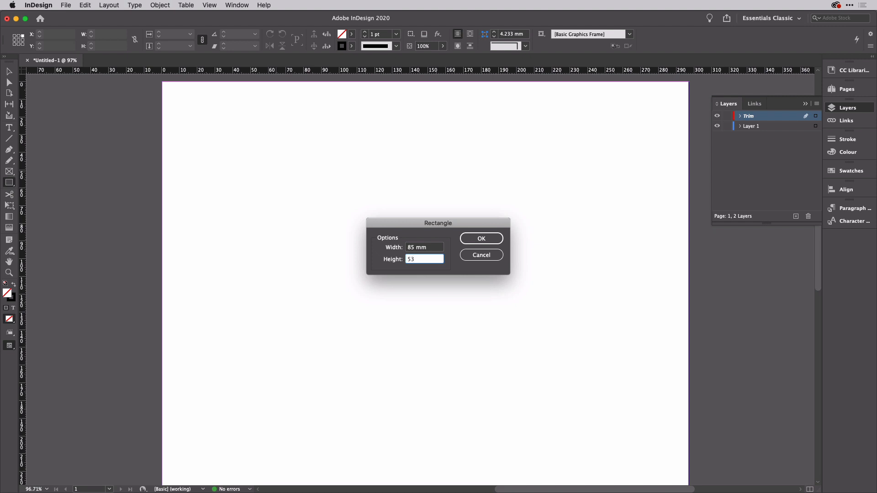
pyautogui.write('3')
pyautogui.click(479, 236)
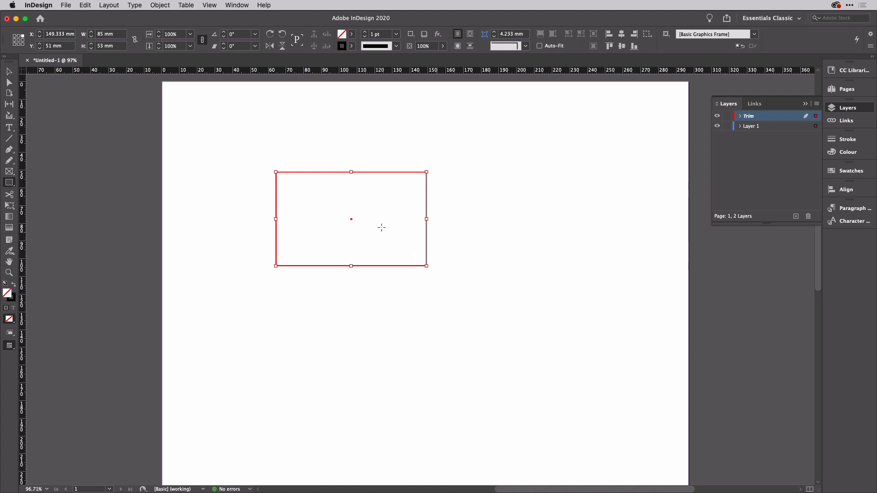
# Step: Undo an accidental frame and move the card rectangle to the page's top-left
pyautogui.moveTo(351, 220)
pyautogui.mouseDown()
pyautogui.moveTo(321, 196)
pyautogui.moveTo(325, 201)
pyautogui.mouseUp()
pyautogui.press('super+z')
pyautogui.click(9, 71)
pyautogui.moveTo(355, 219); pyautogui.dragTo(292, 135)
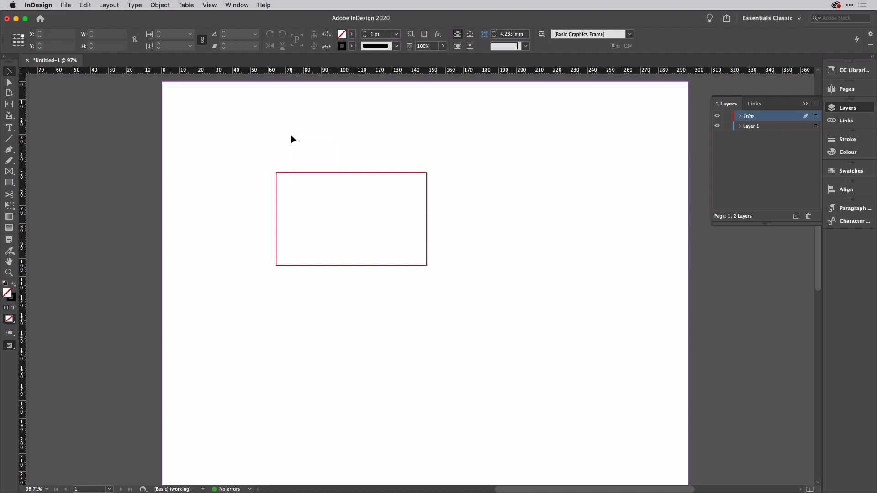
pyautogui.click(395, 172)
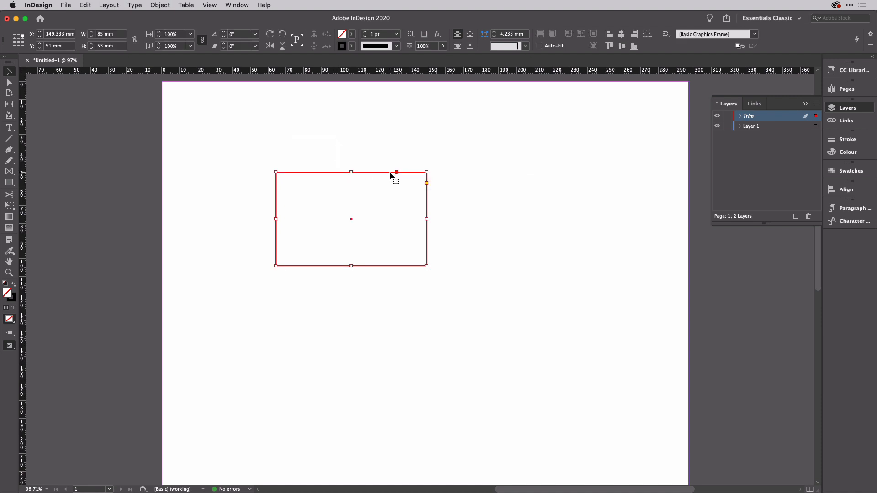
pyautogui.moveTo(395, 173); pyautogui.dragTo(304, 109)
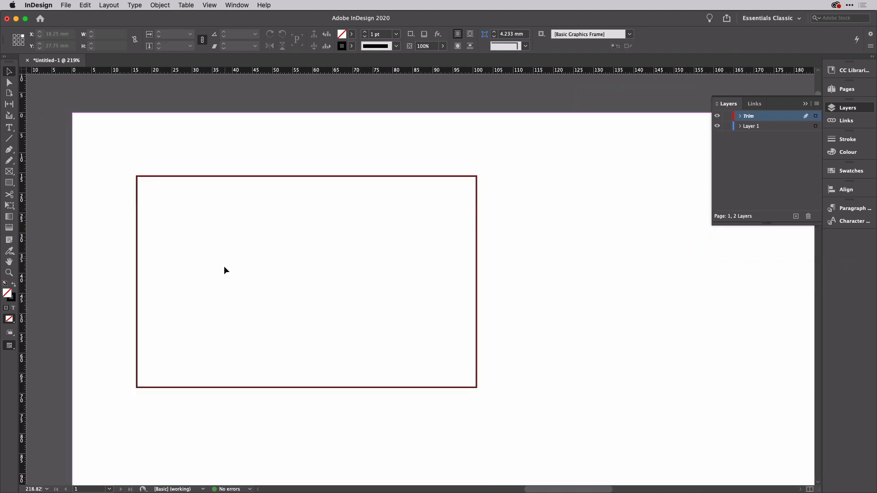
# Step: Lock the Trim layer and make Layer 1 the active layer
pyautogui.scroll(2, 226, 279)
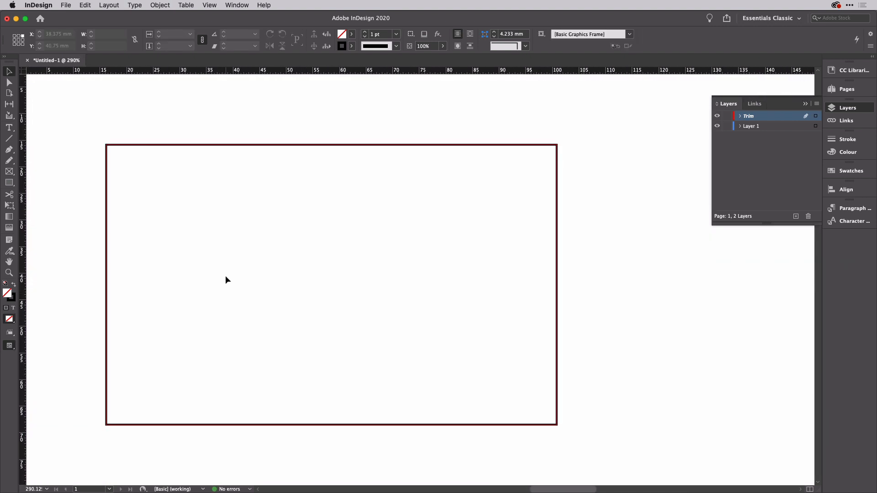
pyautogui.click(727, 115)
pyautogui.click(764, 128)
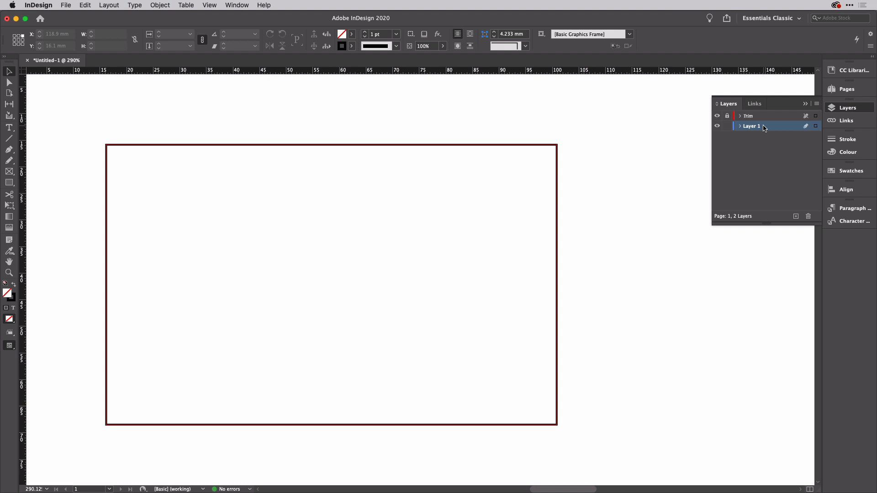
# Step: Place logo.ai across the top of the card and nudge it into position
pyautogui.press('super+d')
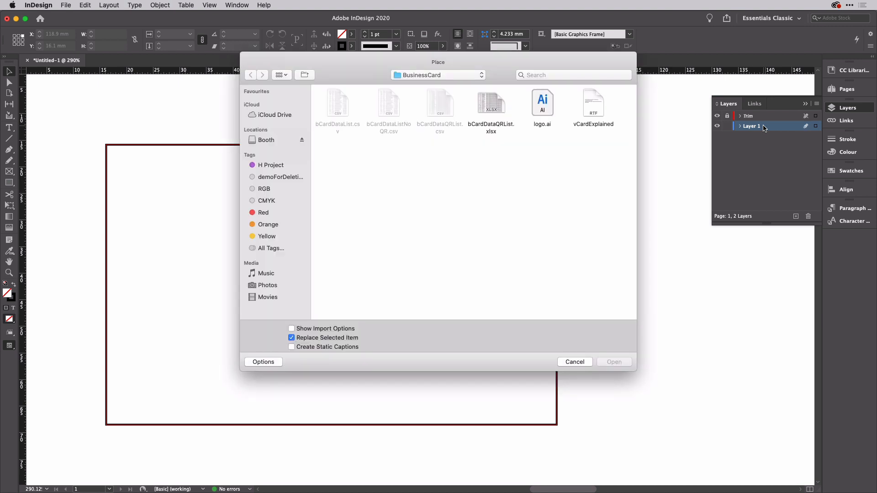
pyautogui.click(543, 104)
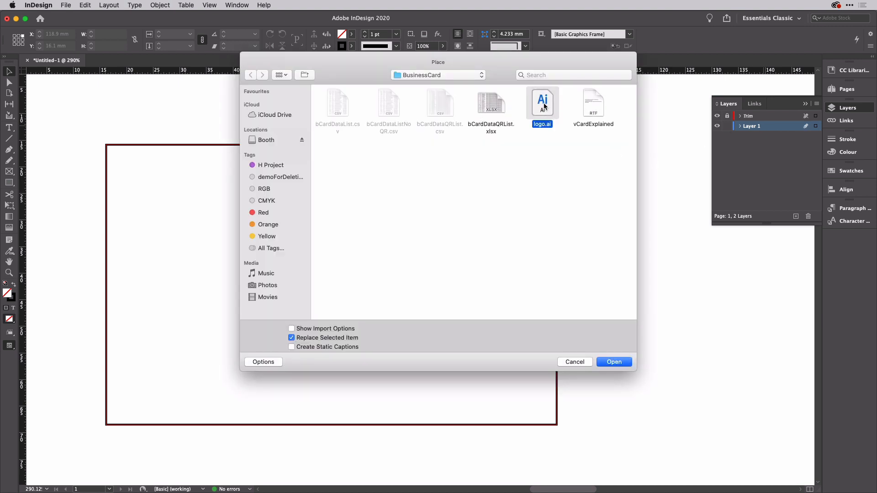
pyautogui.click(614, 362)
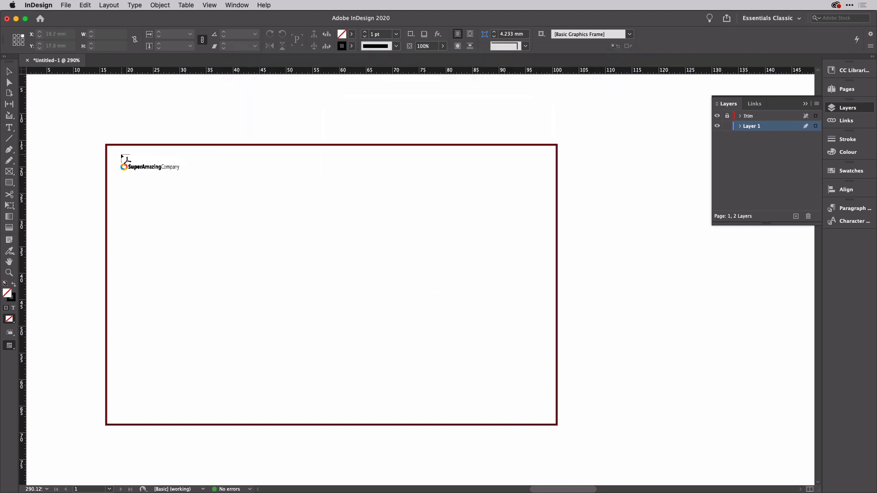
pyautogui.moveTo(119, 154); pyautogui.dragTo(548, 240)
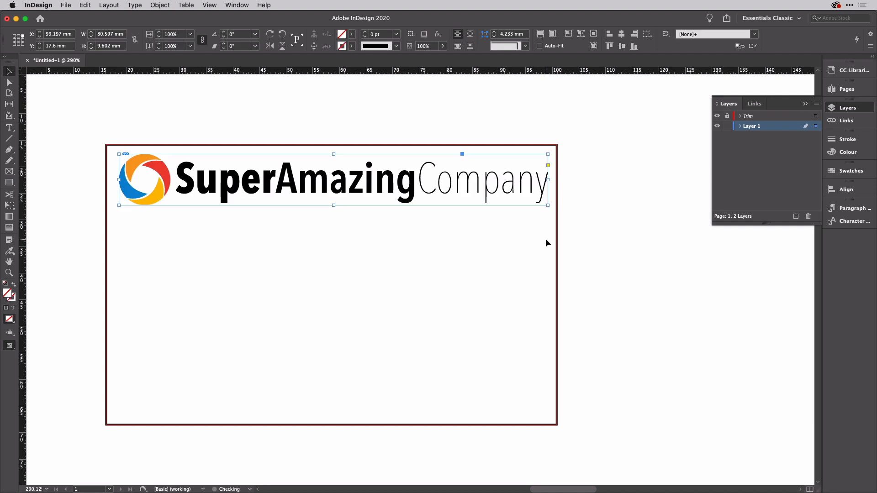
pyautogui.press('Left')
pyautogui.press('Left')
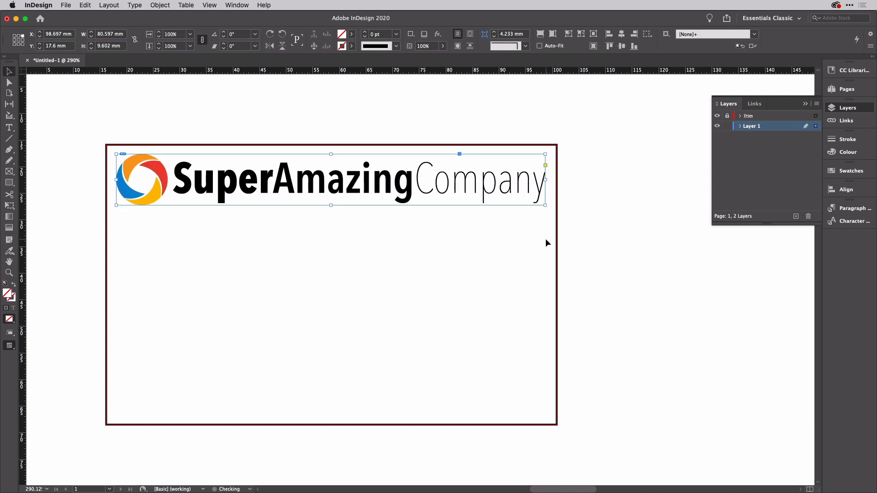
pyautogui.press('Up')
pyautogui.press('Right')
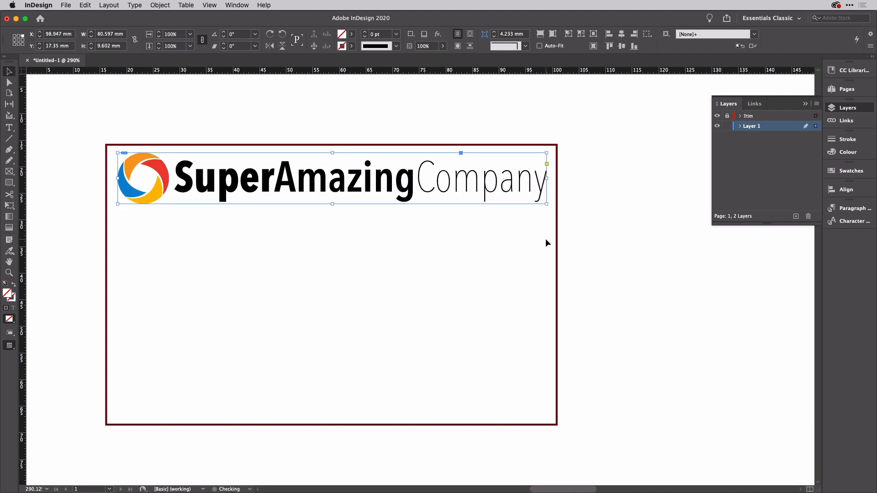
pyautogui.click(76, 97)
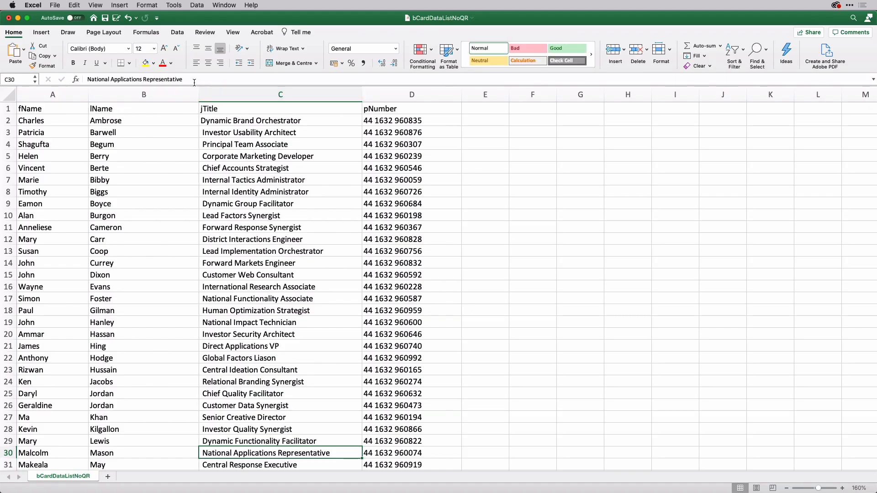
# Step: Return from the Excel card data to the InDesign layout
pyautogui.press('super+Tab')
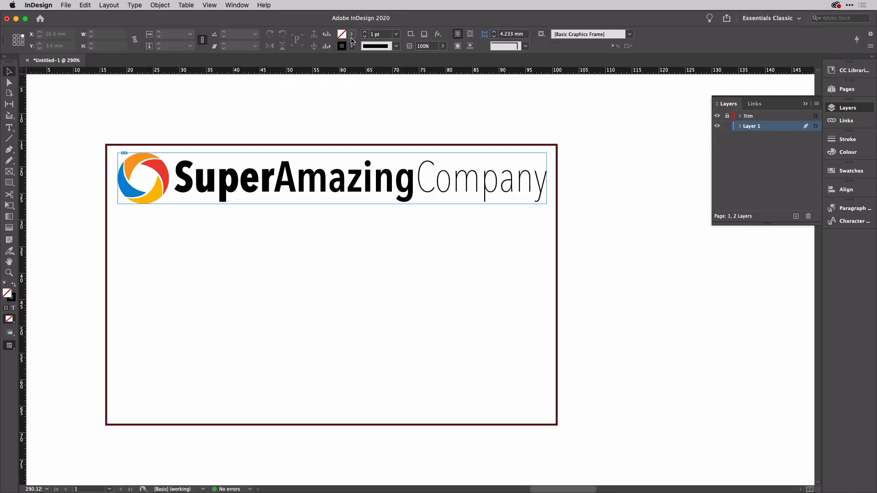
# Step: Add a text frame below the logo with a sample full name in Avenir Book
pyautogui.click(9, 127)
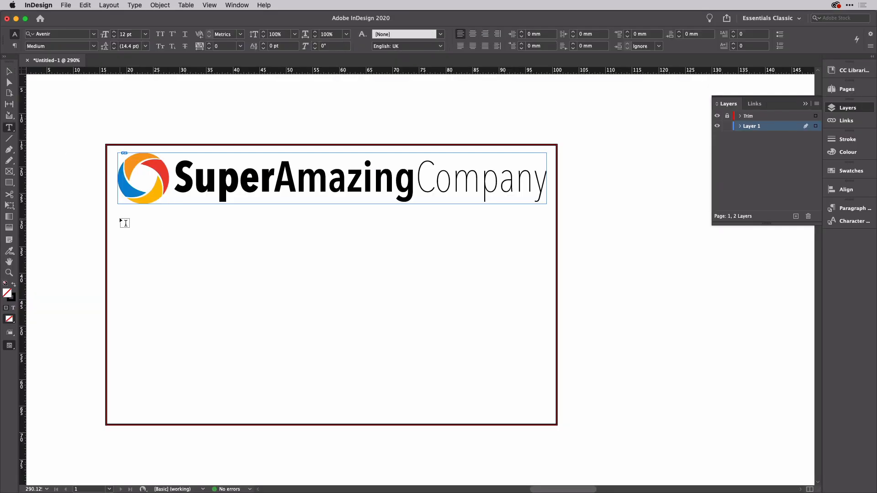
pyautogui.moveTo(120, 219); pyautogui.dragTo(351, 245)
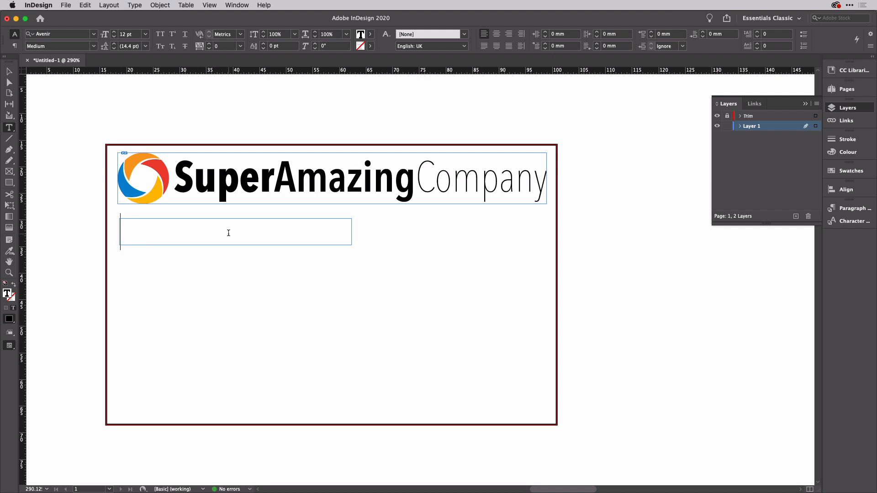
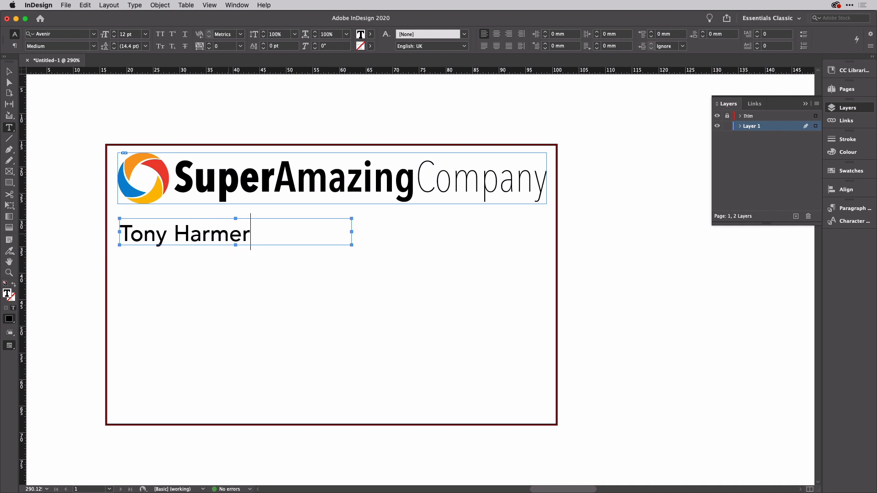
pyautogui.press('super+a')
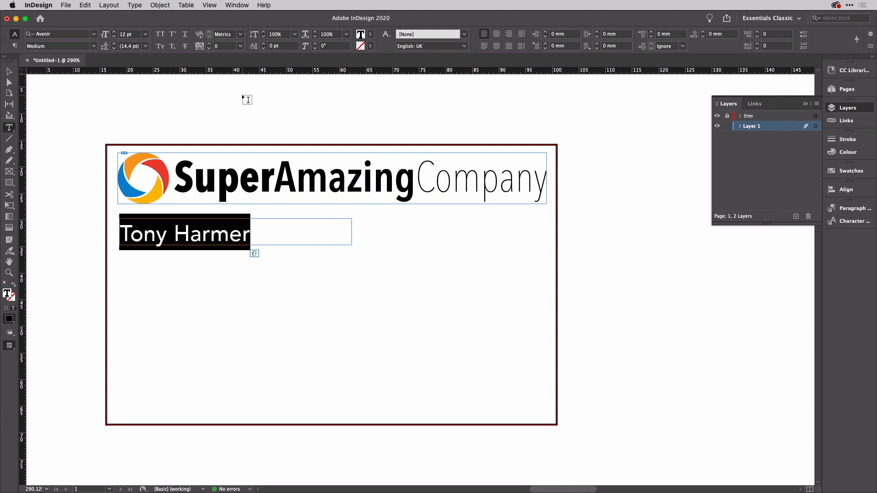
pyautogui.click(94, 47)
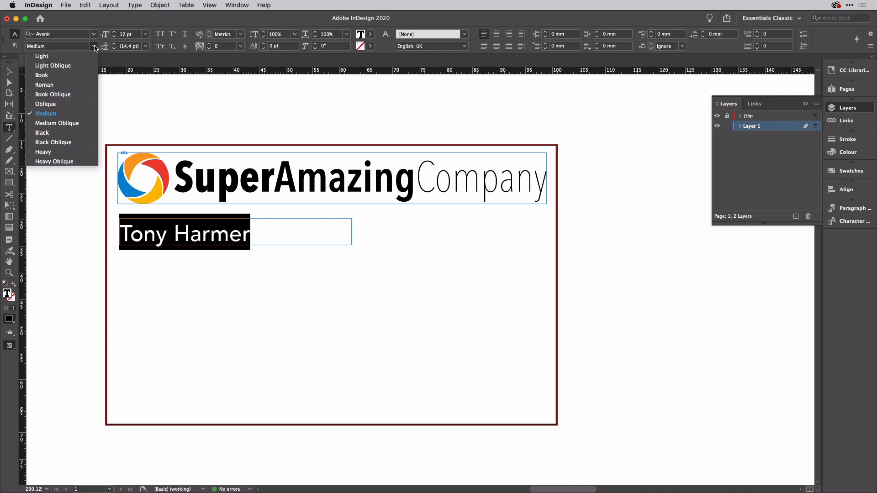
pyautogui.click(67, 78)
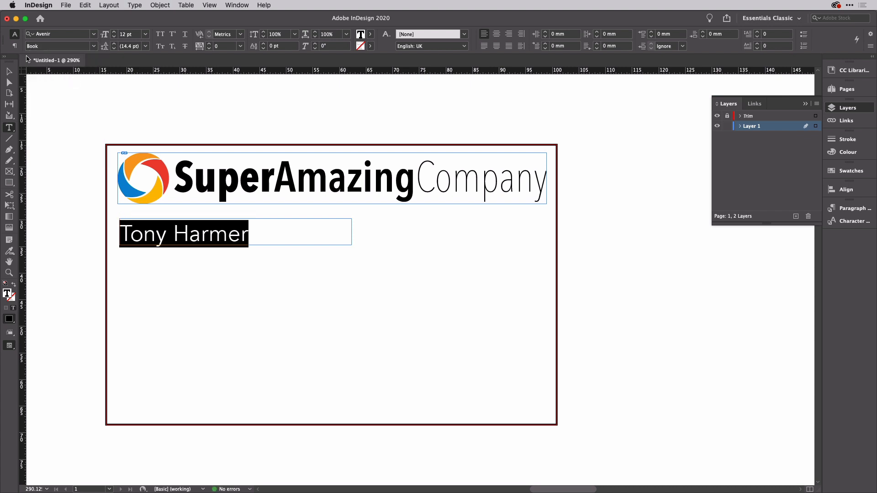
pyautogui.press('Escape')
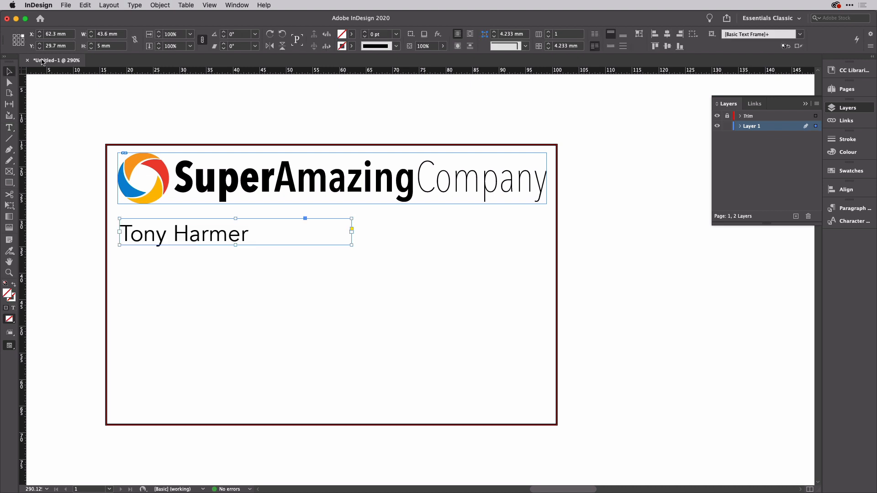
# Step: Enlarge the name to 13 pt and make its frame slightly taller, then go to Excel
pyautogui.tripleClick(183, 228)
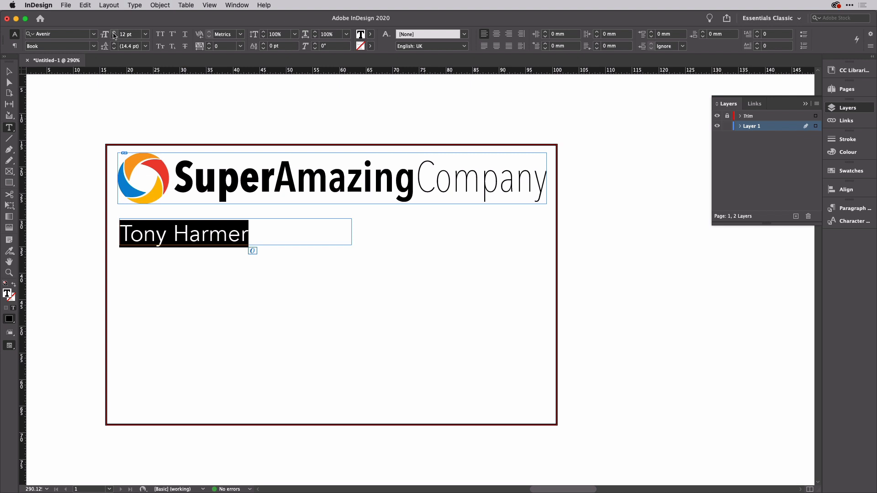
pyautogui.click(114, 32)
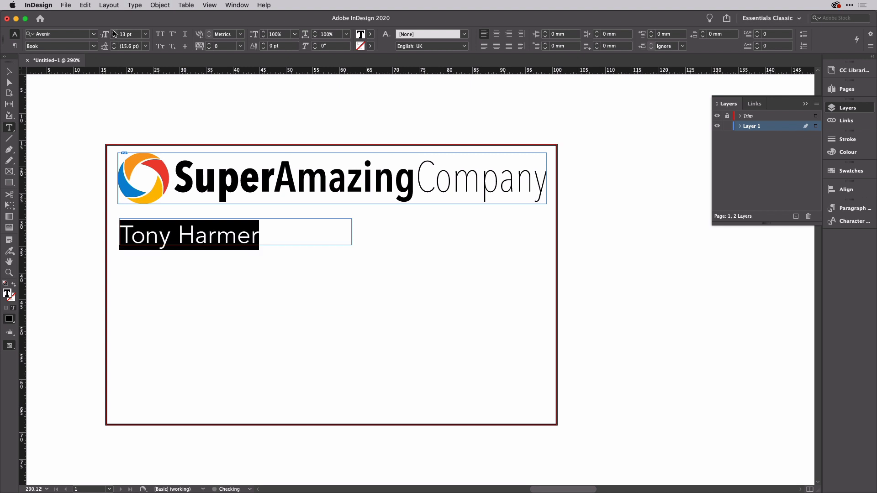
pyautogui.click(8, 71)
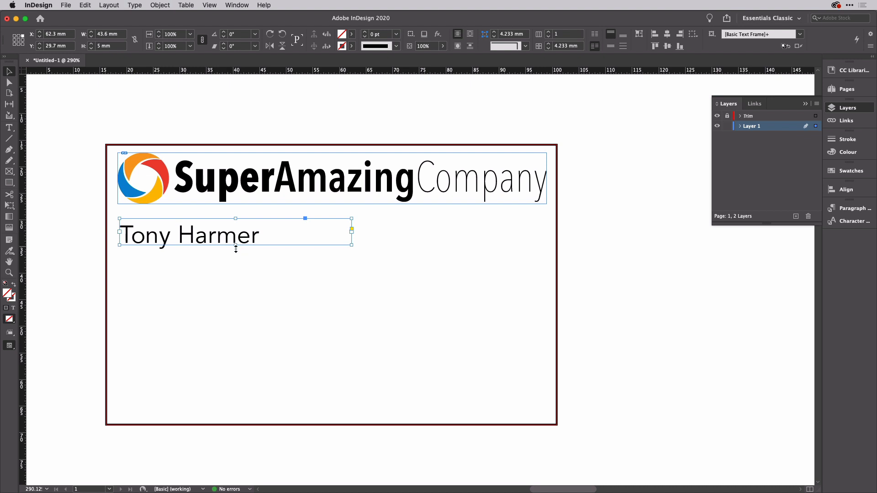
pyautogui.moveTo(235, 249); pyautogui.dragTo(236, 253)
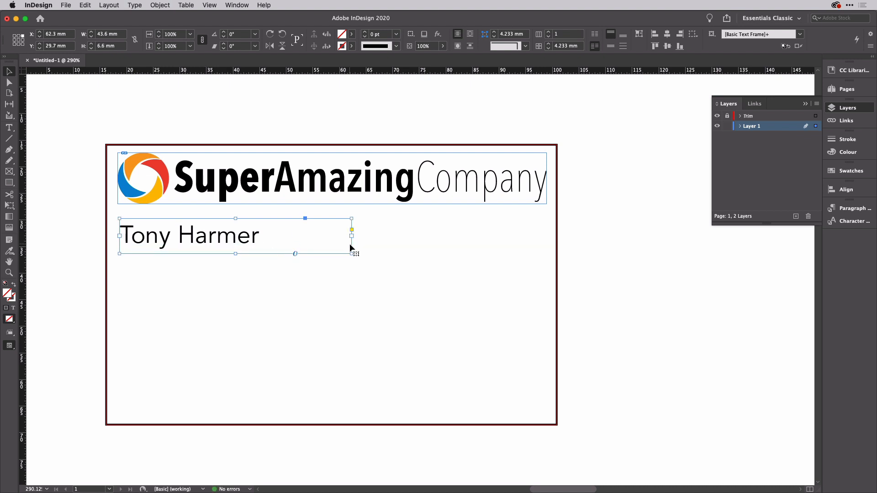
pyautogui.press('super+Tab')
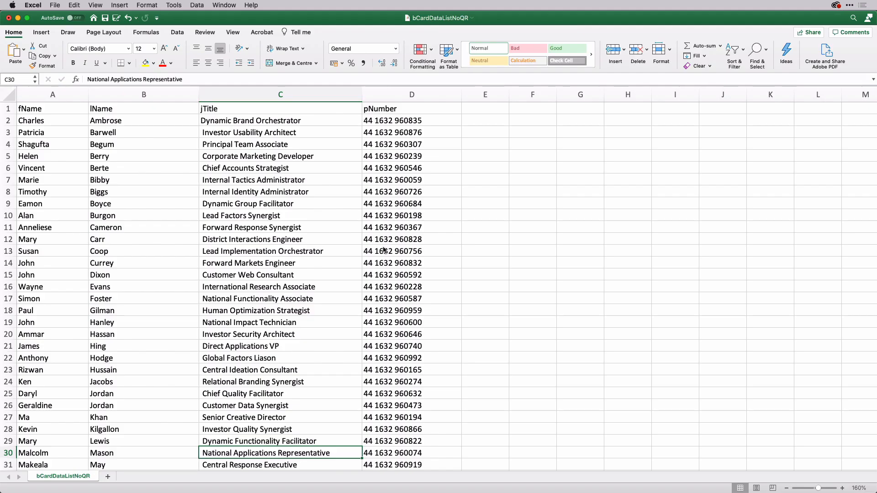
pyautogui.scroll(-7, 50, 222)
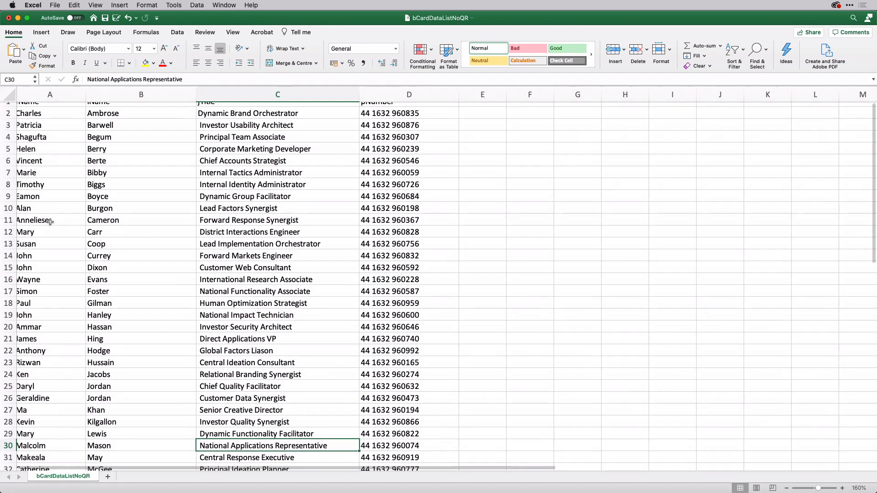
pyautogui.scroll(-9, 50, 222)
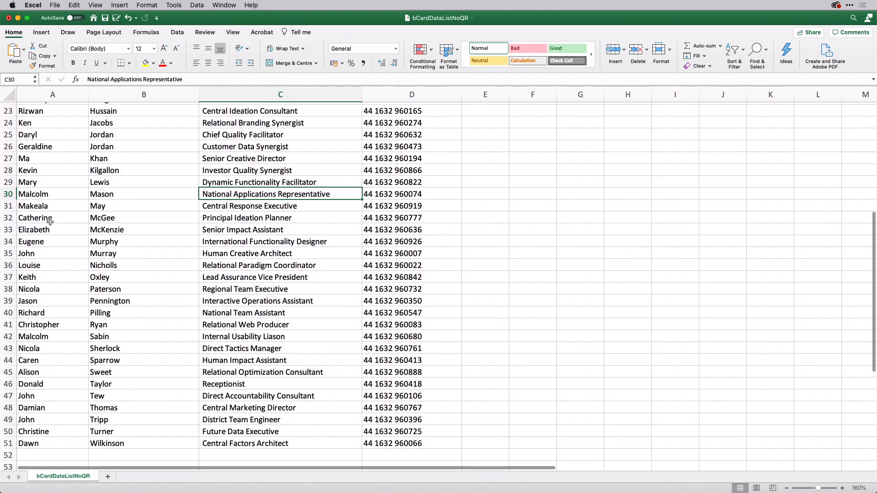
pyautogui.scroll(2, 50, 222)
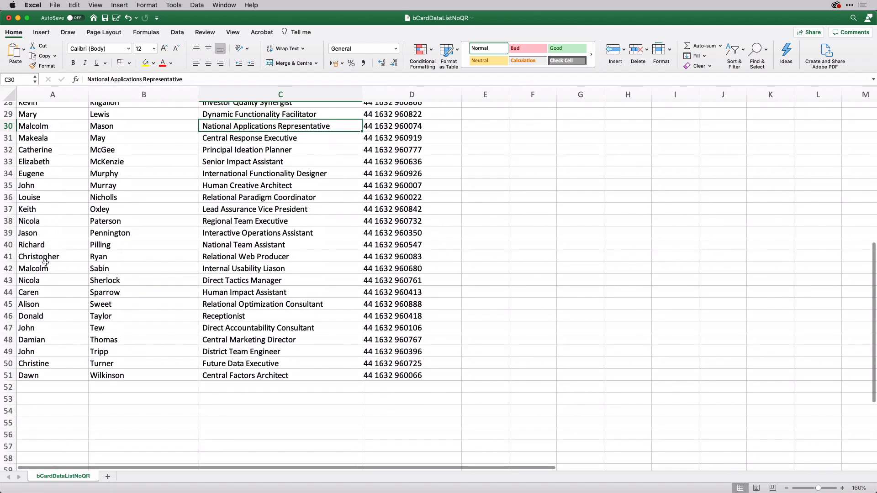
pyautogui.scroll(13, 61, 254)
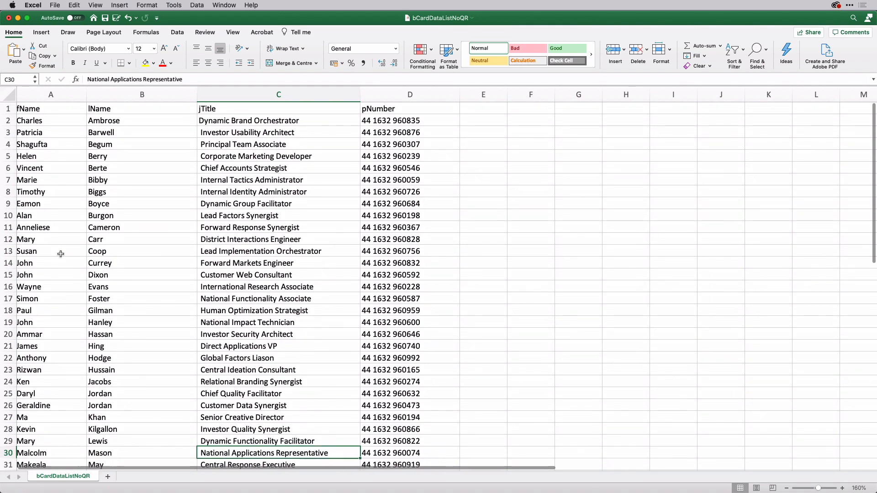
pyautogui.scroll(-6, 61, 254)
pyautogui.scroll(-6, 60, 253)
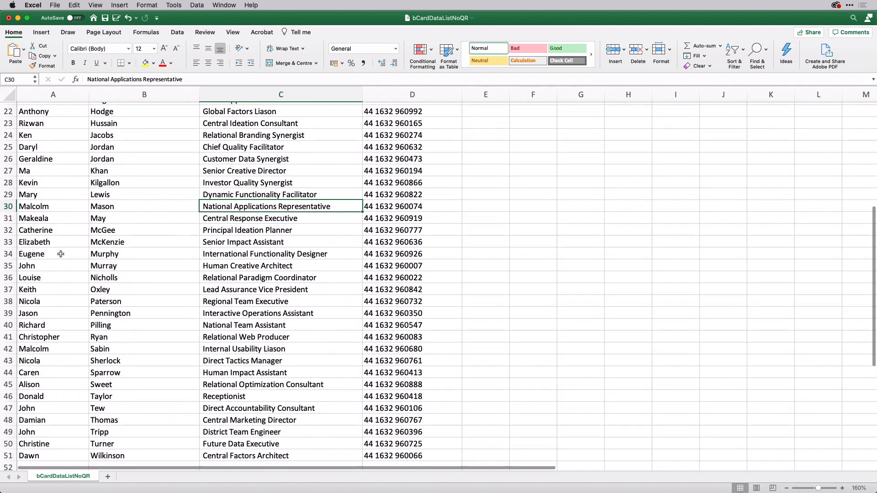
pyautogui.click(61, 270)
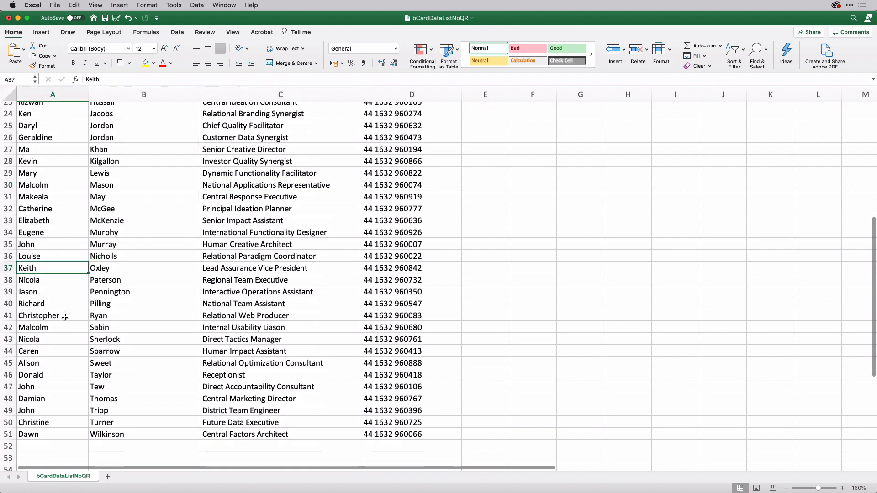
pyautogui.click(125, 290)
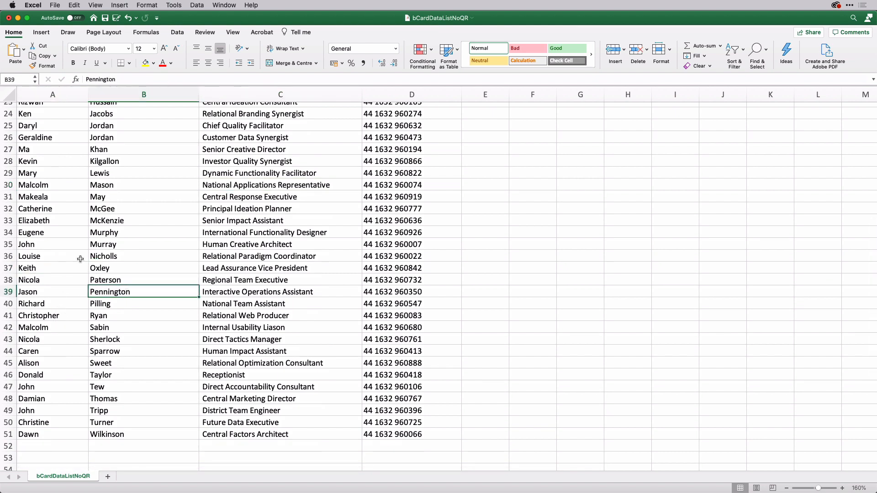
pyautogui.press('super+Tab')
# Step: Replace the sample name with a longer full name and reduce it to 11 pt
pyautogui.doubleClick(153, 238)
pyautogui.press('super+a')
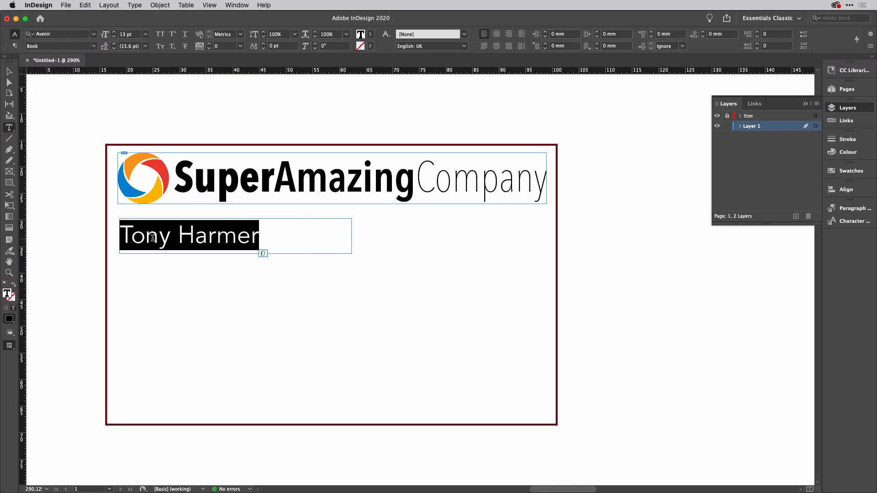
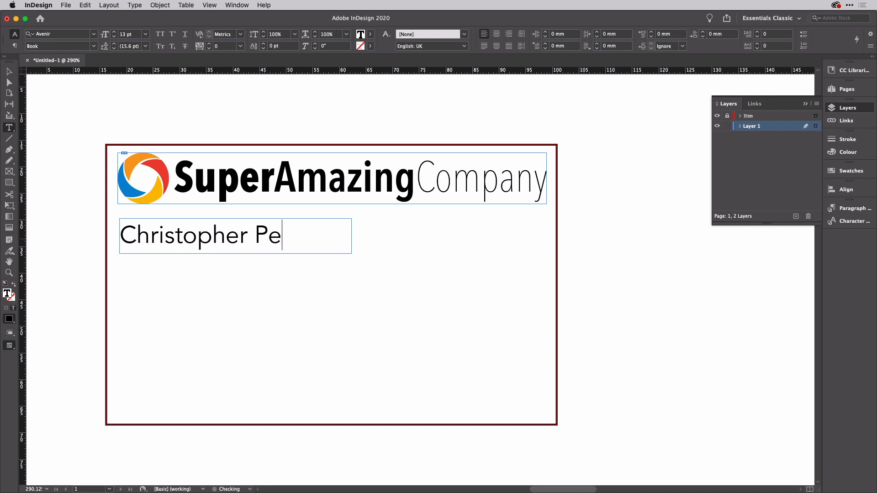
pyautogui.press('super+a')
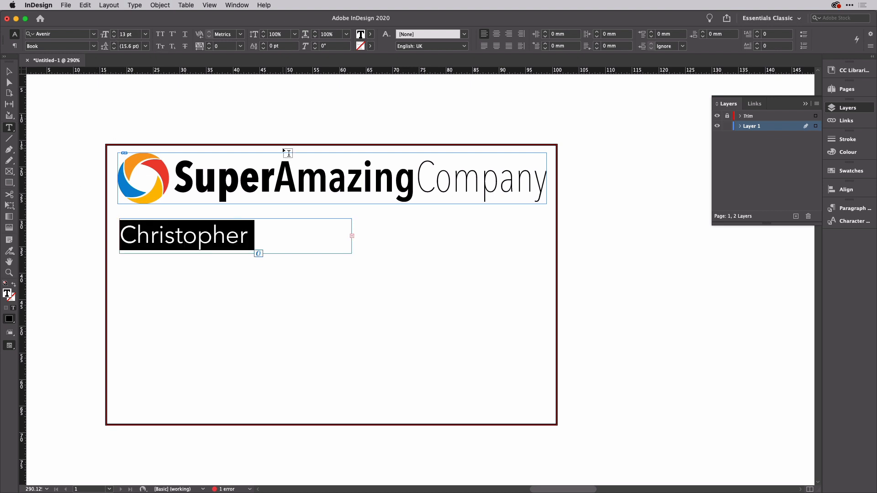
pyautogui.click(135, 36)
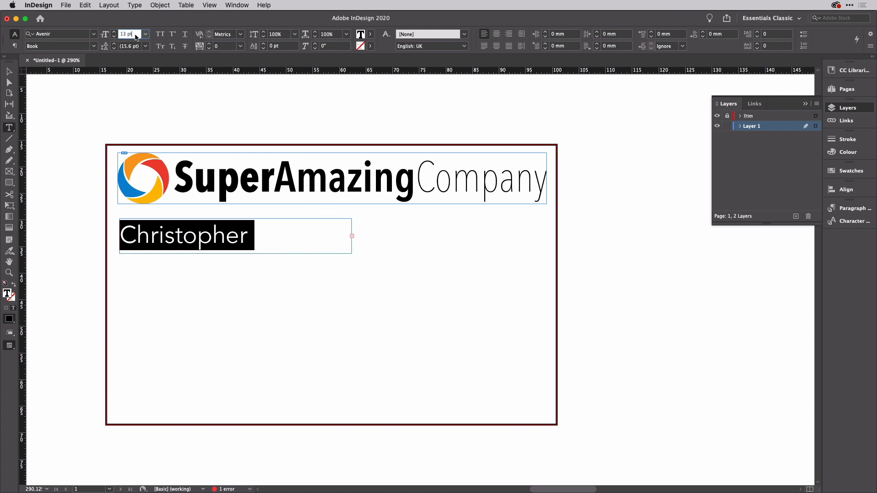
pyautogui.press('Down')
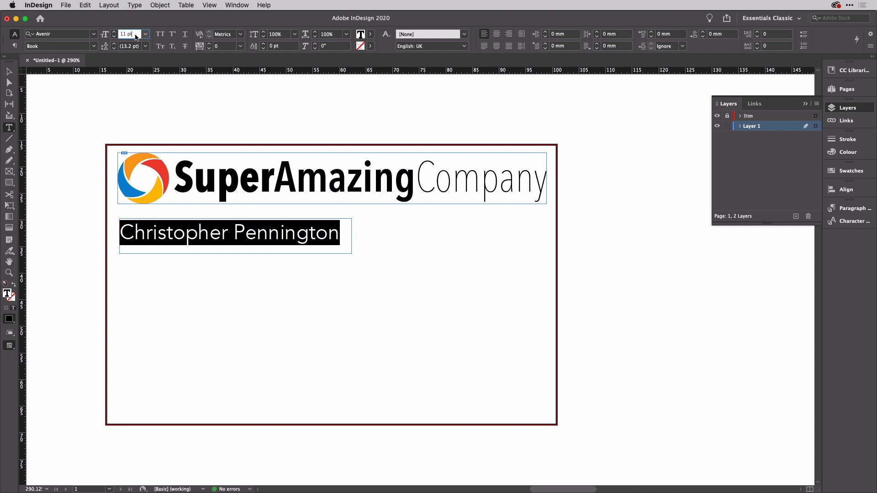
# Step: Set the name in Avenir Next Demi Bold and shrink its frame to 6.1 mm high
pyautogui.click(94, 46)
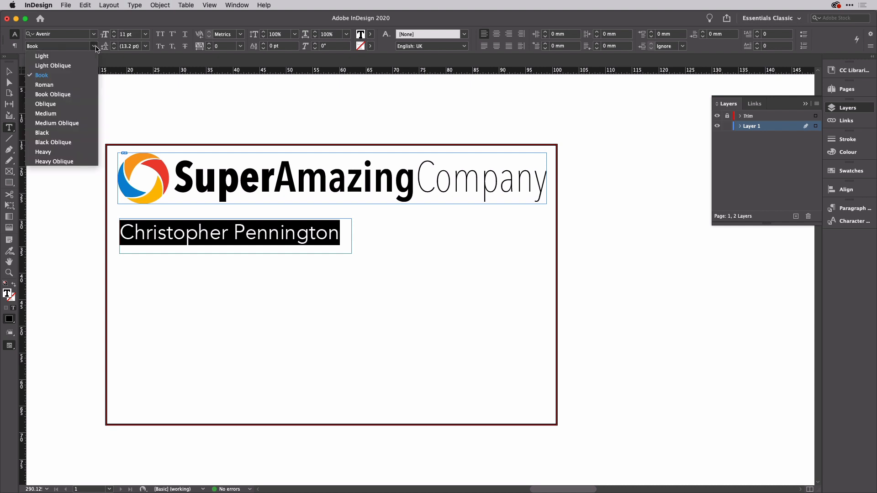
pyautogui.click(58, 35)
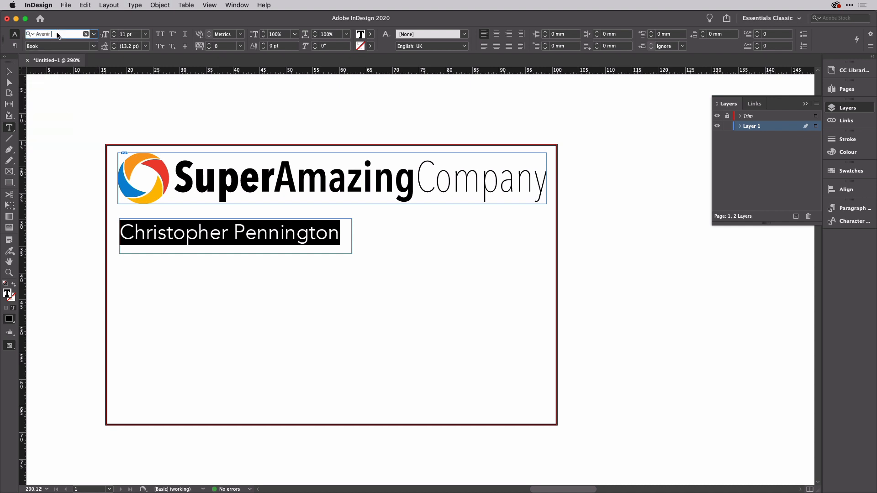
pyautogui.write('Ne')
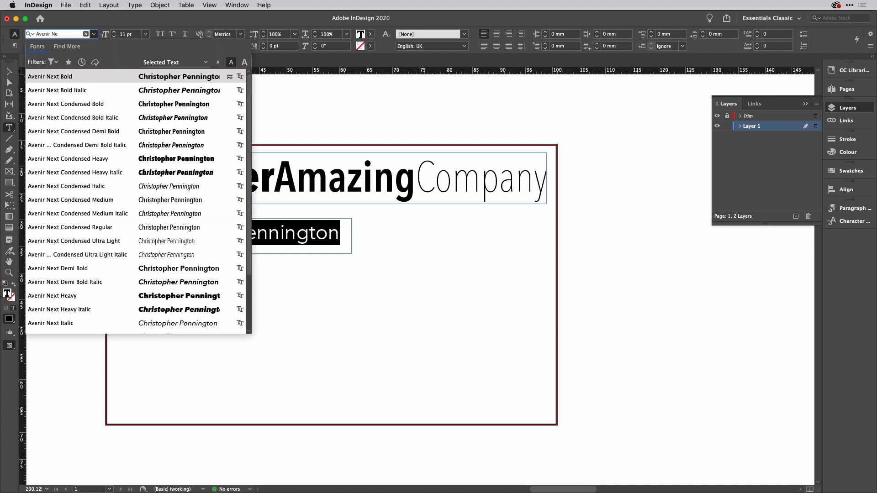
pyautogui.click(102, 269)
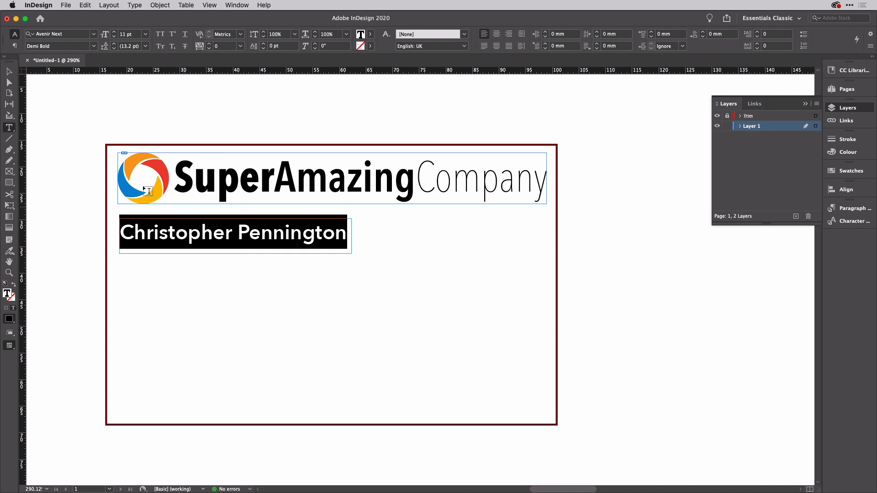
pyautogui.click(8, 71)
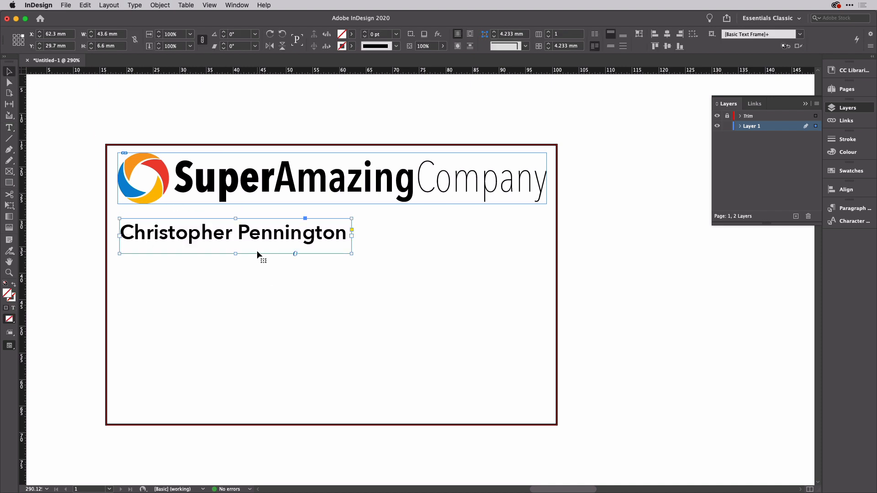
pyautogui.moveTo(235, 254); pyautogui.dragTo(235, 251)
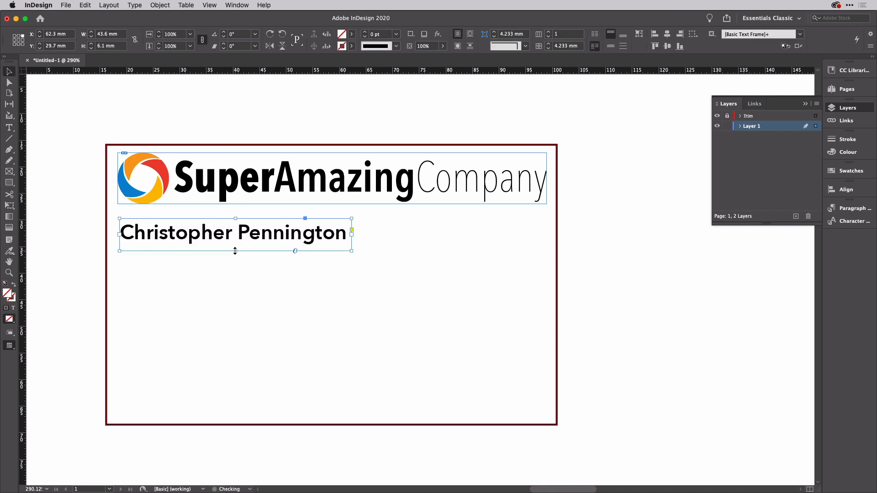
pyautogui.press('super+b')
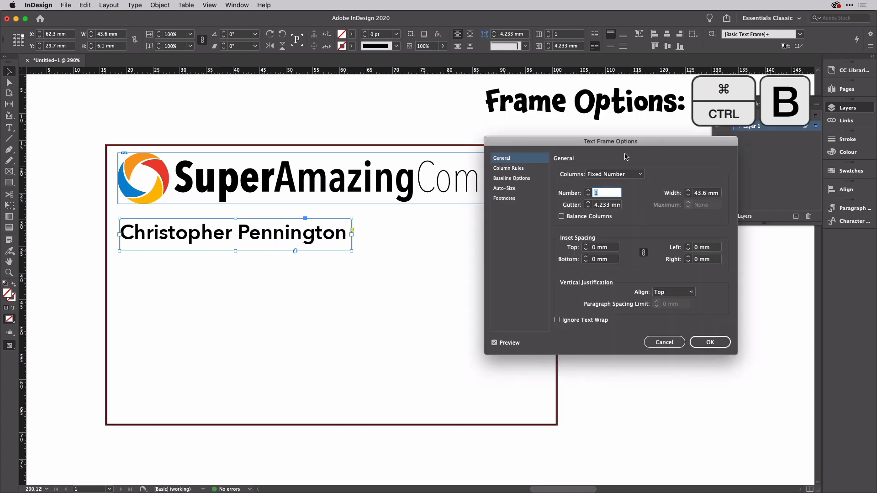
# Step: Centre the name vertically in a 5.5 mm-high frame and duplicate the frame just below
pyautogui.click(689, 292)
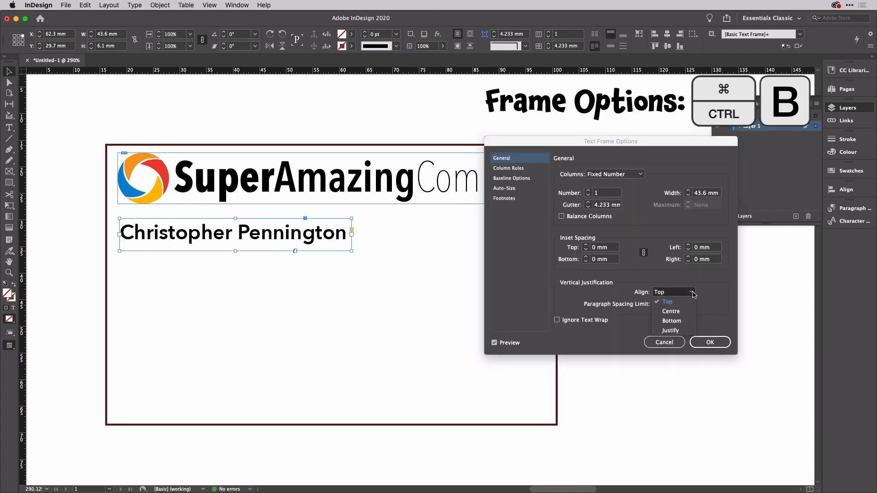
pyautogui.click(683, 311)
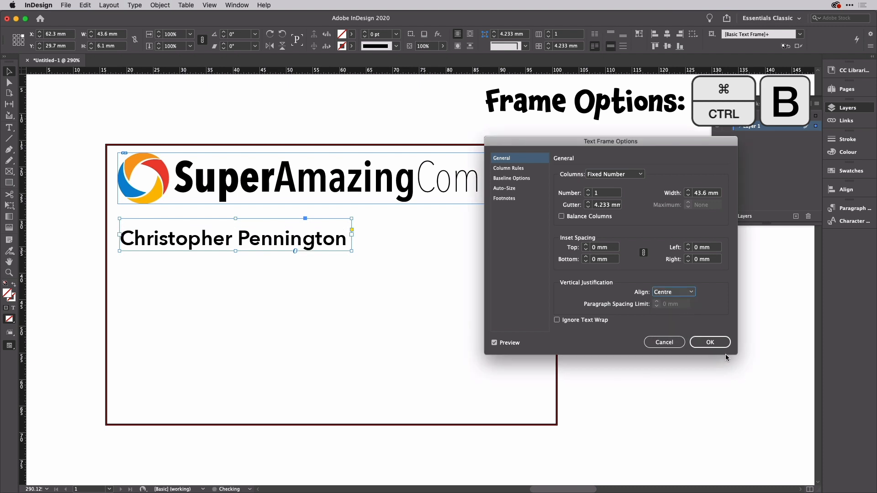
pyautogui.click(711, 342)
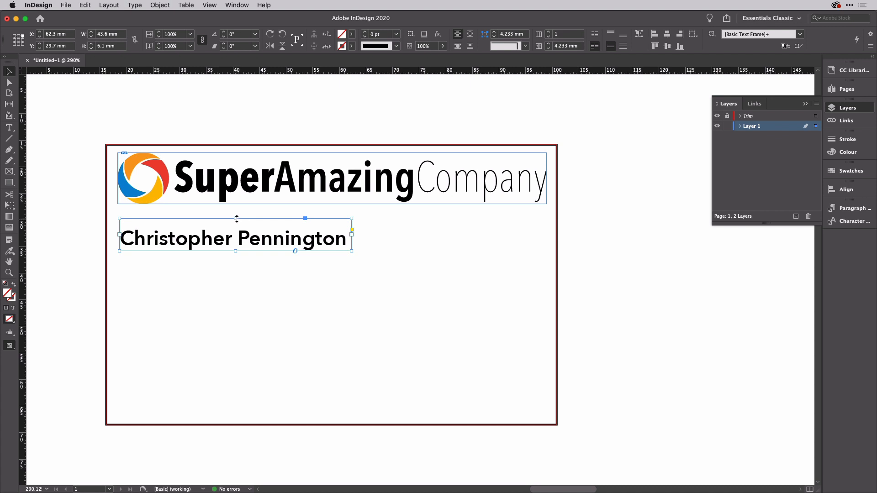
pyautogui.moveTo(235, 218); pyautogui.dragTo(236, 222)
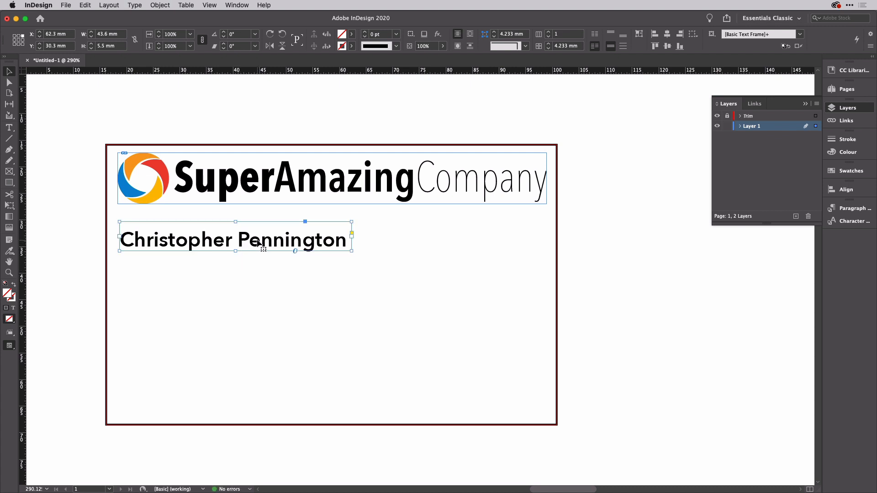
pyautogui.moveTo(258, 241); pyautogui.dragTo(261, 277)
# Step: Set the surname in the first name frame to Medium weight
pyautogui.doubleClick(233, 240)
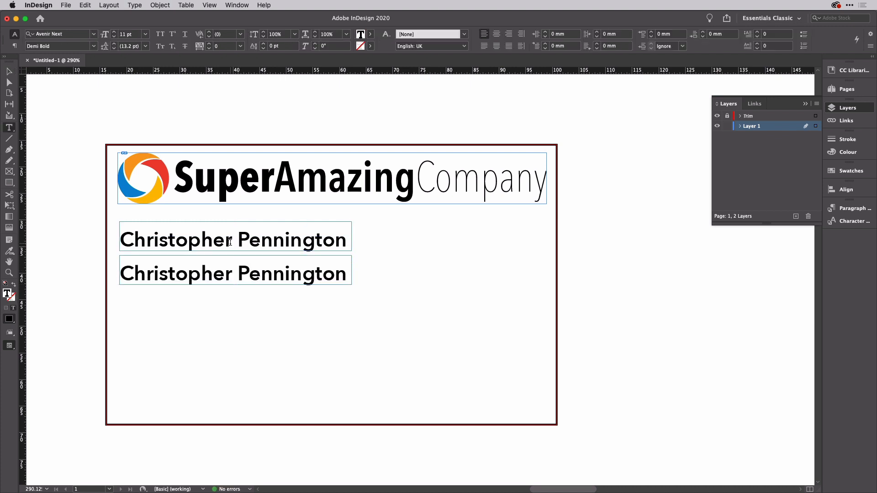
pyautogui.moveTo(239, 238); pyautogui.dragTo(347, 238)
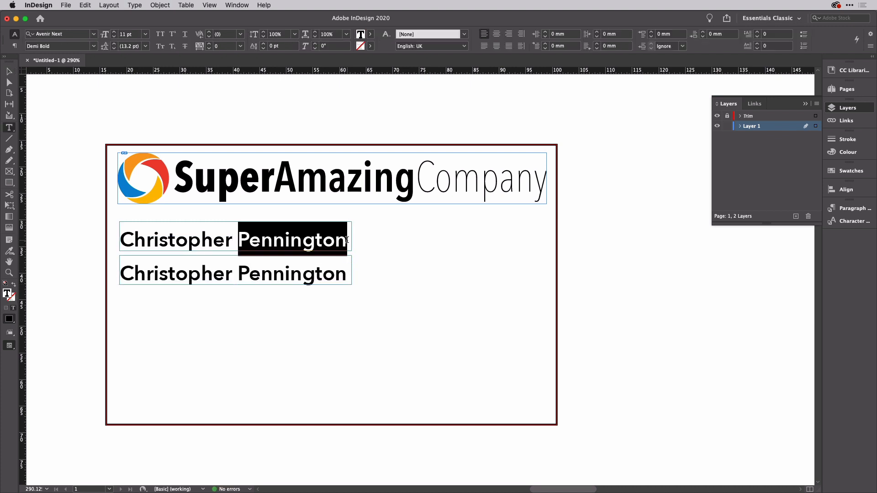
pyautogui.click(94, 46)
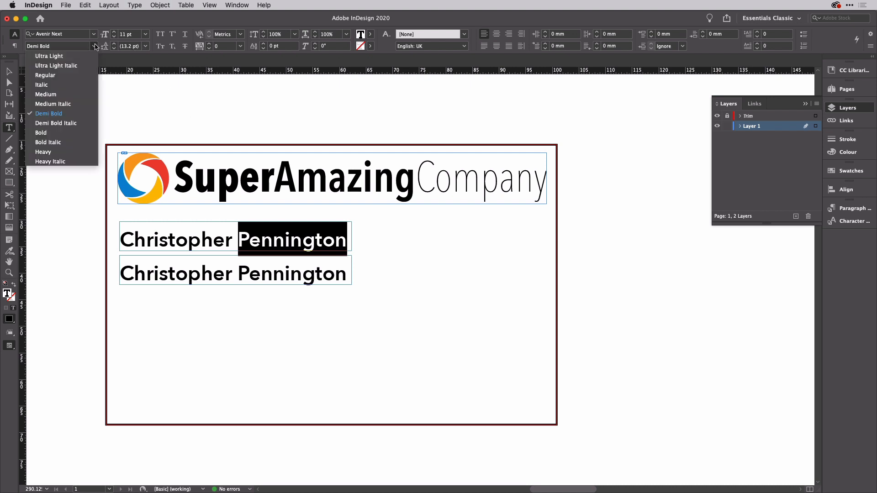
pyautogui.click(73, 94)
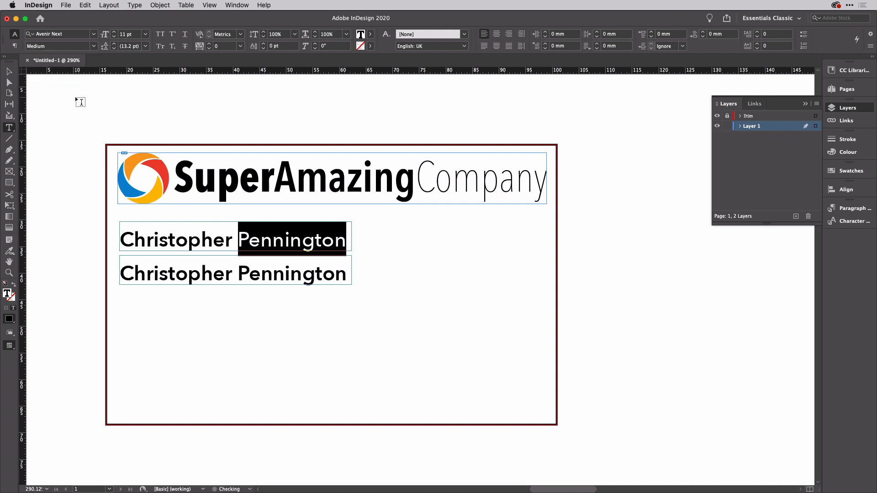
# Step: Select the first name, then the whole line in the second name frame, before going to Excel
pyautogui.click(175, 234)
pyautogui.doubleClick(174, 234)
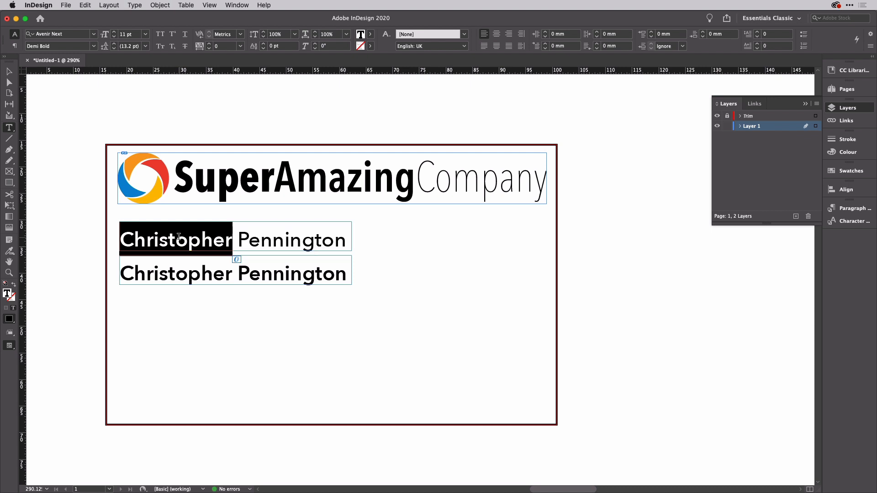
pyautogui.tripleClick(197, 271)
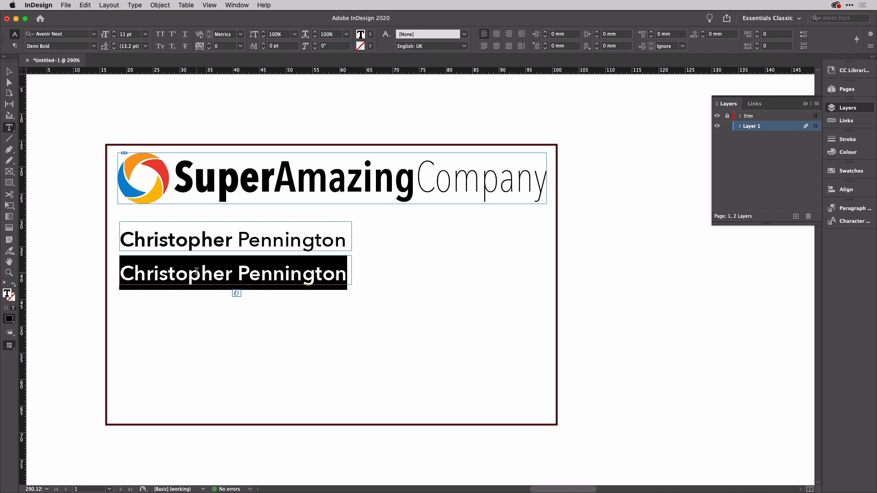
pyautogui.press('super+Tab')
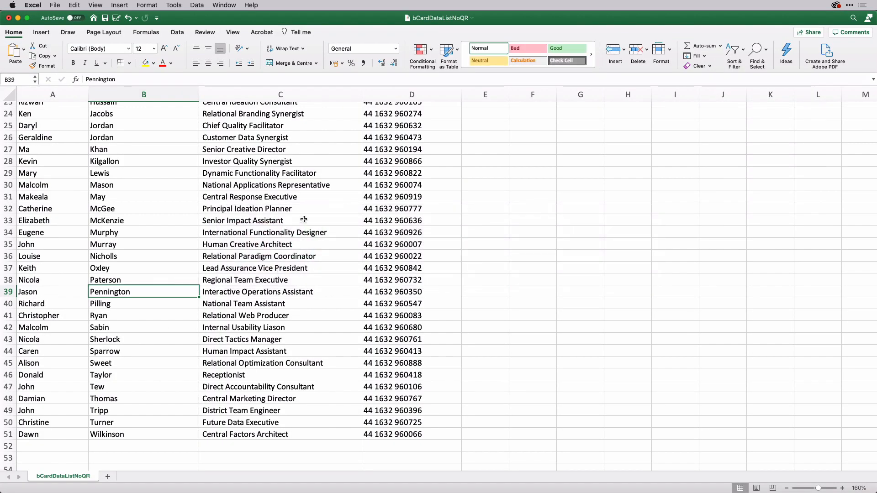
# Step: Paste the job title from Excel cell C30 over the duplicate name in the second frame
pyautogui.click(310, 185)
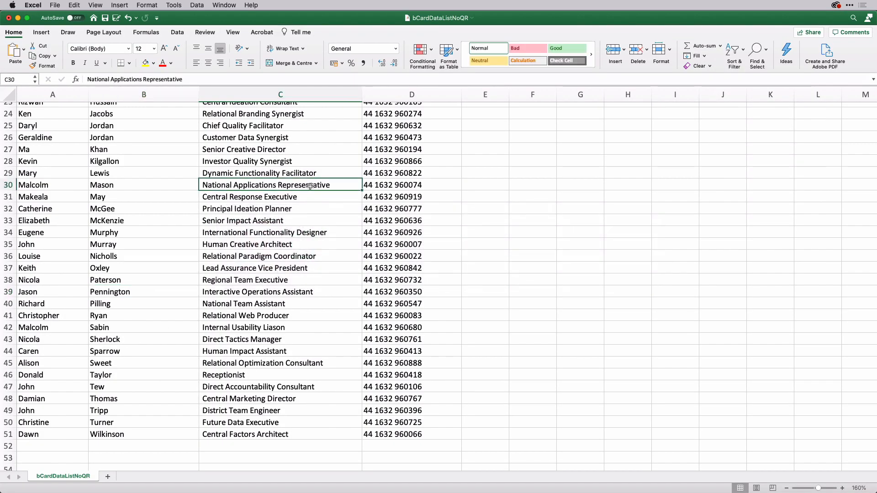
pyautogui.press('super+c')
pyautogui.press('super+Tab')
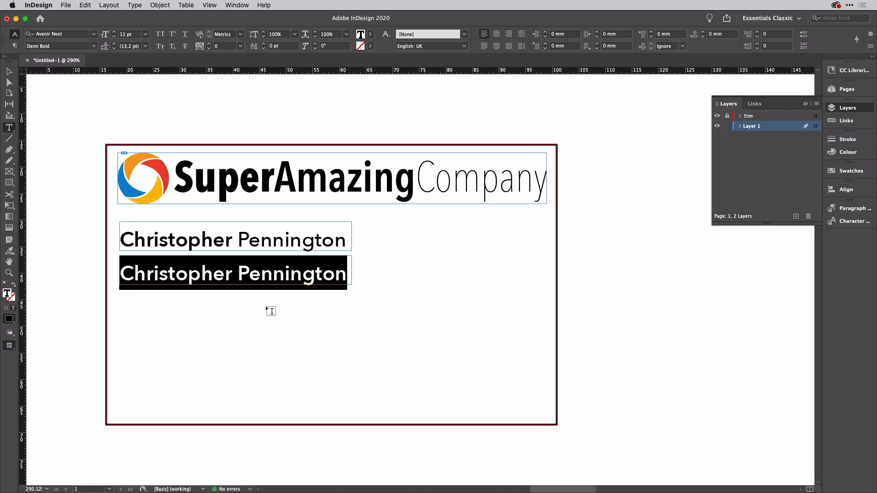
pyautogui.press('super+v')
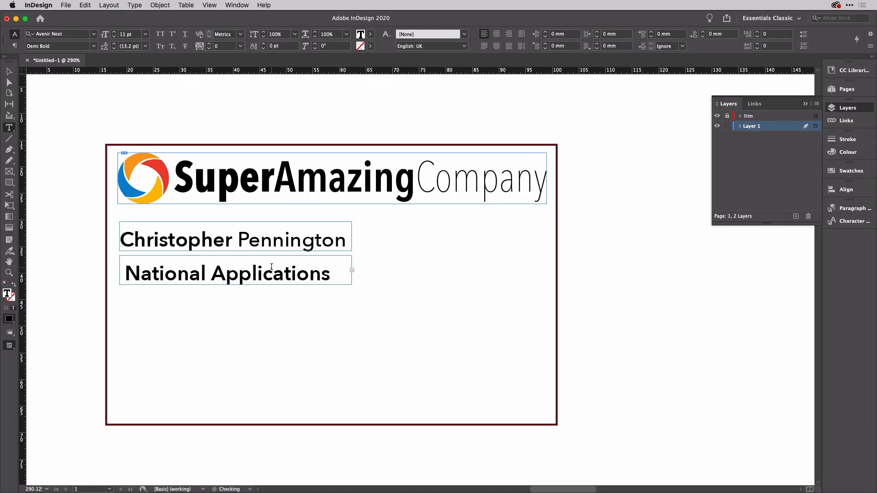
pyautogui.press('super+a')
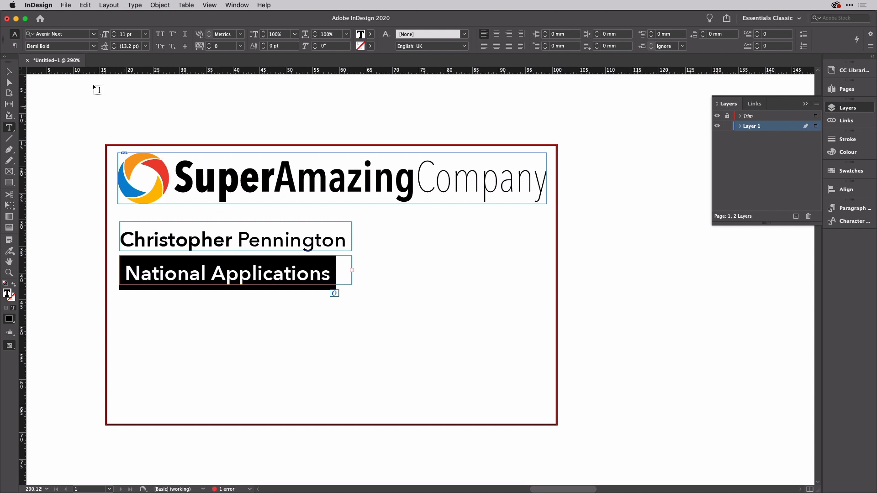
# Step: Shrink the job title's font size, then enter 11 pt for all its text
pyautogui.click(114, 37)
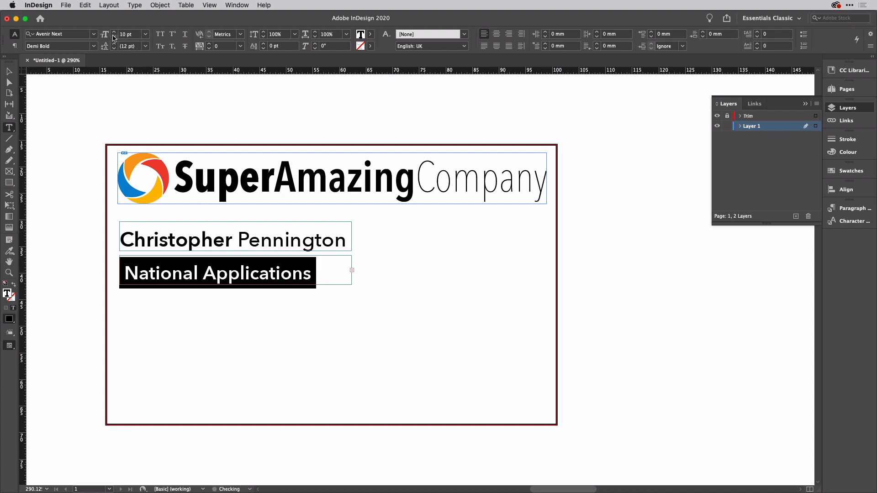
pyautogui.click(114, 37)
pyautogui.click(113, 37)
pyautogui.click(113, 37)
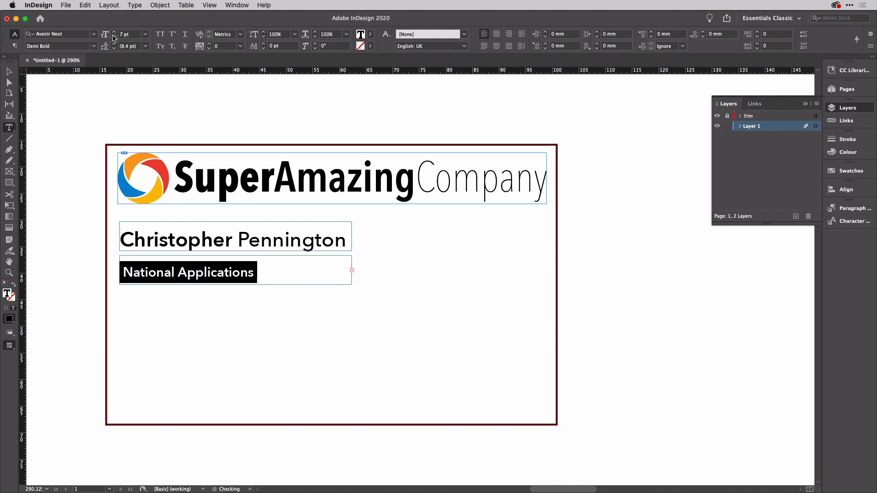
pyautogui.click(114, 37)
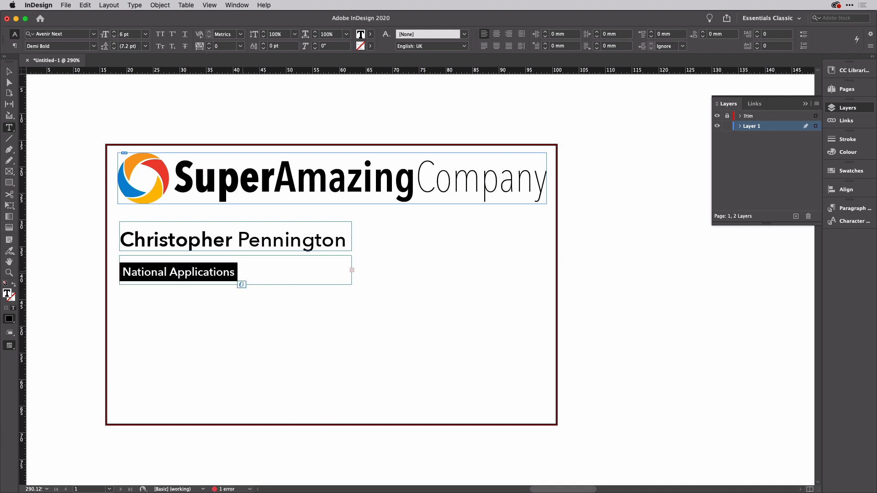
pyautogui.press('super+a')
pyautogui.click(135, 37)
pyautogui.write('11')
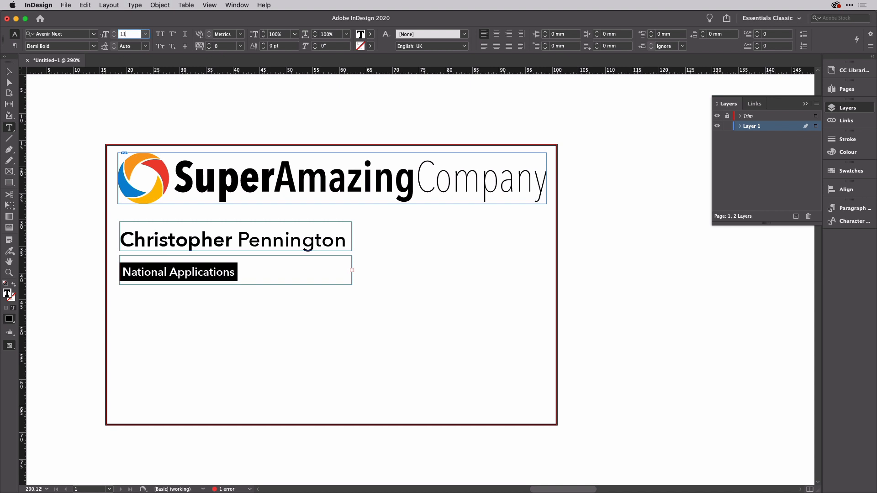
pyautogui.press('Tab')
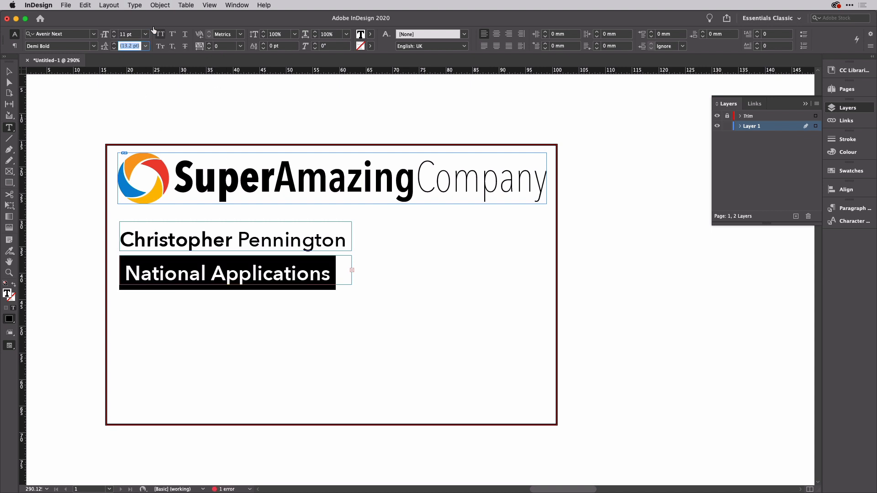
# Step: Step the job title down to 7 pt and set it to Ultra Light weight
pyautogui.click(134, 36)
pyautogui.press('Down')
pyautogui.press('Down')
pyautogui.press('Down')
pyautogui.press('Down')
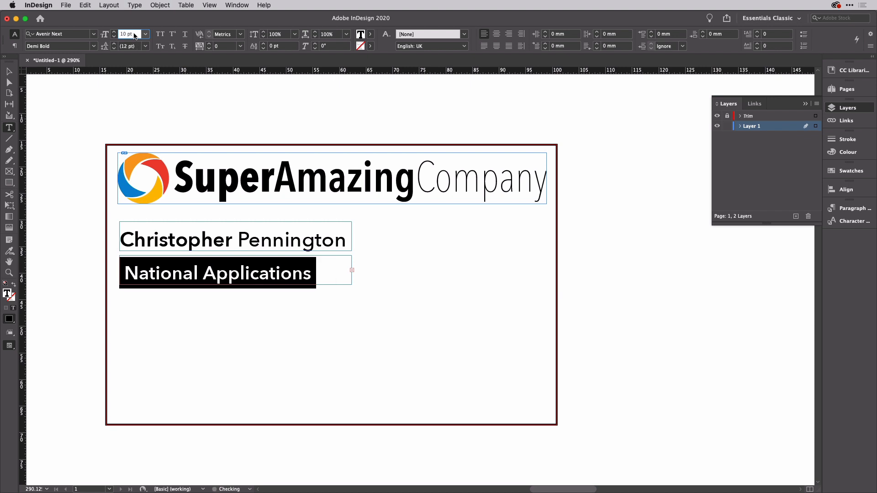
pyautogui.press('Down')
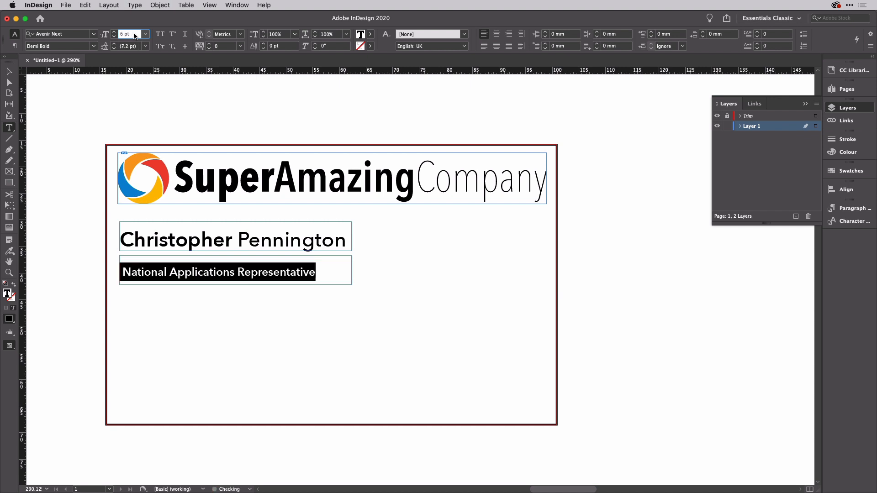
pyautogui.click(94, 47)
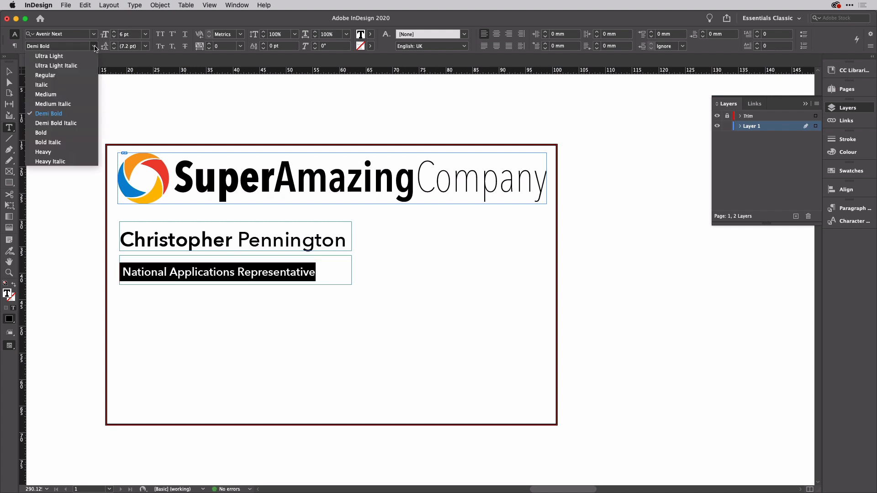
pyautogui.click(62, 59)
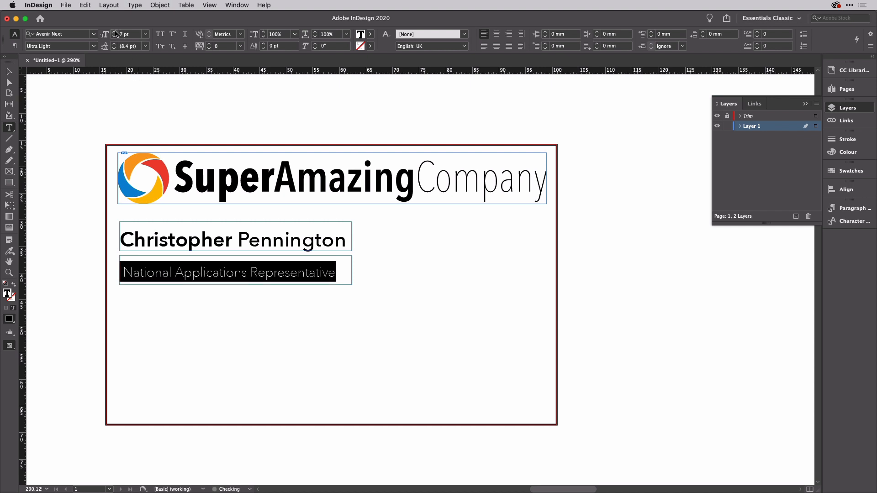
pyautogui.click(9, 71)
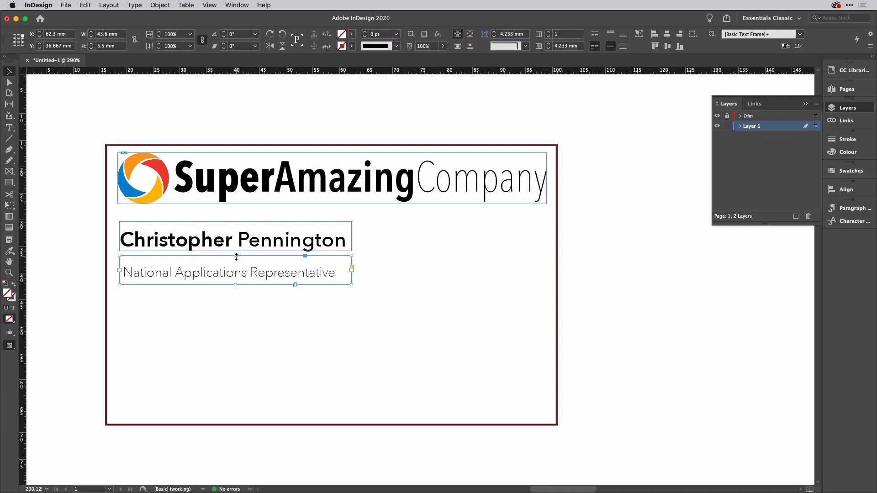
# Step: Shorten the job-title frame and copy the name frame to the card bottom, clearing its text
pyautogui.moveTo(235, 257)
pyautogui.mouseDown()
pyautogui.moveTo(241, 285)
pyautogui.moveTo(238, 269)
pyautogui.mouseUp()
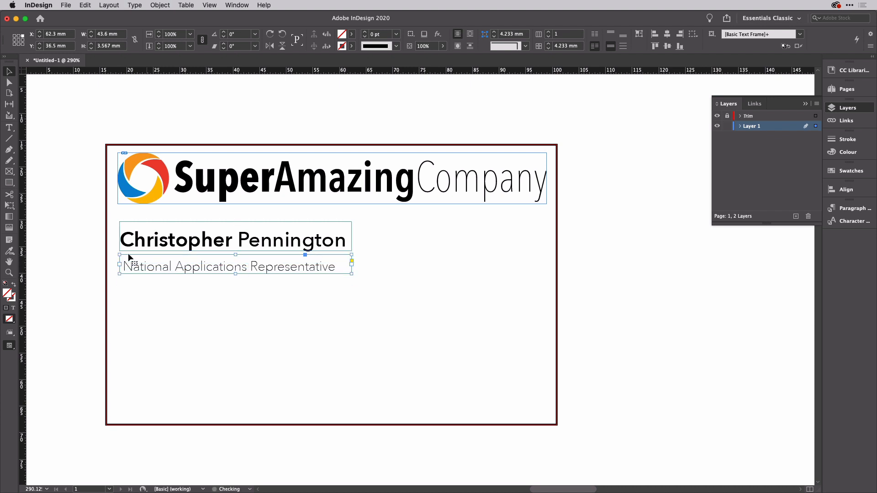
pyautogui.click(83, 259)
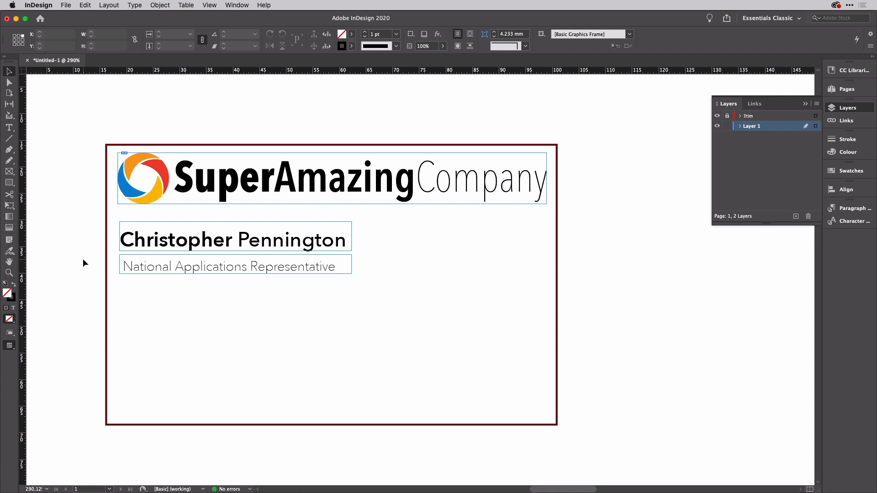
pyautogui.moveTo(176, 246); pyautogui.dragTo(178, 398)
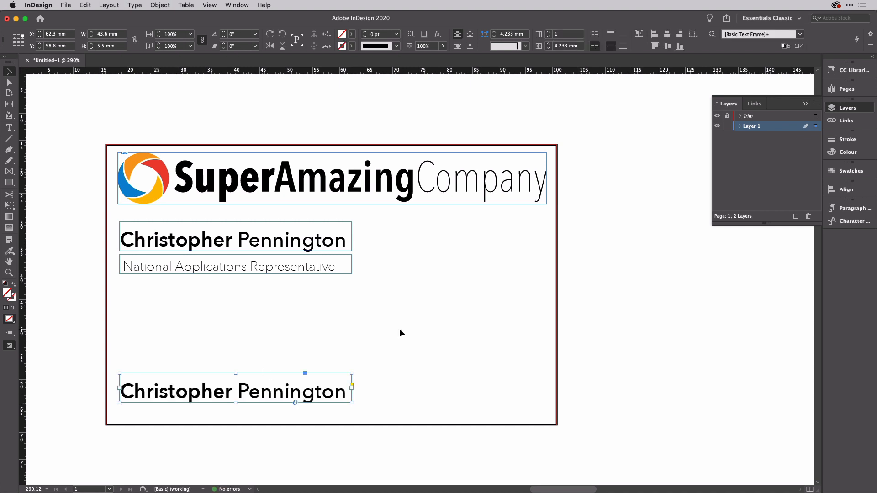
pyautogui.tripleClick(224, 389)
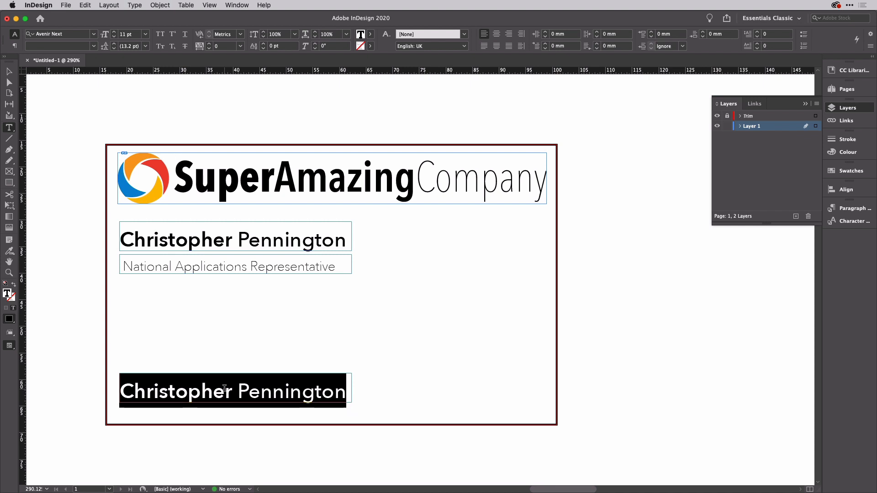
pyautogui.press('BackSpace')
# Step: Look over the job titles around cell C41 in the Excel sheet
pyautogui.press('Escape')
pyautogui.press('super+Tab')
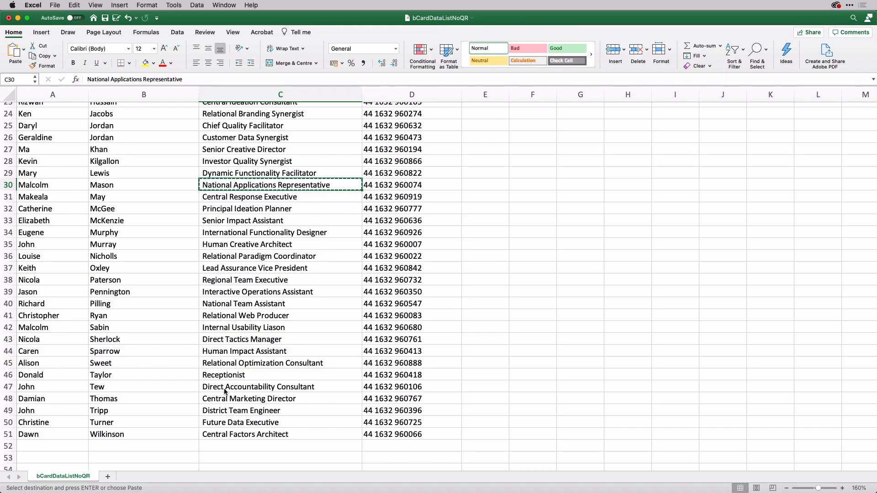
pyautogui.click(271, 316)
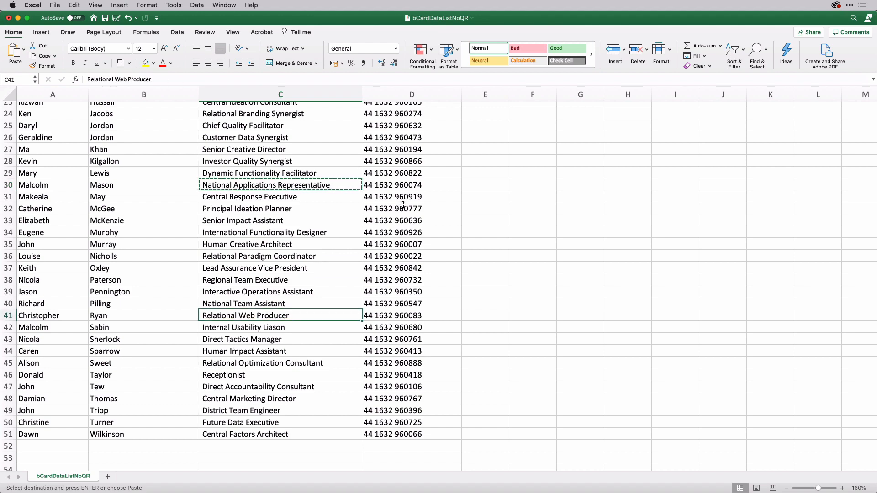
pyautogui.scroll(6, 403, 204)
pyautogui.scroll(3, 403, 204)
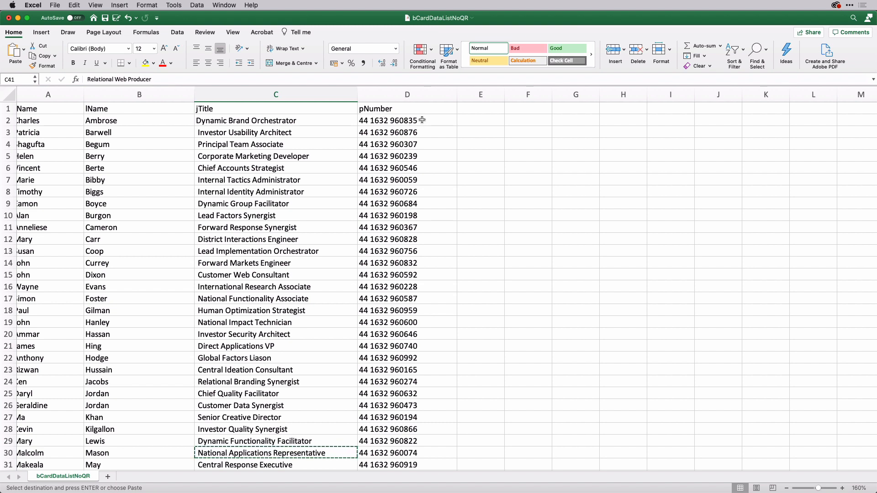
pyautogui.press('super+Tab')
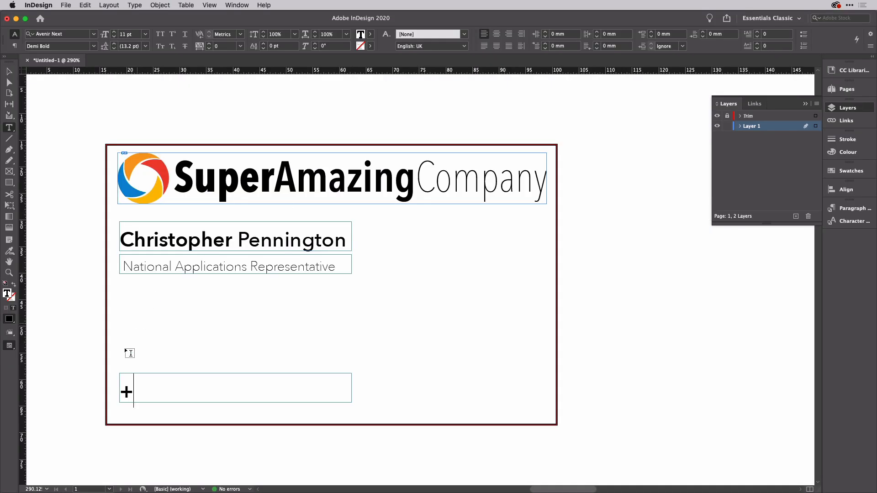
pyautogui.click(131, 386)
pyautogui.press('super+Tab')
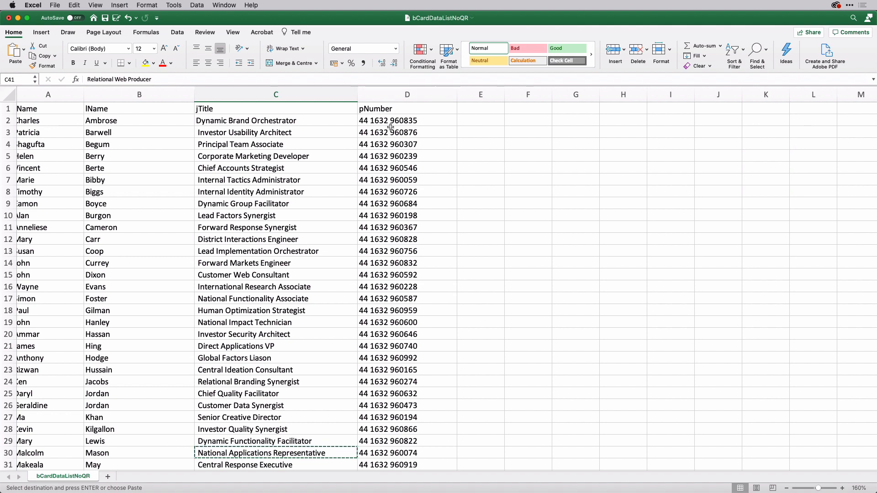
pyautogui.press('super+Tab')
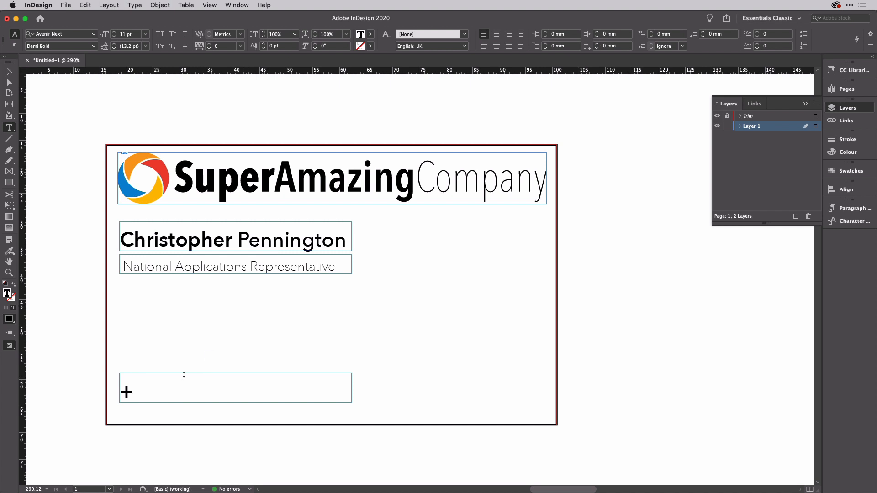
pyautogui.write('0000 00000')
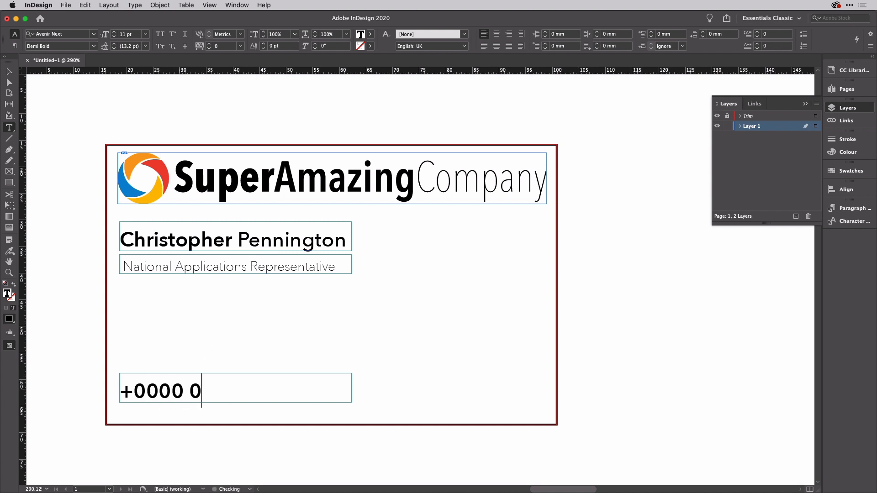
pyautogui.write('0')
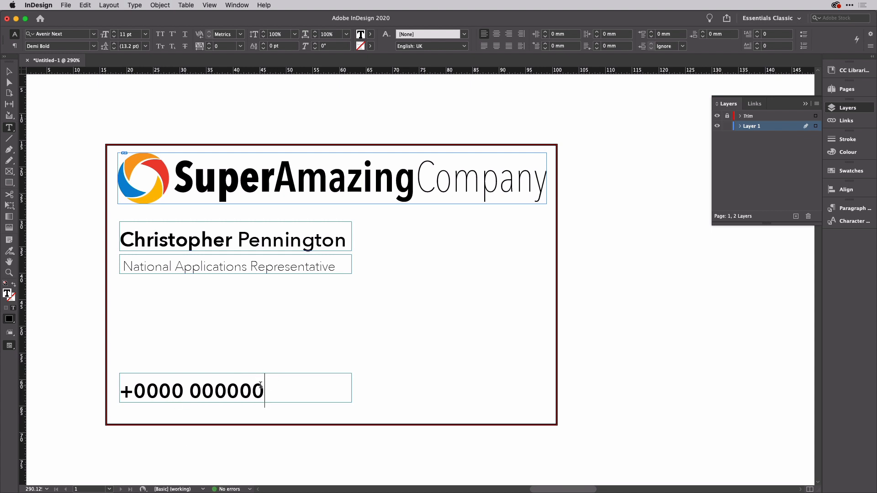
# Step: Set the phone number to Medium weight and deselect everything
pyautogui.moveTo(264, 388); pyautogui.dragTo(115, 388)
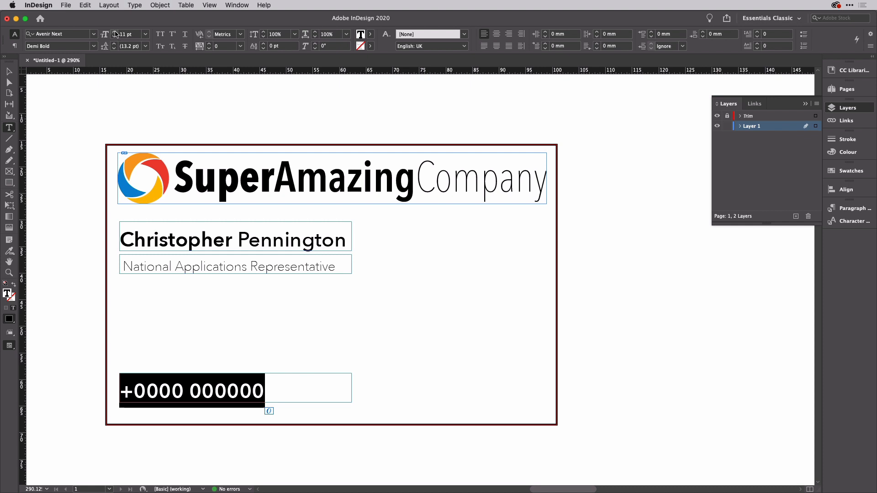
pyautogui.click(96, 48)
pyautogui.click(73, 98)
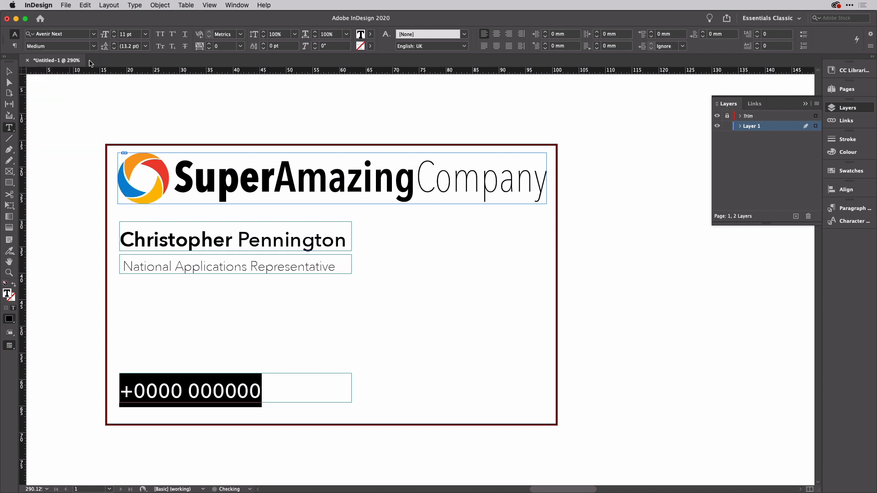
pyautogui.click(8, 71)
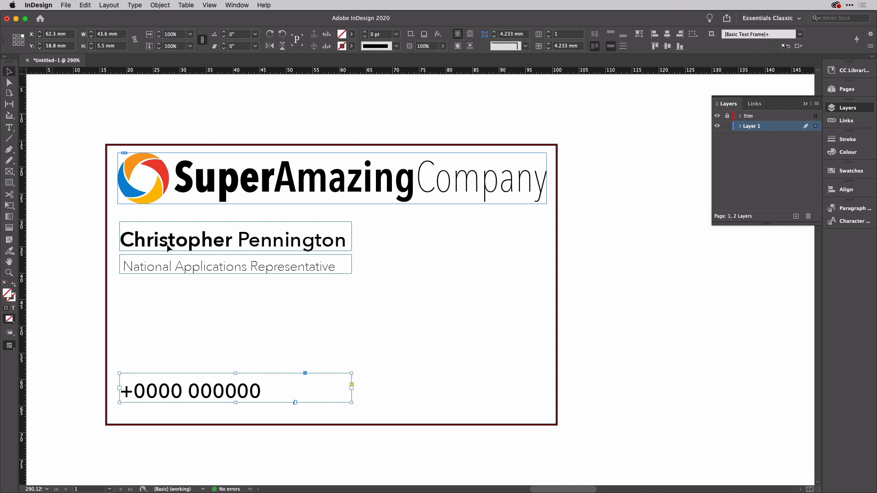
pyautogui.click(202, 322)
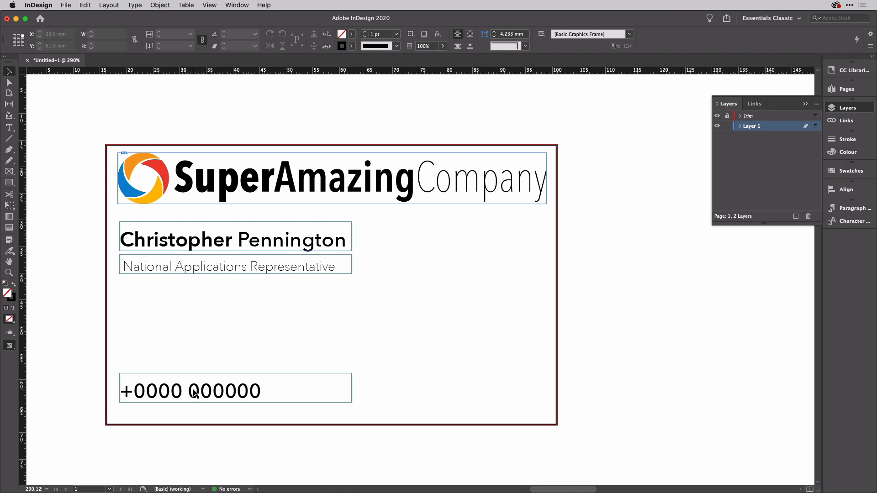
# Step: Open the Data Merge panel from Window > Utilities and move it beside the card
pyautogui.scroll(-3, 387, 333)
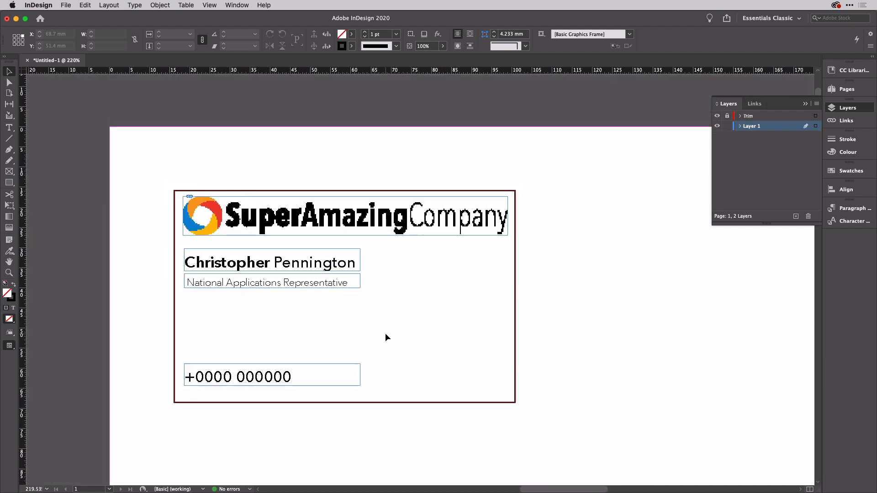
pyautogui.scroll(-5, 385, 333)
pyautogui.hscroll(3, 385, 333)
pyautogui.scroll(5, 384, 333)
pyautogui.scroll(-2, 385, 333)
pyautogui.hscroll(-1, 385, 332)
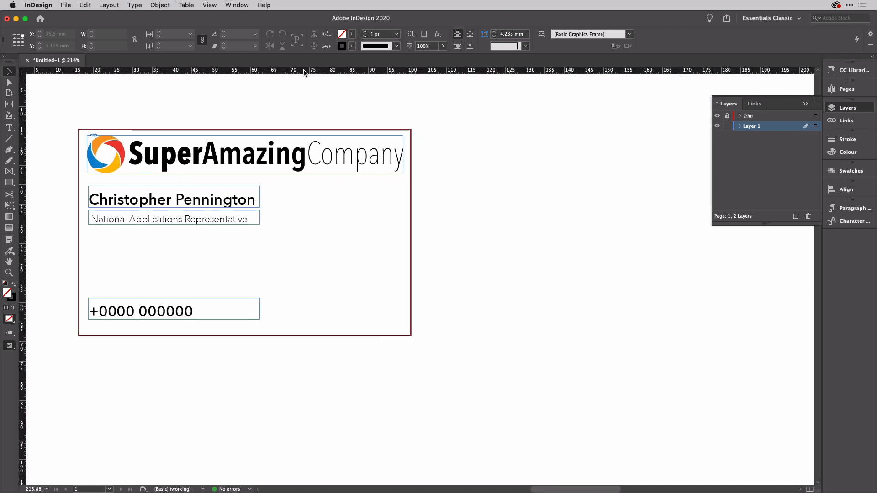
pyautogui.click(241, 7)
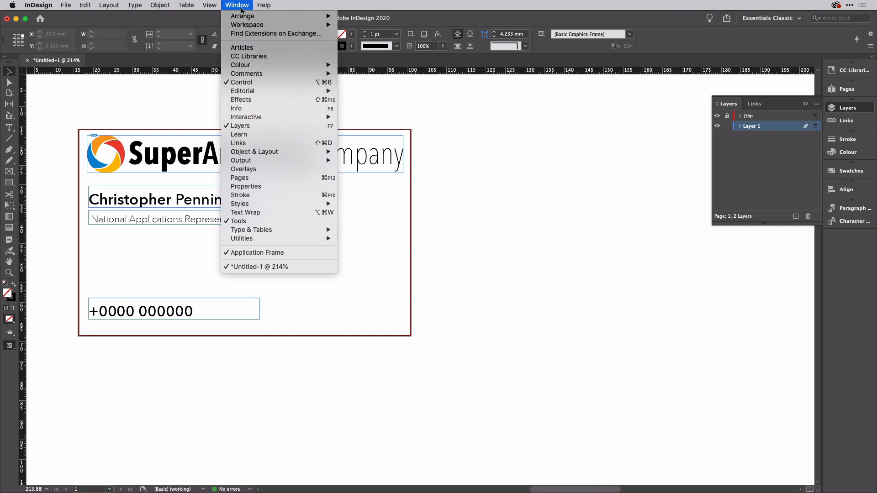
pyautogui.moveTo(286, 238)
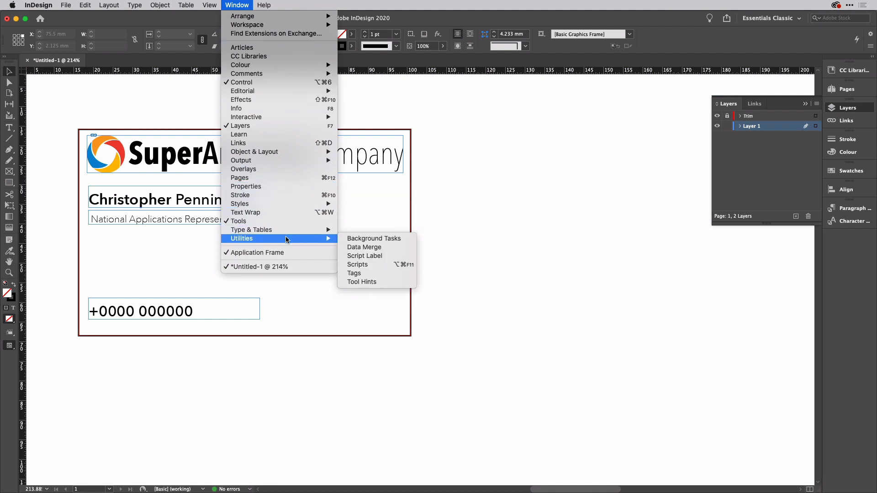
pyautogui.click(361, 247)
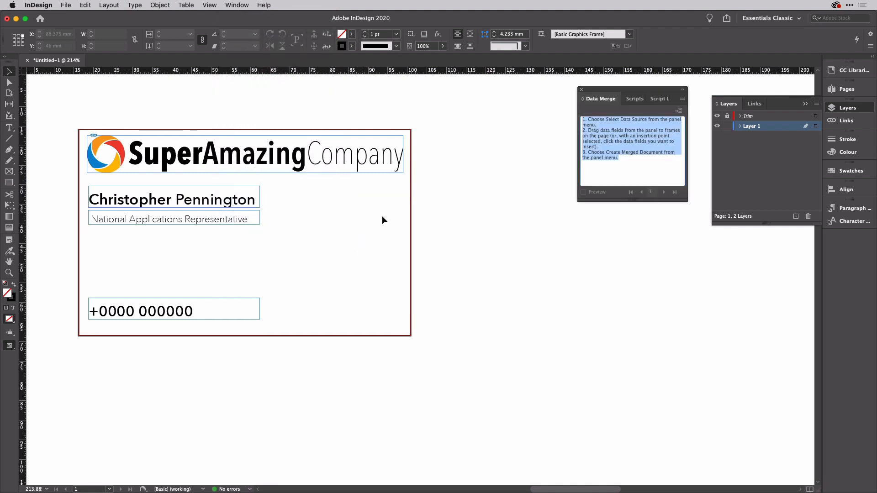
pyautogui.moveTo(641, 92); pyautogui.dragTo(512, 113)
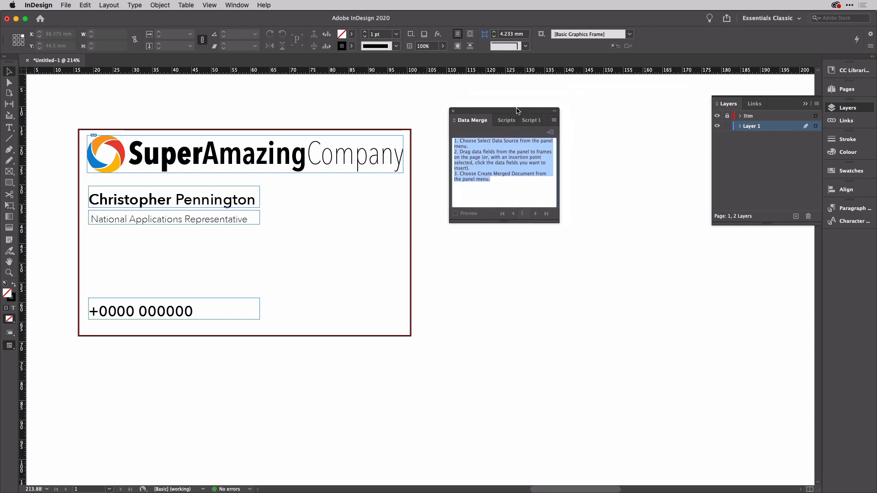
pyautogui.click(486, 194)
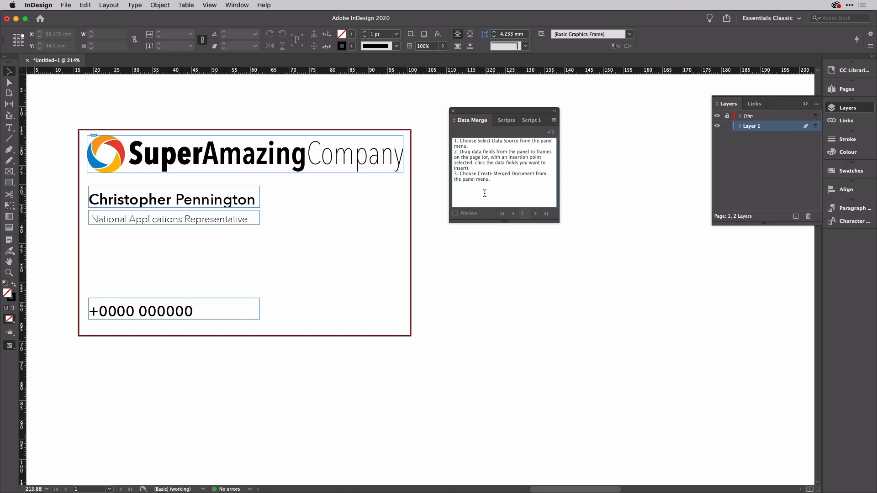
# Step: Start a Save As of the Excel sheet with Comma-separated Values (.csv), then cancel it
pyautogui.press('super+Tab')
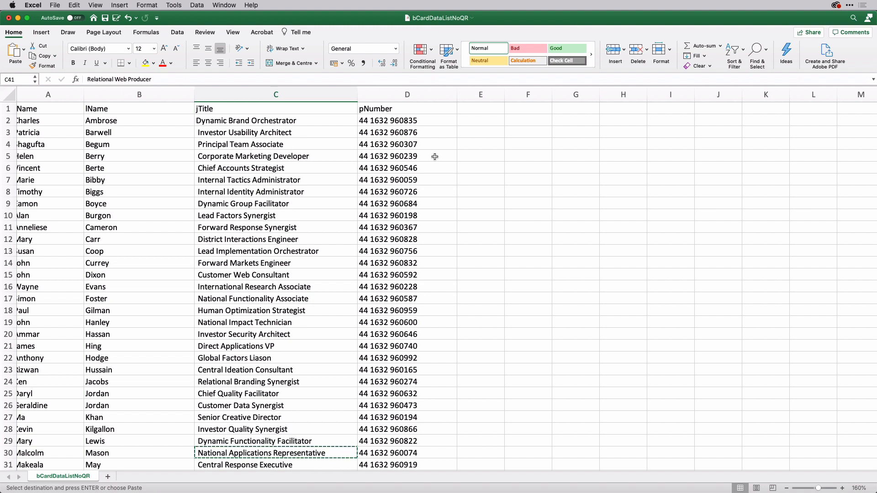
pyautogui.press('super+shift+s')
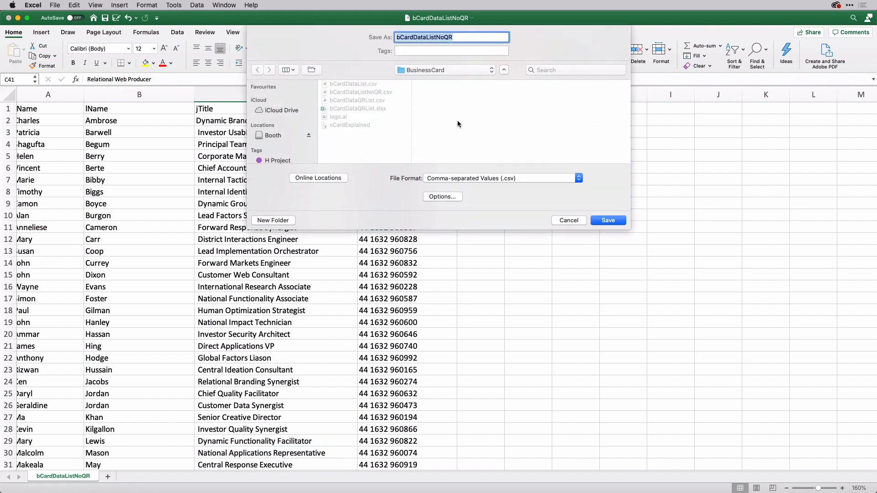
pyautogui.click(538, 178)
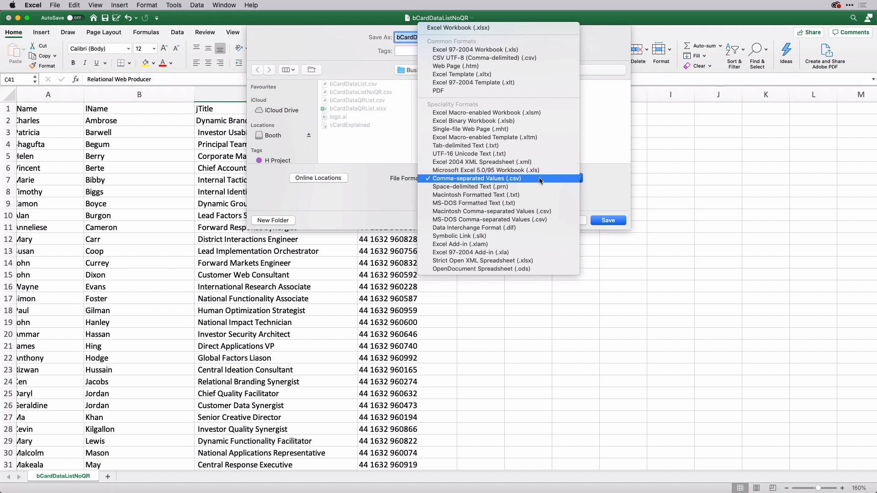
pyautogui.click(593, 196)
pyautogui.click(574, 218)
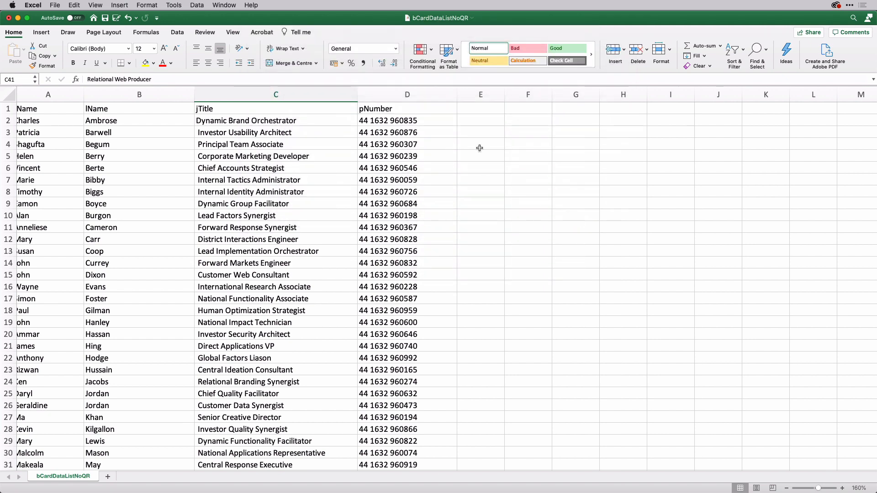
# Step: Delete the empty sheet columns E and F after pNumber and check column D
pyautogui.click(478, 121)
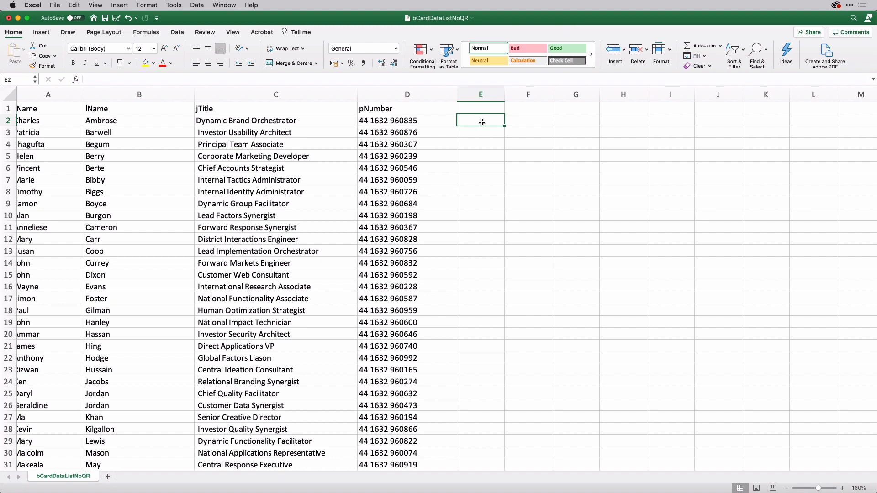
pyautogui.click(483, 94)
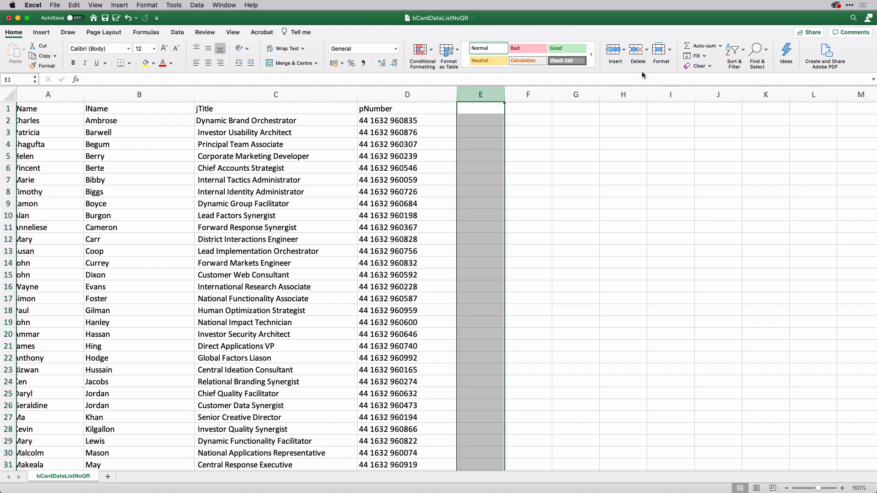
pyautogui.moveTo(502, 107); pyautogui.dragTo(512, 92)
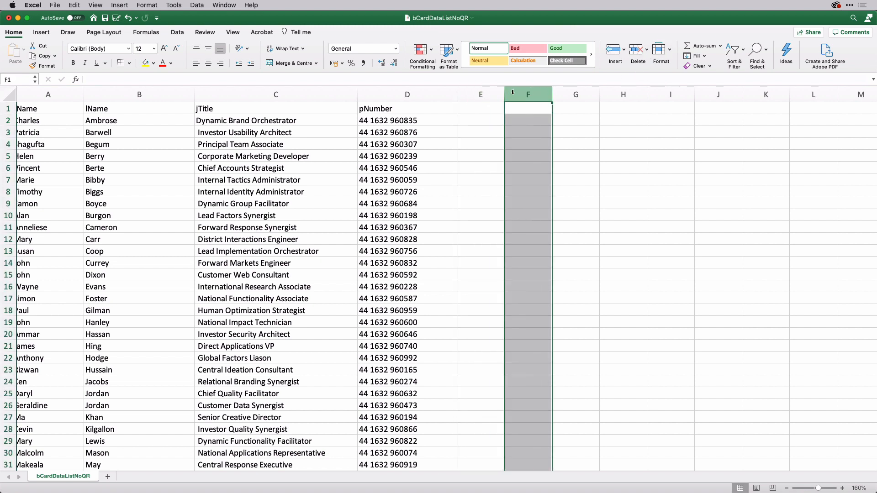
pyautogui.keyDown('shift'); pyautogui.click(483, 95); pyautogui.keyUp('shift')
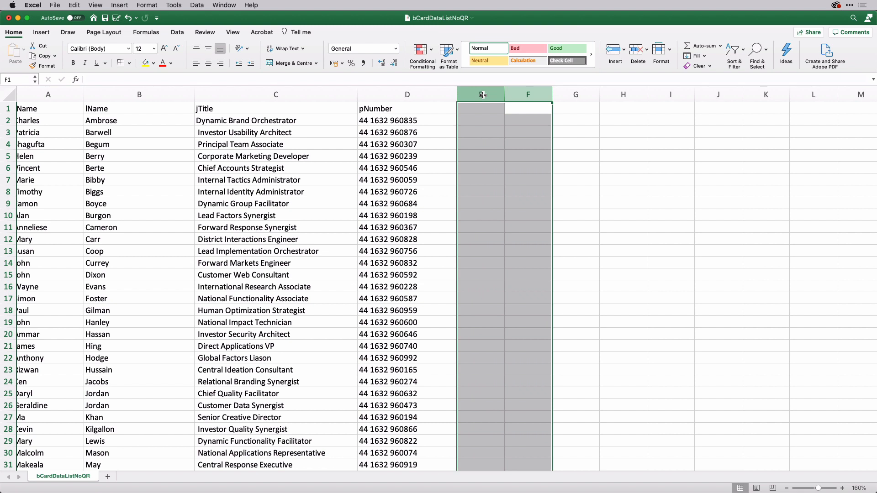
pyautogui.click(646, 51)
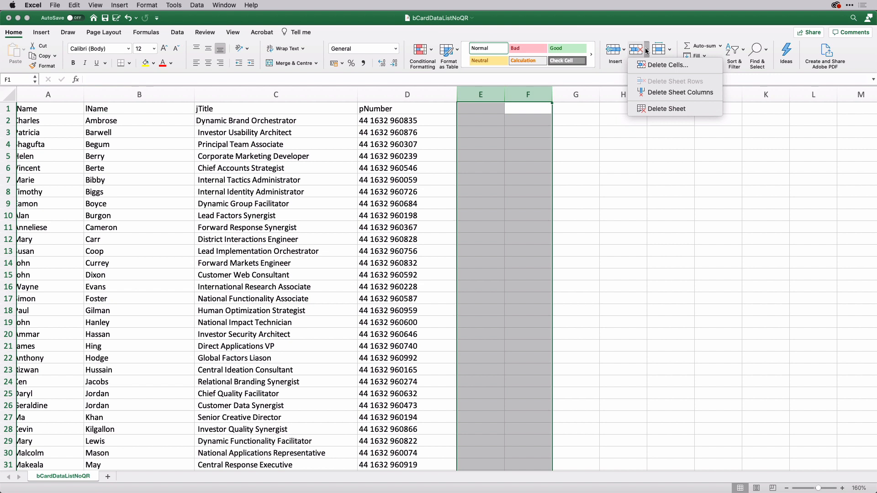
pyautogui.click(667, 93)
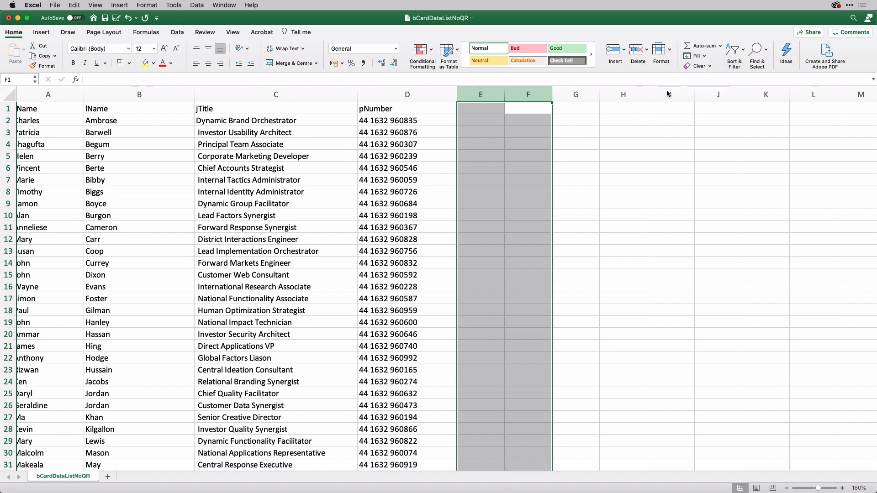
pyautogui.rightClick(429, 96)
pyautogui.click(573, 171)
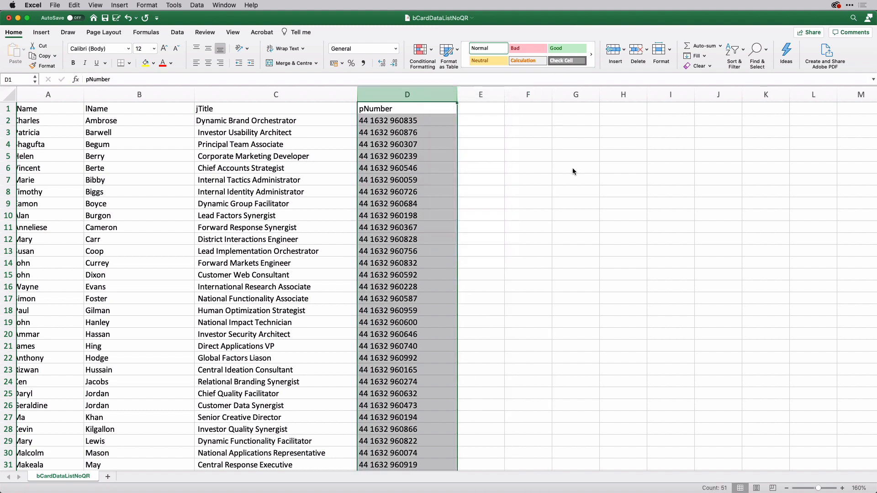
pyautogui.press('super+Tab')
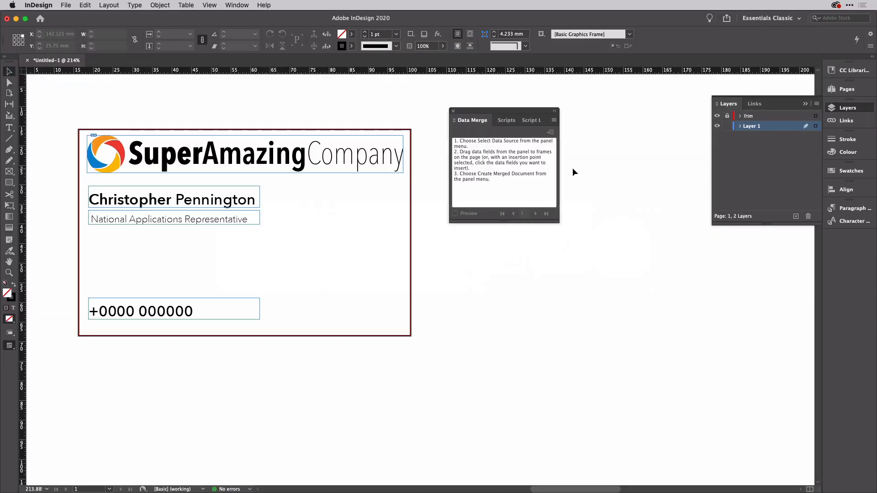
# Step: Load bCardDataListNoQR.csv as the Data Merge source after quick-previewing it
pyautogui.click(554, 121)
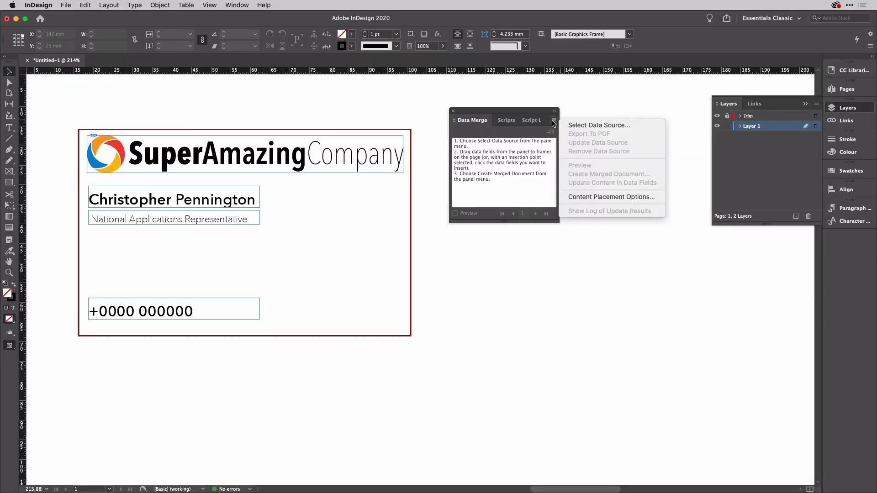
pyautogui.click(576, 124)
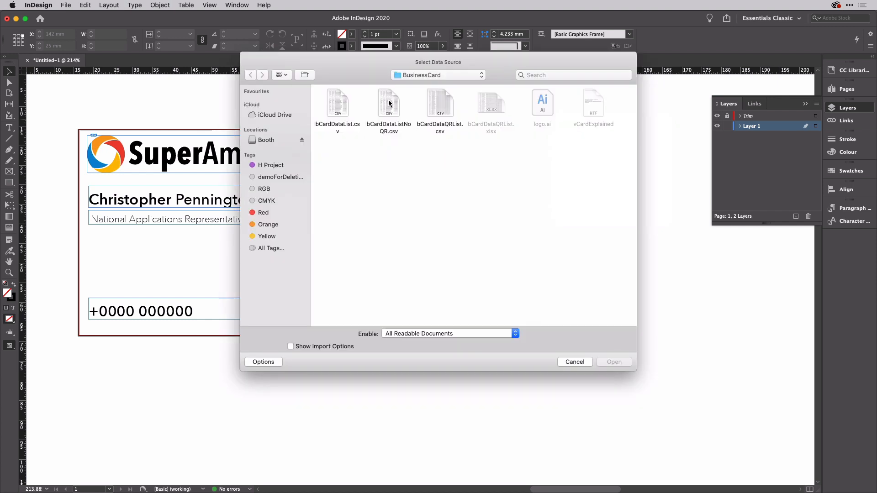
pyautogui.click(390, 107)
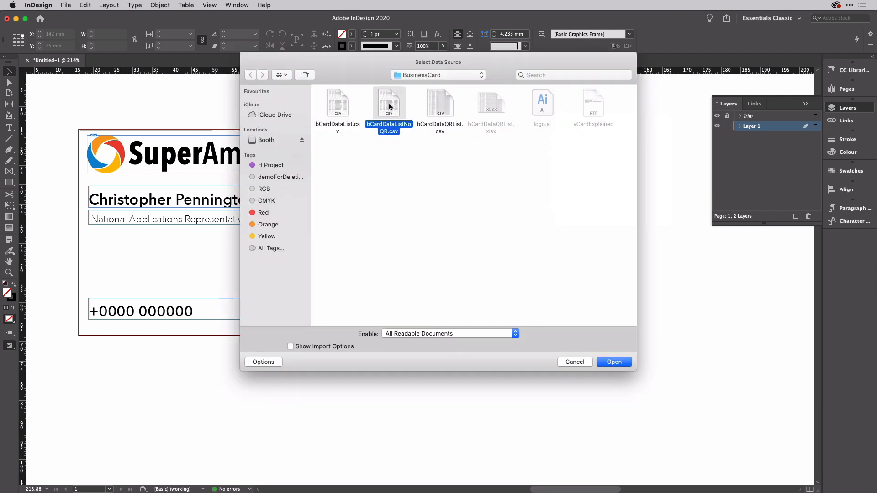
pyautogui.press('space')
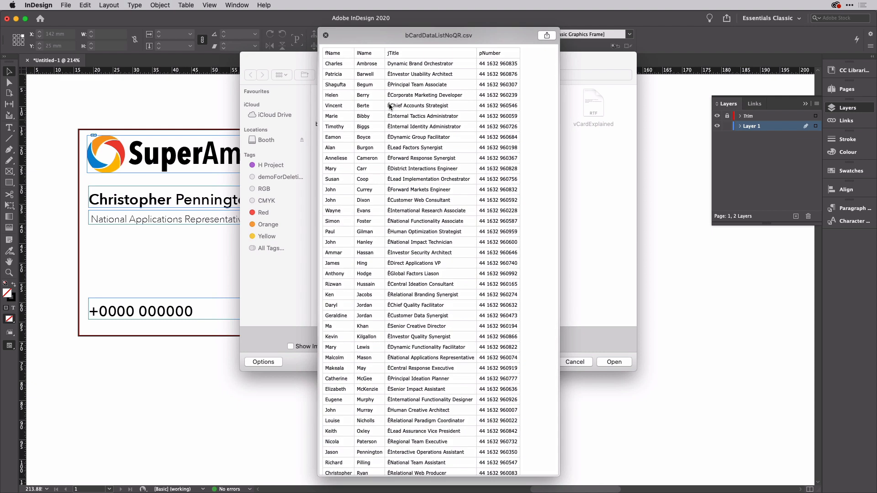
pyautogui.press('space')
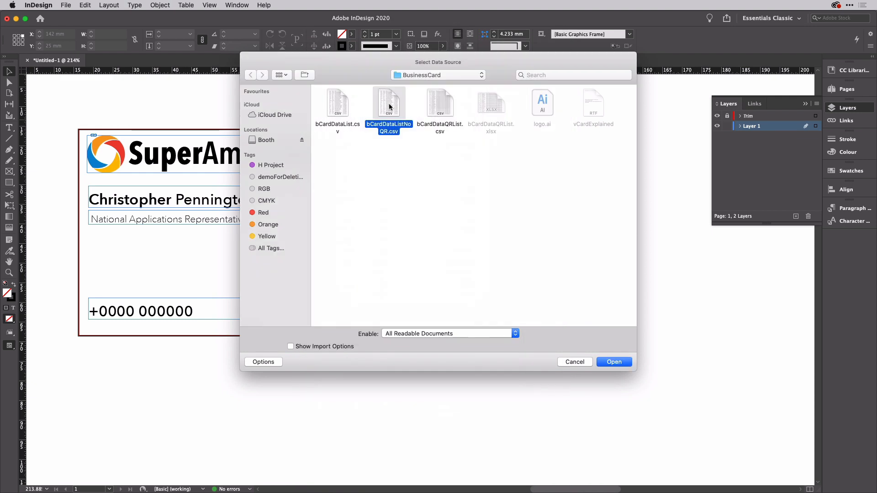
pyautogui.click(614, 362)
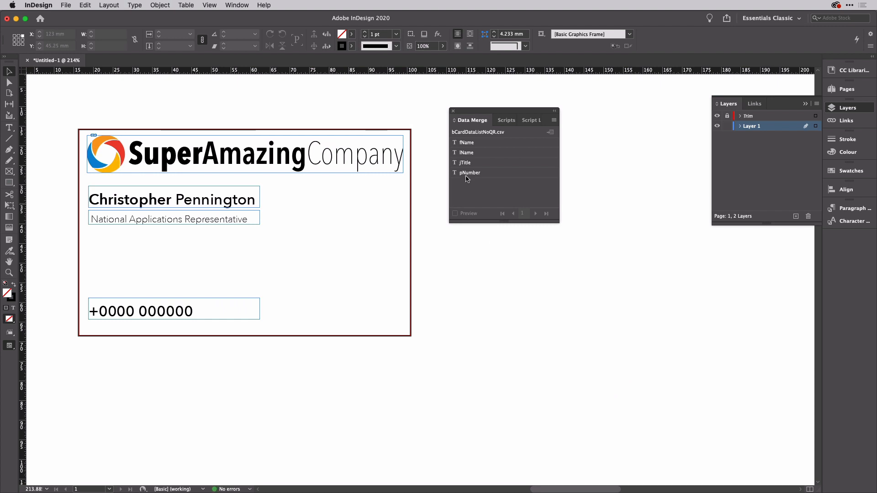
# Step: Replace the sample first name with <<fName>> and widen the name frame to clear the overset
pyautogui.moveTo(469, 145); pyautogui.dragTo(130, 197)
pyautogui.doubleClick(129, 197)
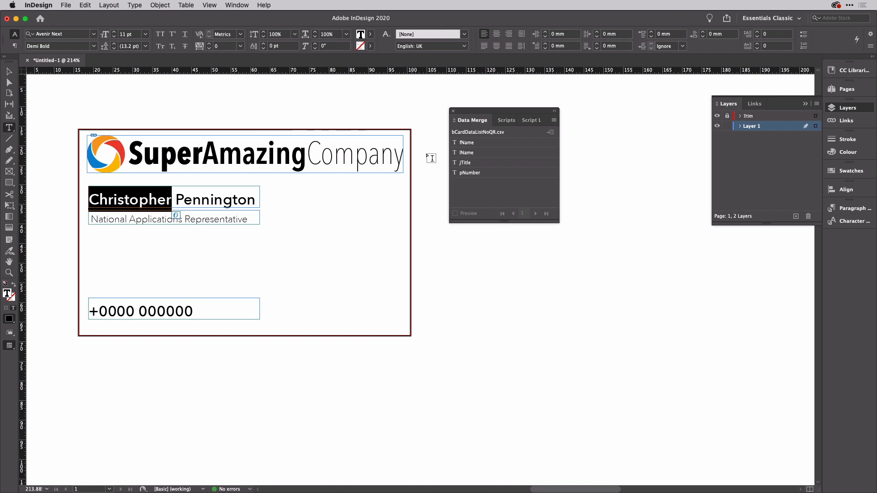
pyautogui.click(478, 143)
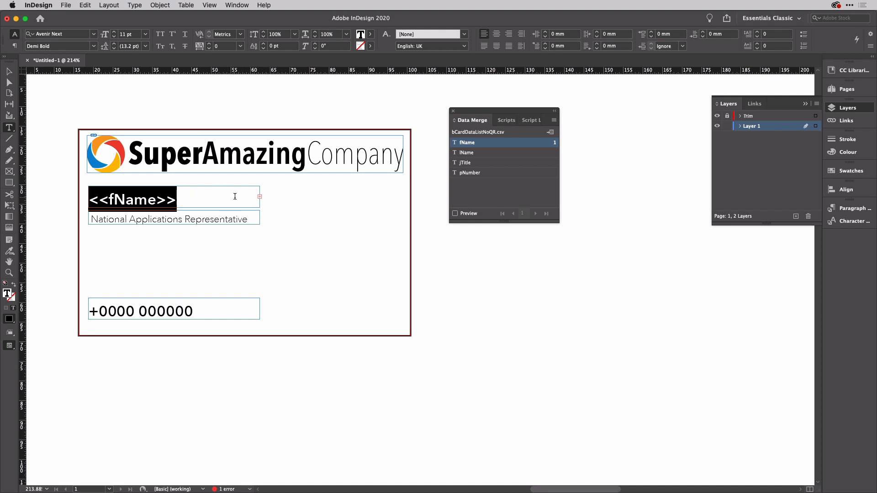
pyautogui.press('super')
pyautogui.keyDown('super'); pyautogui.click(259, 198); pyautogui.keyUp('super')
pyautogui.press('Escape')
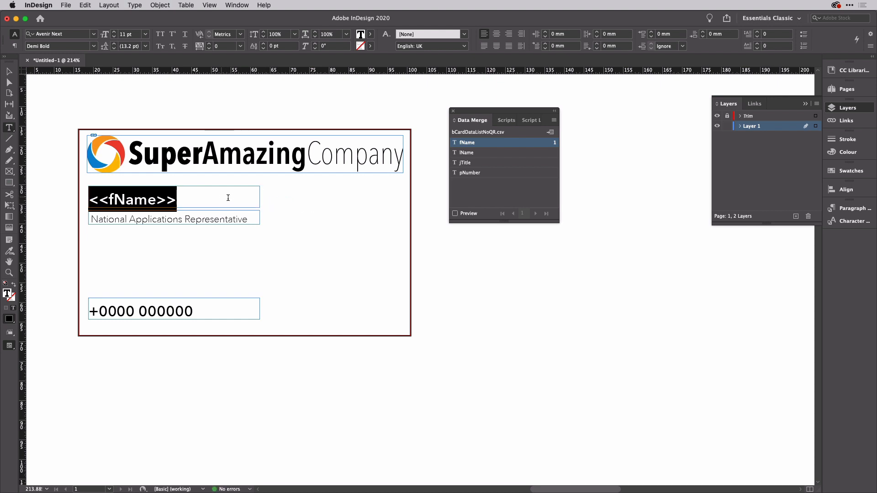
pyautogui.click(9, 73)
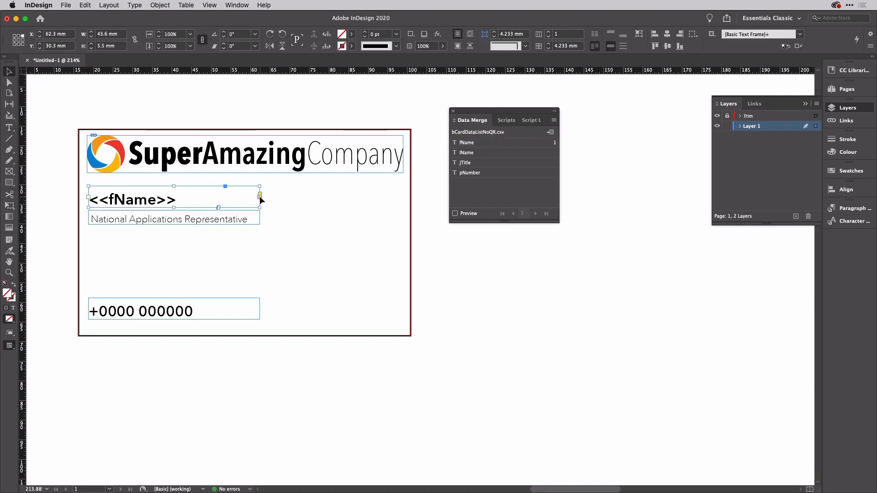
pyautogui.moveTo(259, 196); pyautogui.dragTo(305, 204)
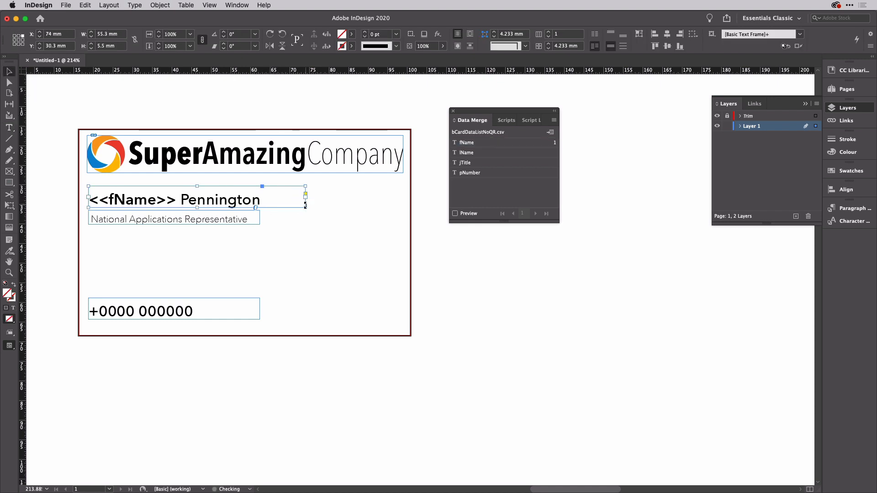
# Step: Replace the surname, job title and phone digits with <<lName>>, <<jTitle>> and <<pNumber>>
pyautogui.doubleClick(240, 201)
pyautogui.doubleClick(227, 200)
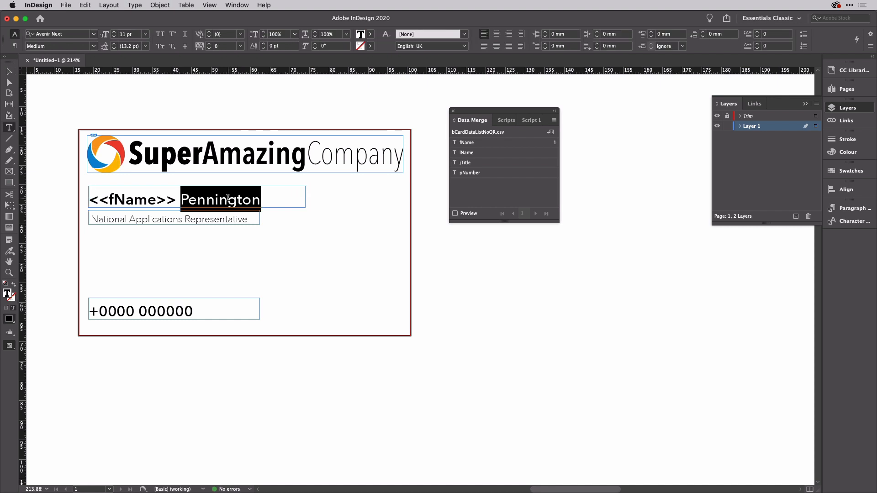
pyautogui.click(492, 153)
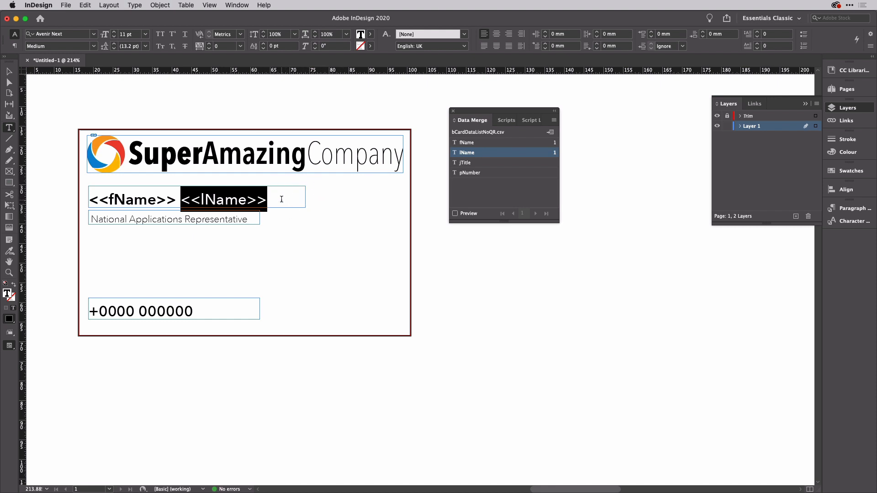
pyautogui.tripleClick(240, 219)
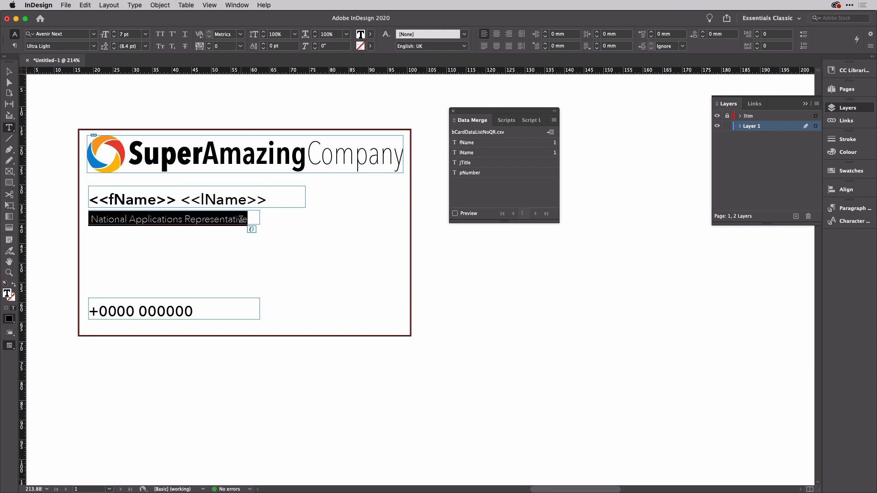
pyautogui.click(501, 164)
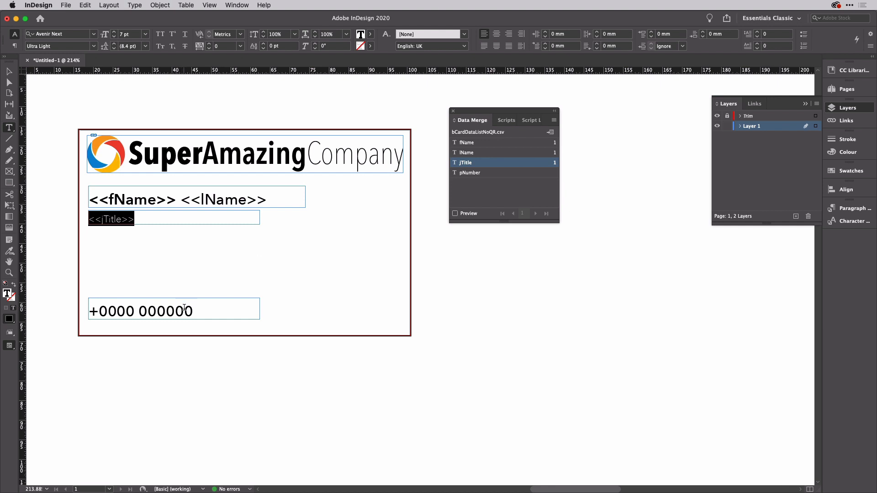
pyautogui.moveTo(99, 310); pyautogui.dragTo(192, 309)
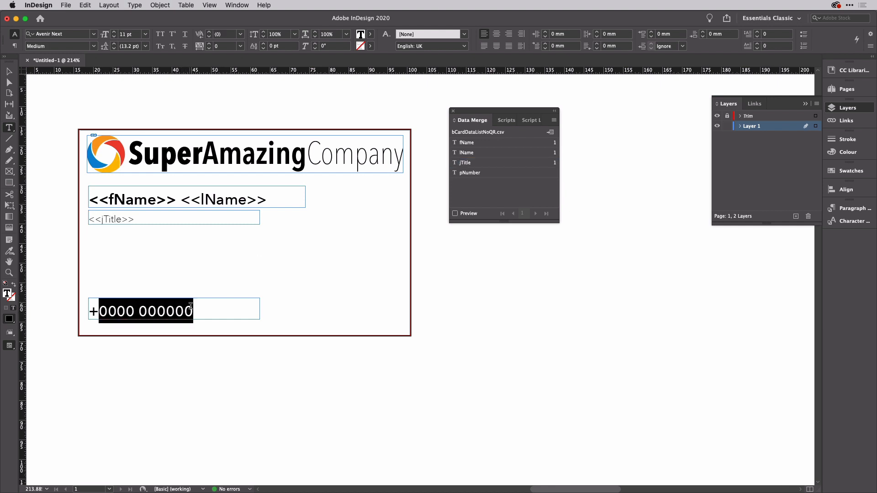
pyautogui.click(494, 173)
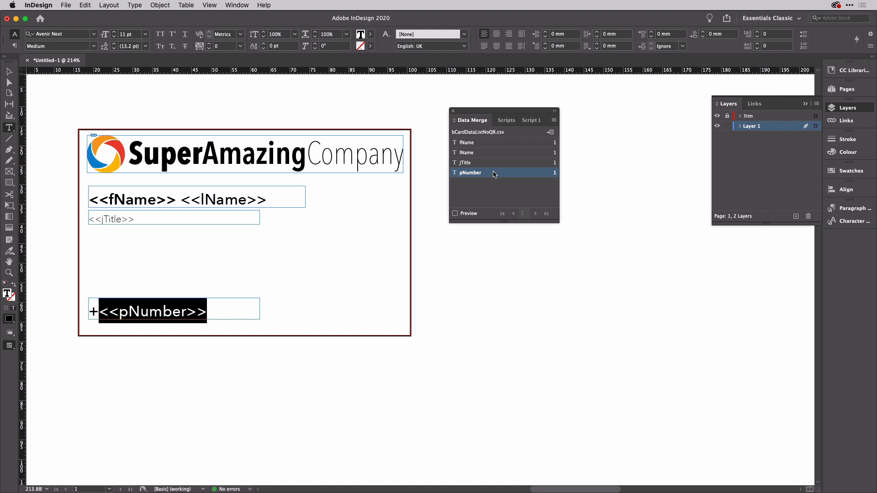
# Step: Turn on the merge Preview, step through the records, and return to the first record
pyautogui.click(455, 214)
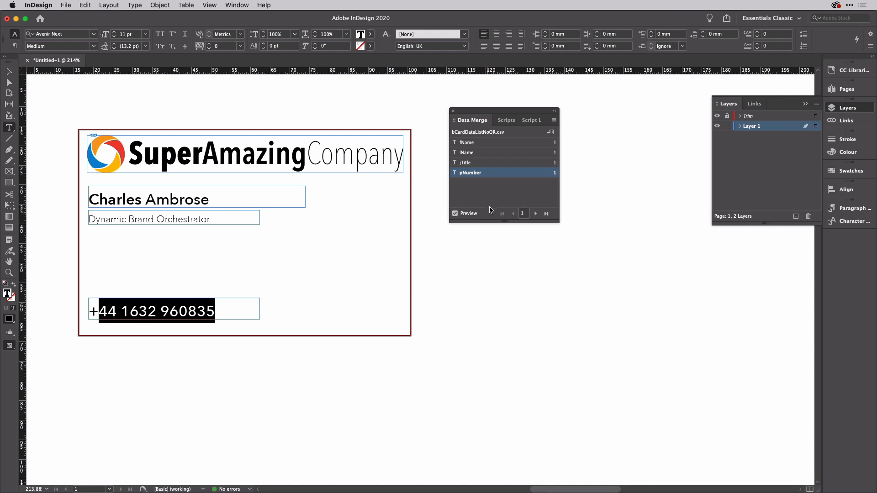
pyautogui.click(536, 214)
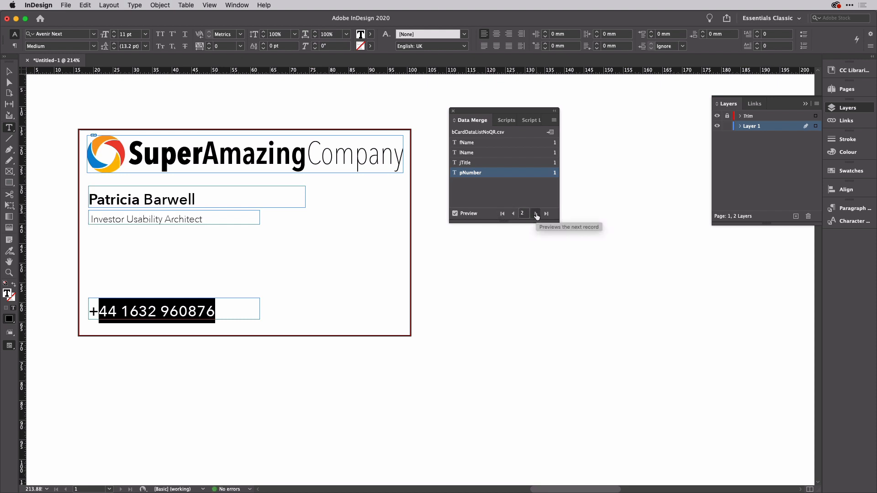
pyautogui.click(536, 214)
pyautogui.click(536, 213)
pyautogui.click(536, 214)
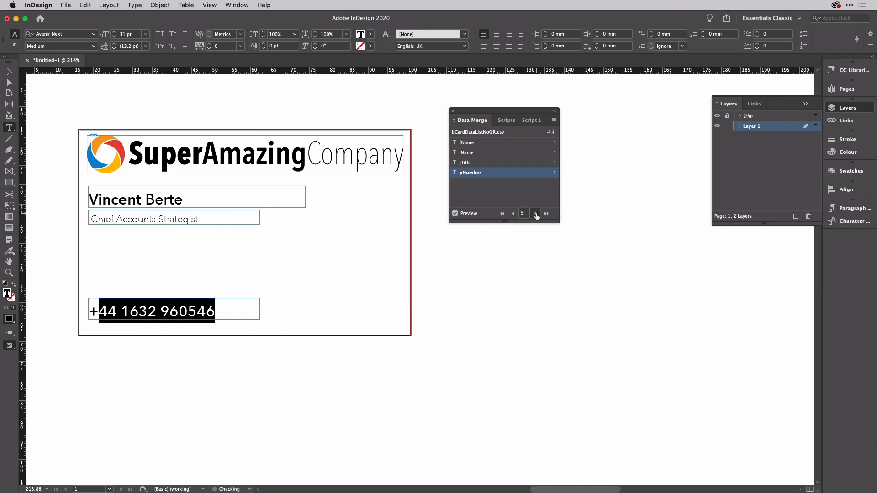
pyautogui.click(536, 214)
pyautogui.click(536, 213)
pyautogui.click(536, 213)
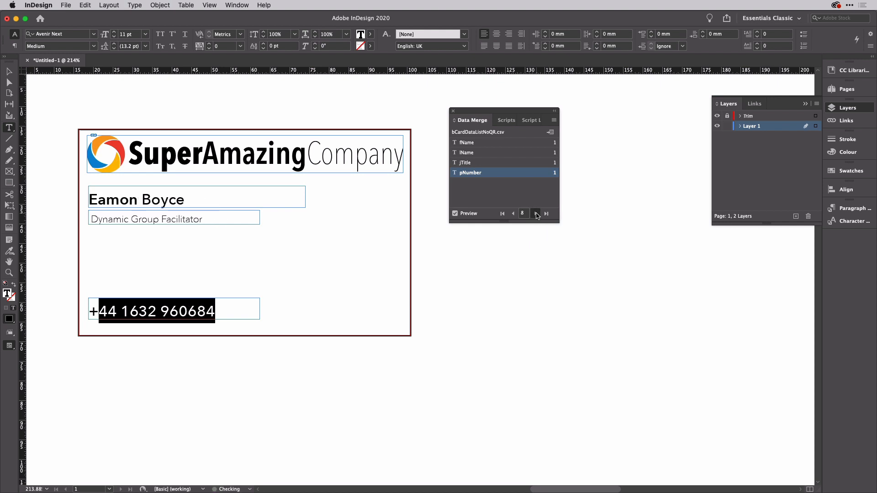
pyautogui.click(536, 214)
pyautogui.click(536, 214)
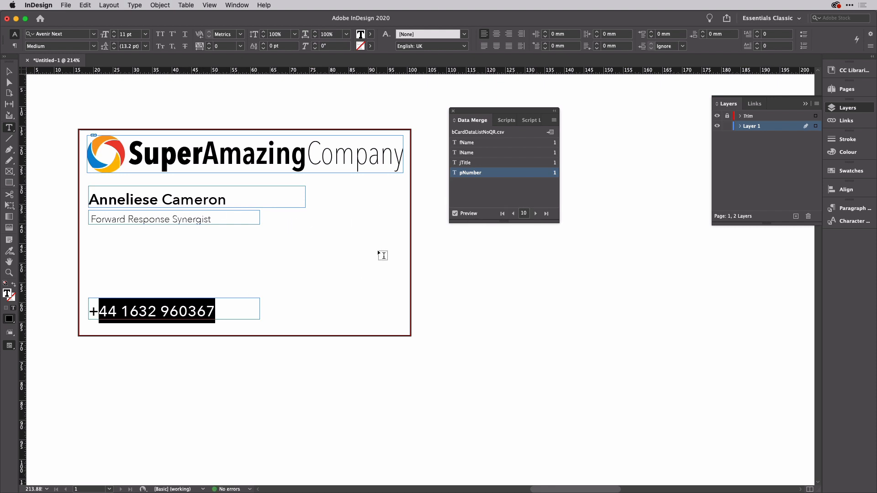
pyautogui.click(535, 214)
pyautogui.click(535, 213)
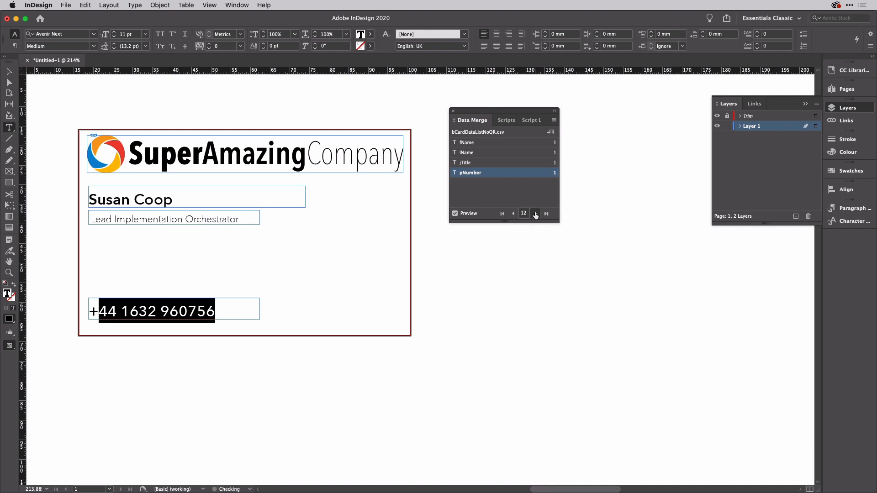
pyautogui.click(535, 214)
pyautogui.click(535, 214)
pyautogui.click(536, 214)
pyautogui.click(535, 214)
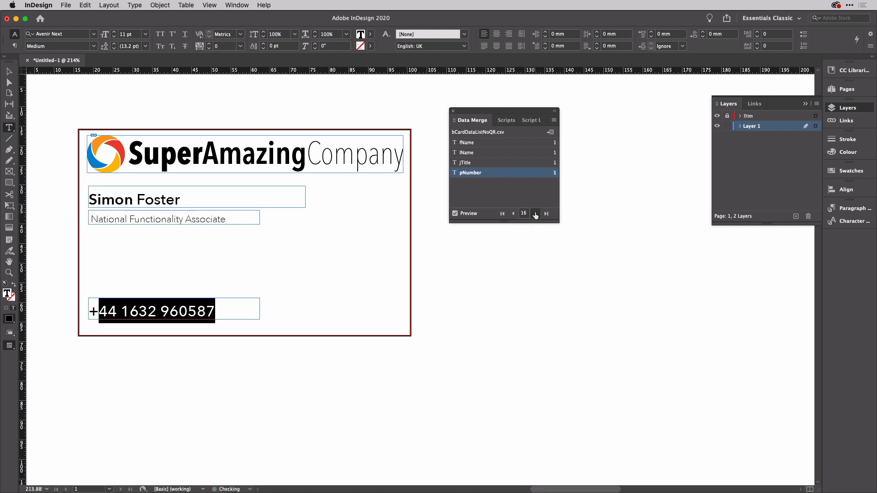
pyautogui.click(536, 214)
pyautogui.click(536, 214)
pyautogui.click(535, 213)
pyautogui.click(535, 213)
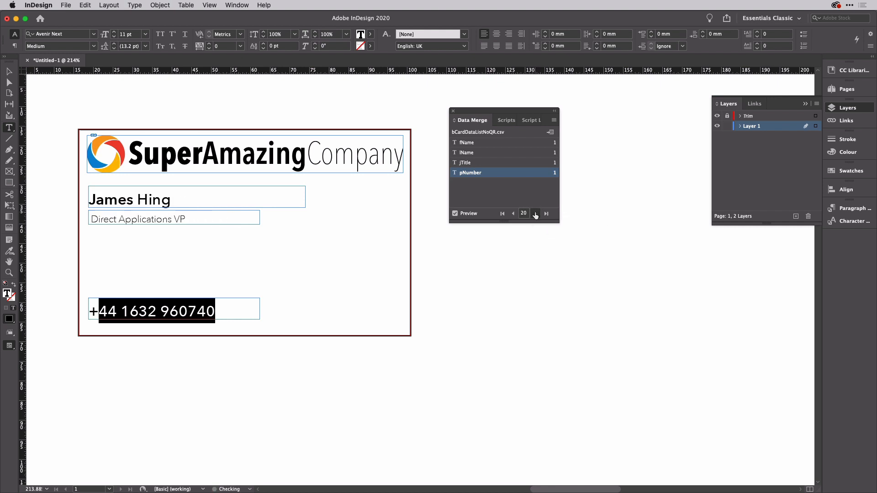
pyautogui.click(503, 214)
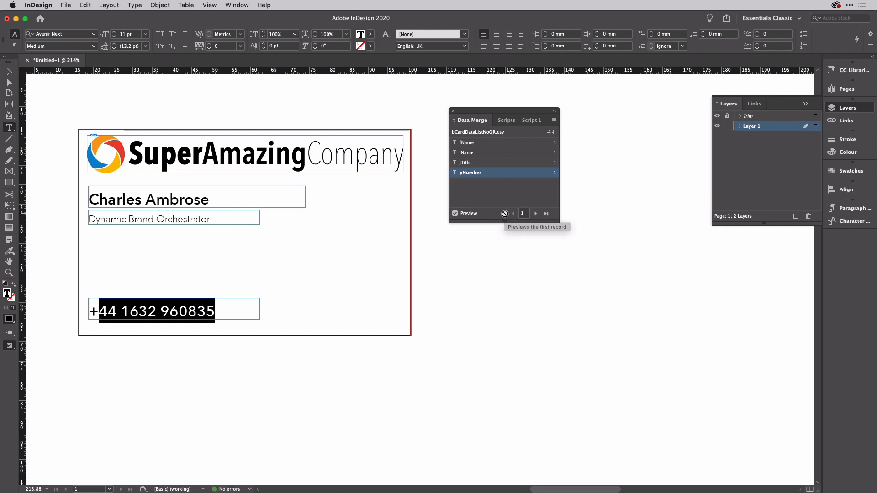
pyautogui.click(9, 72)
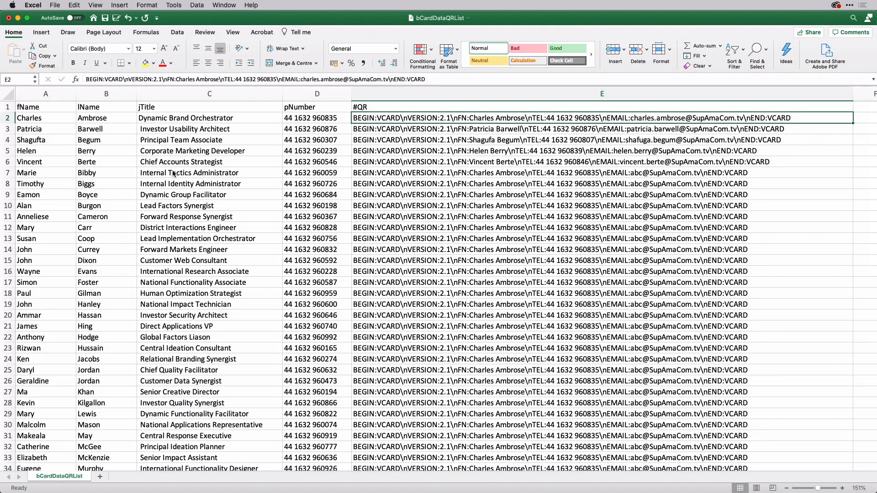
# Step: Review the #QR column's vCard text in rows 1–7 of bCardDataQRList, then switch to TextEdit
pyautogui.click(374, 107)
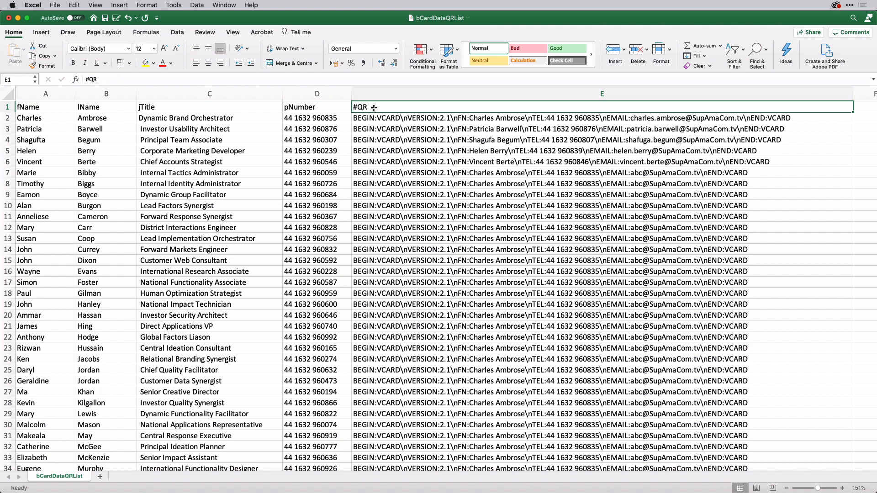
pyautogui.click(396, 118)
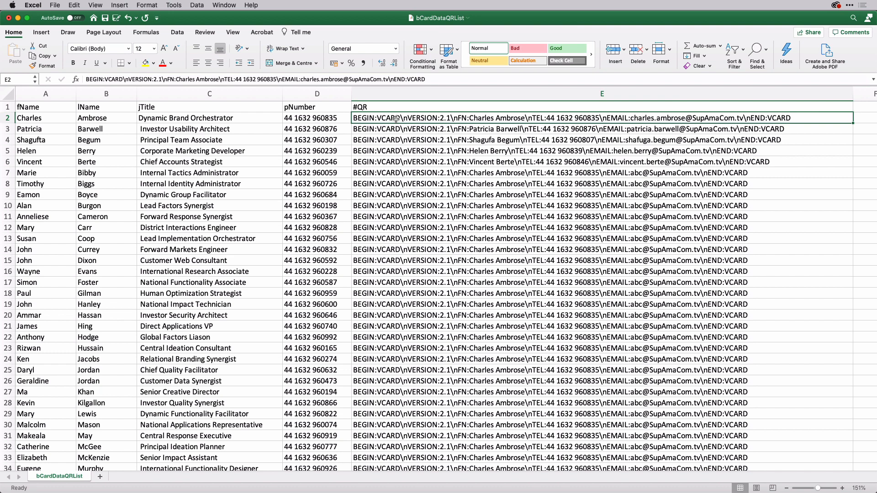
pyautogui.keyDown('shift'); pyautogui.click(410, 157); pyautogui.keyUp('shift')
pyautogui.click(420, 169)
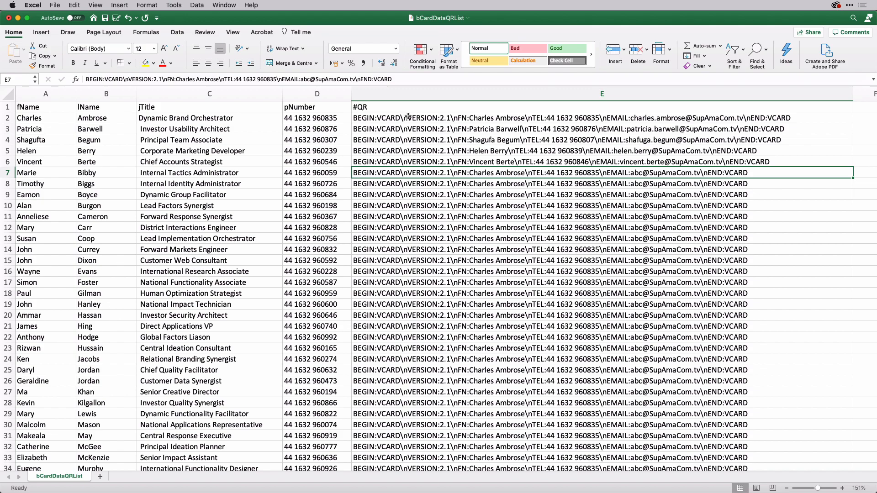
pyautogui.press('super+Tab')
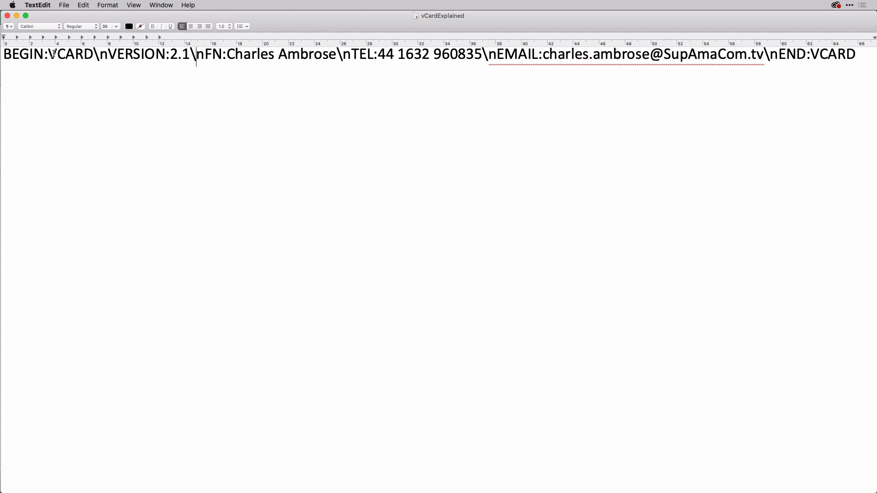
# Step: Highlight each vCard part in turn: BEGIN:VCARD, VERSION:2.1, \n, the name, TEL:, EMAIL: and END:VCARD
pyautogui.moveTo(3, 54); pyautogui.dragTo(105, 56)
pyautogui.moveTo(108, 56); pyautogui.dragTo(189, 58)
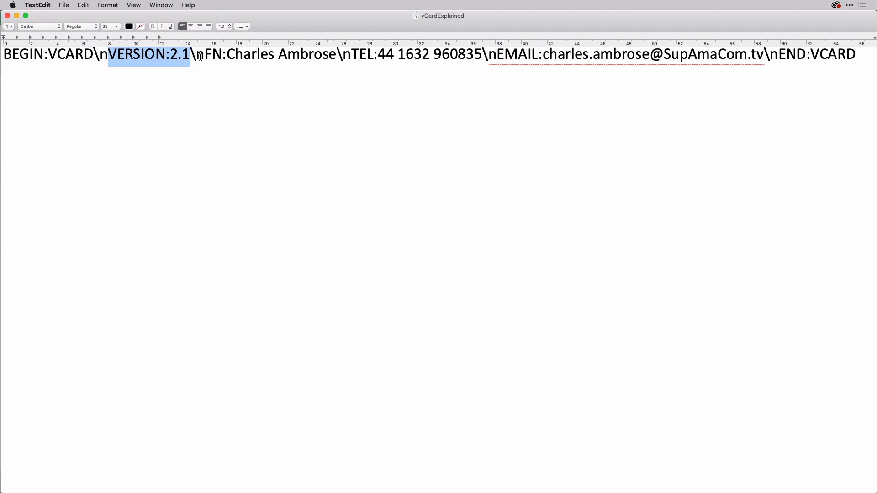
pyautogui.moveTo(191, 55); pyautogui.dragTo(217, 54)
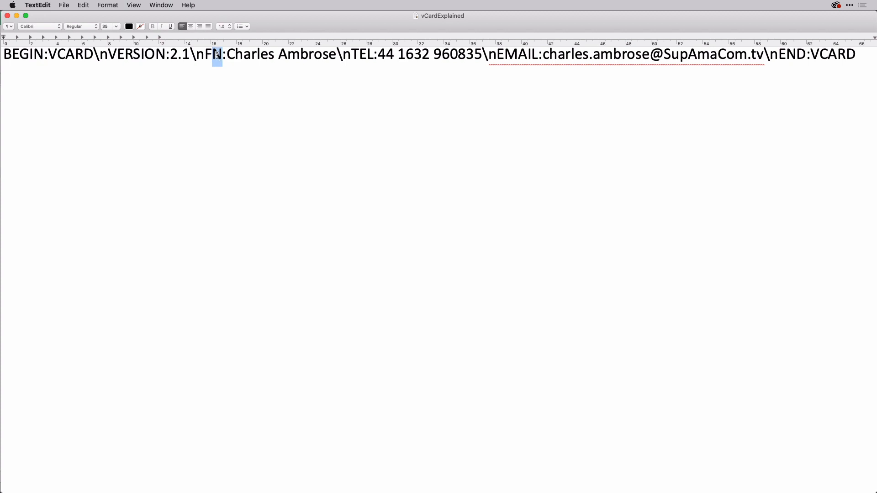
pyautogui.doubleClick(262, 56)
pyautogui.doubleClick(295, 55)
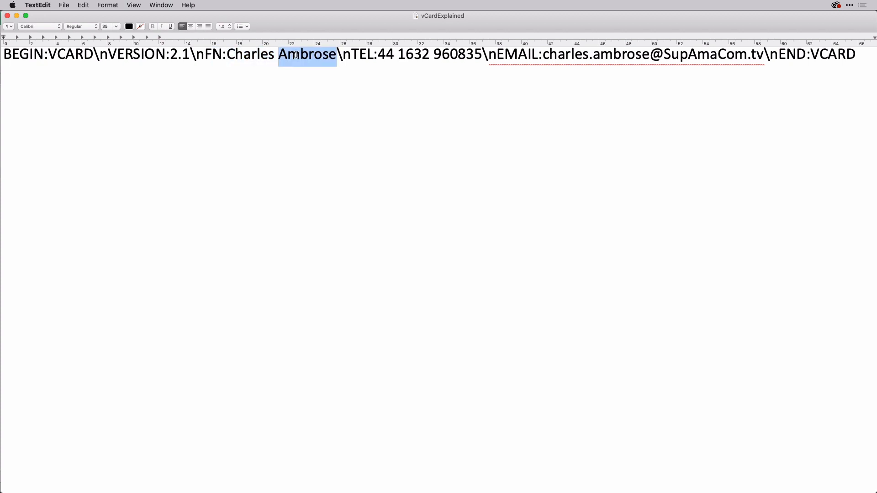
pyautogui.doubleClick(340, 55)
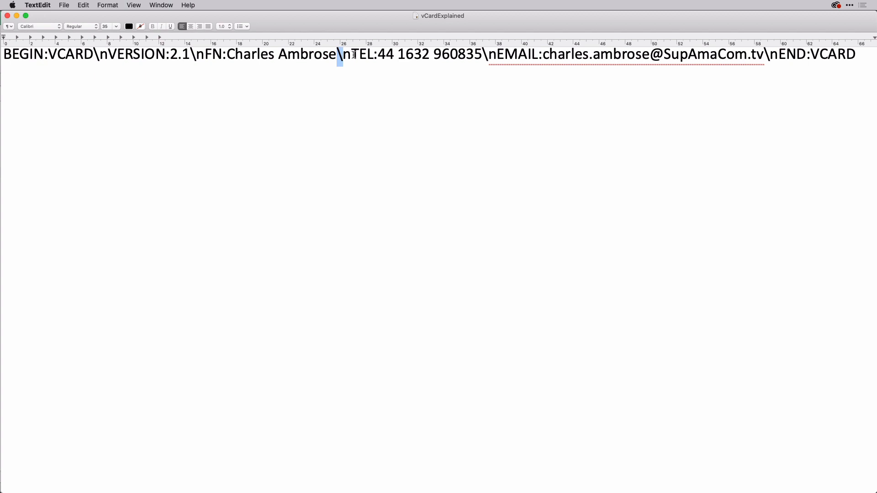
pyautogui.moveTo(352, 56); pyautogui.dragTo(376, 55)
pyautogui.moveTo(498, 55); pyautogui.dragTo(544, 56)
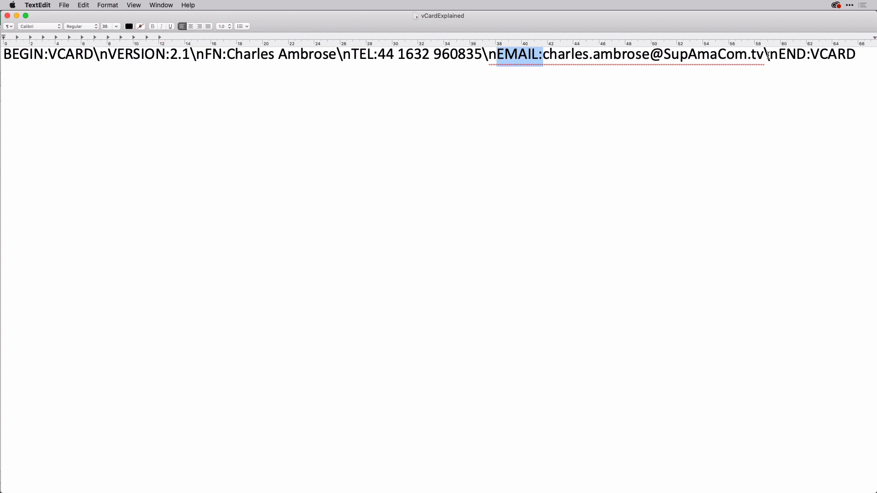
pyautogui.moveTo(769, 55); pyautogui.dragTo(859, 53)
pyautogui.click(785, 55)
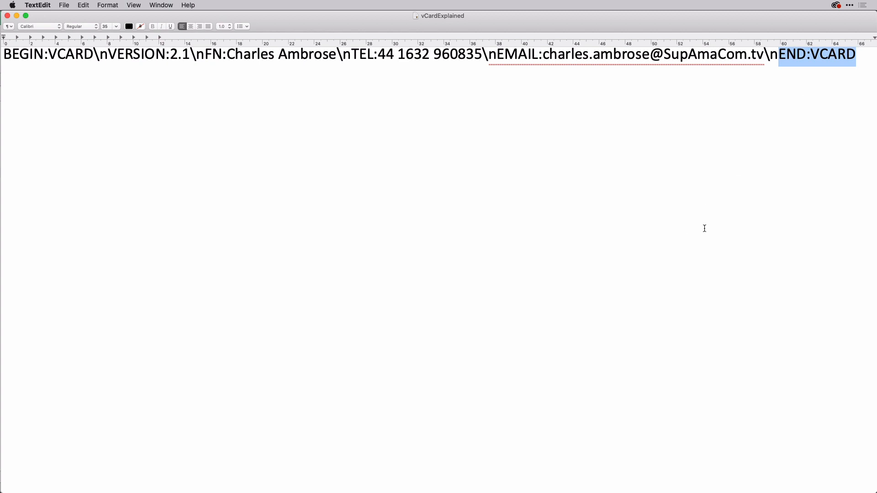
# Step: Glance at the Excel card data, then return to the business card layout in InDesign
pyautogui.scroll(-5, 704, 228)
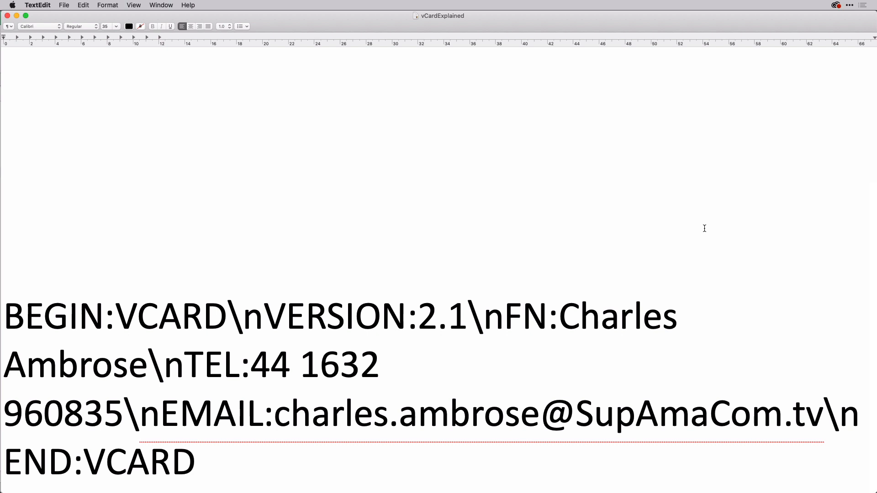
pyautogui.scroll(5, 690, 323)
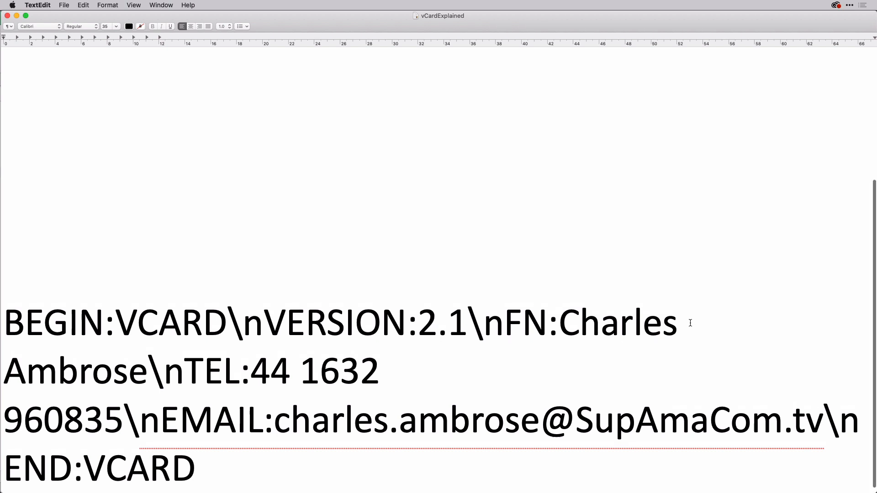
pyautogui.scroll(-5, 690, 323)
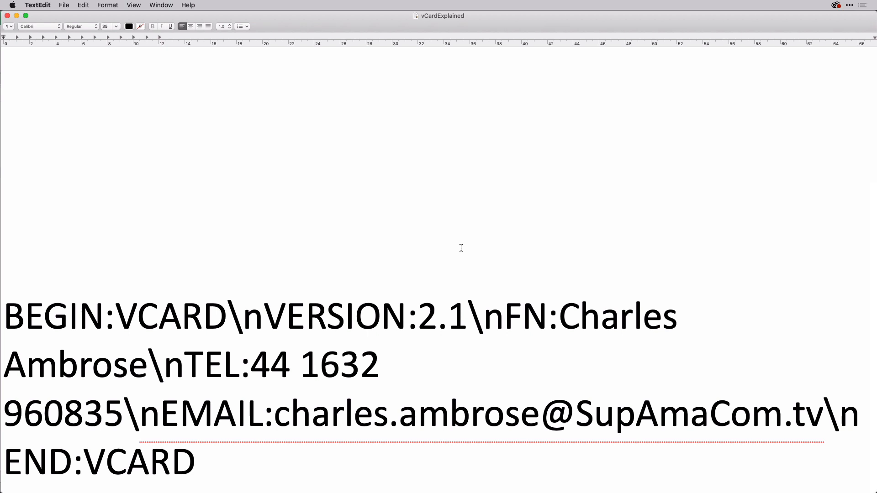
pyautogui.press('super+Tab')
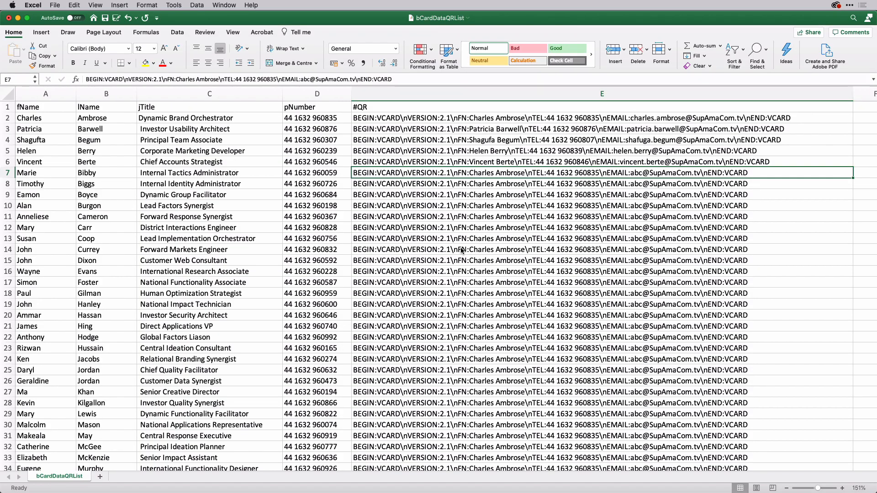
pyautogui.press('super+Tab')
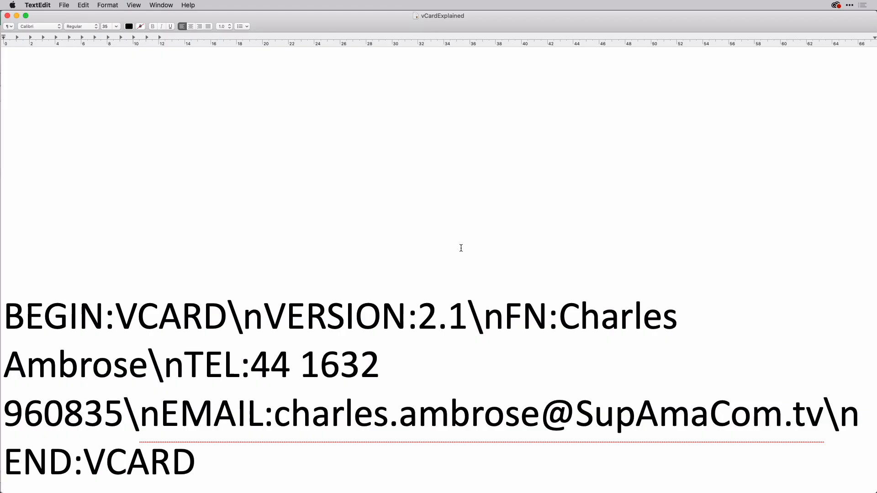
pyautogui.press('super+Tab')
pyautogui.press('Tab')
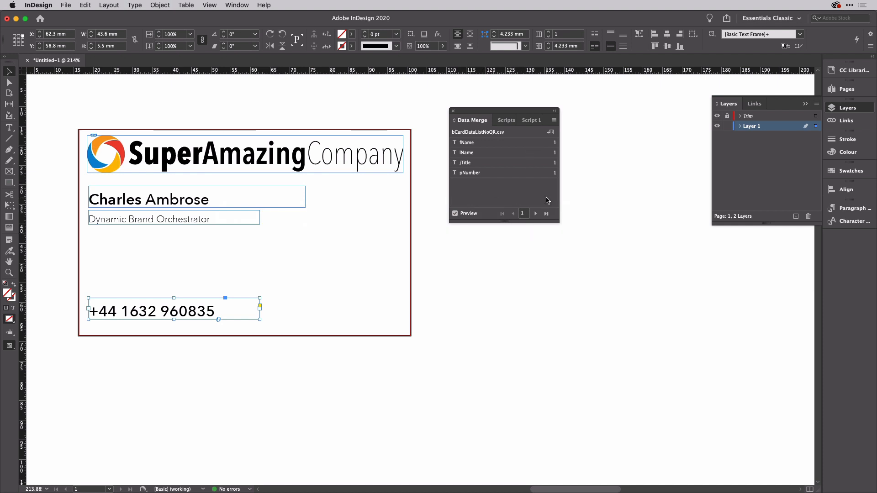
# Step: Remove the old merge data source and load bCardDataQRList.csv instead
pyautogui.click(554, 120)
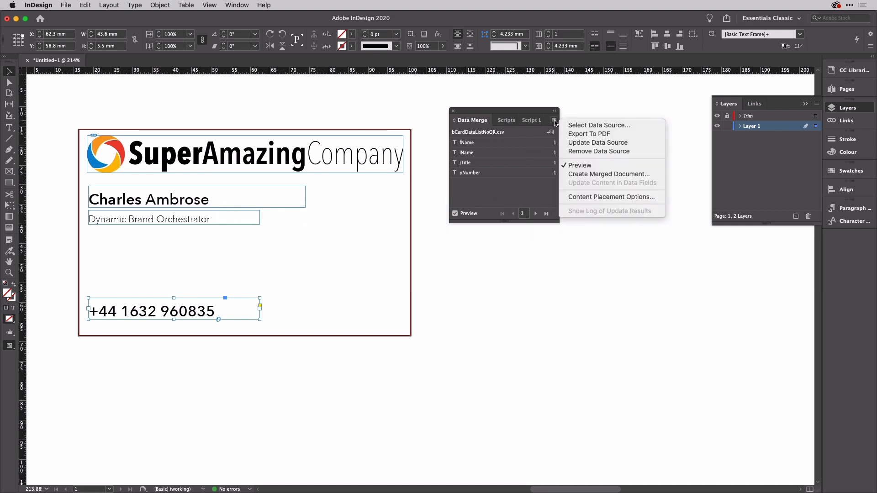
pyautogui.click(577, 151)
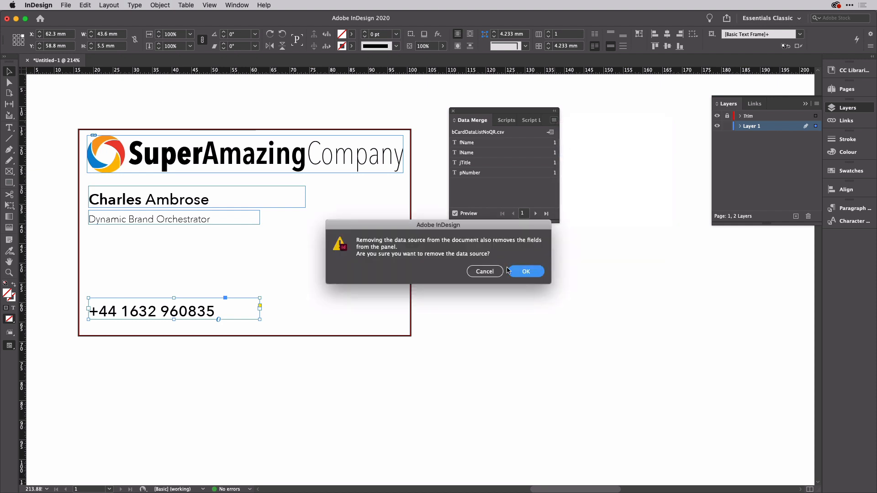
pyautogui.click(527, 271)
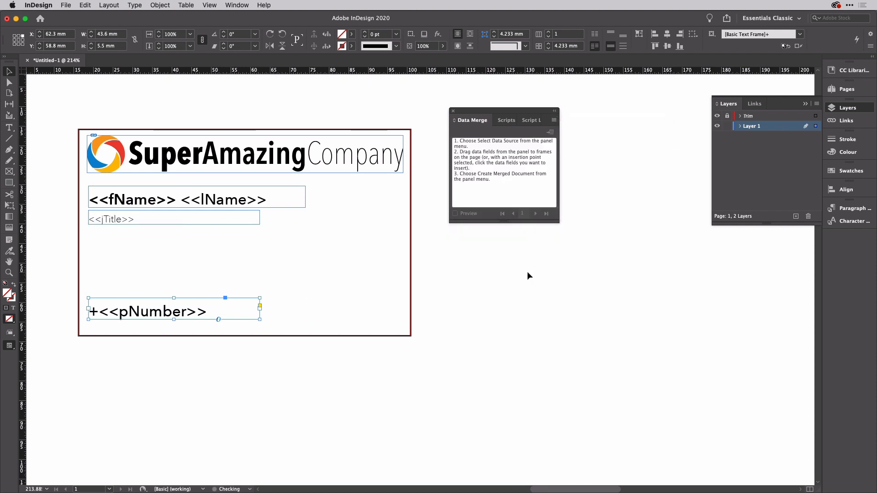
pyautogui.click(554, 121)
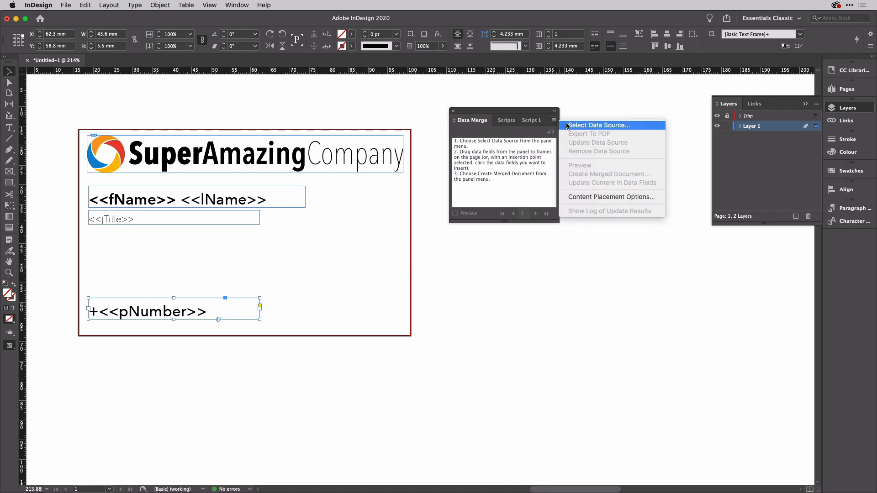
pyautogui.click(568, 126)
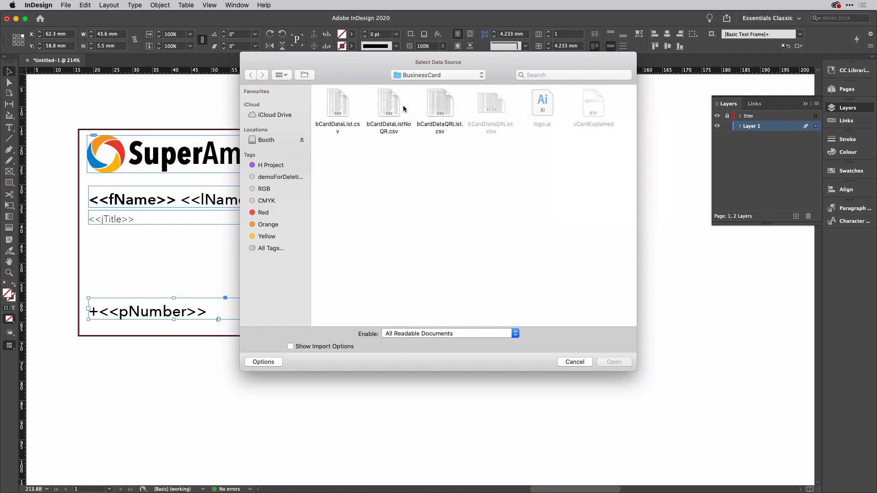
pyautogui.click(439, 107)
pyautogui.press('space')
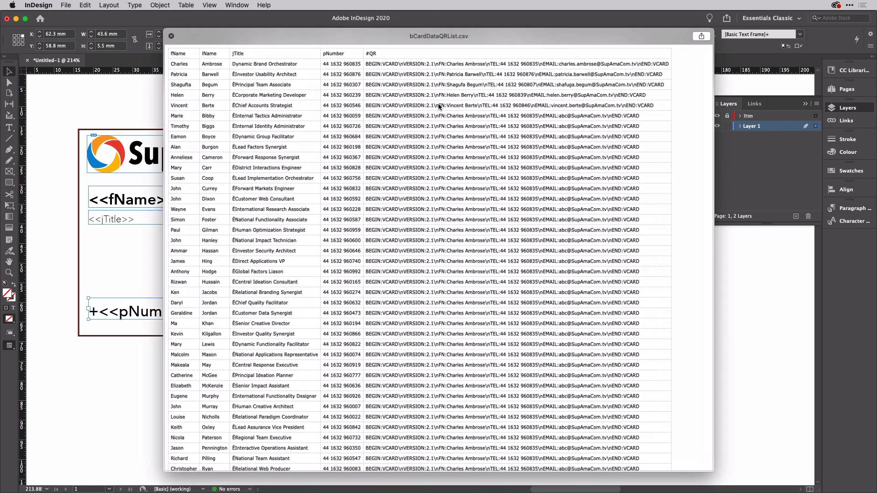
pyautogui.press('space')
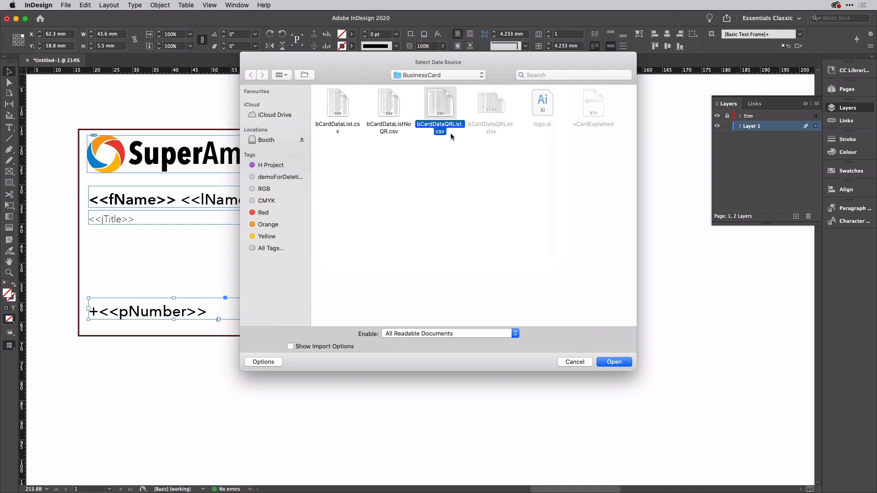
pyautogui.click(614, 361)
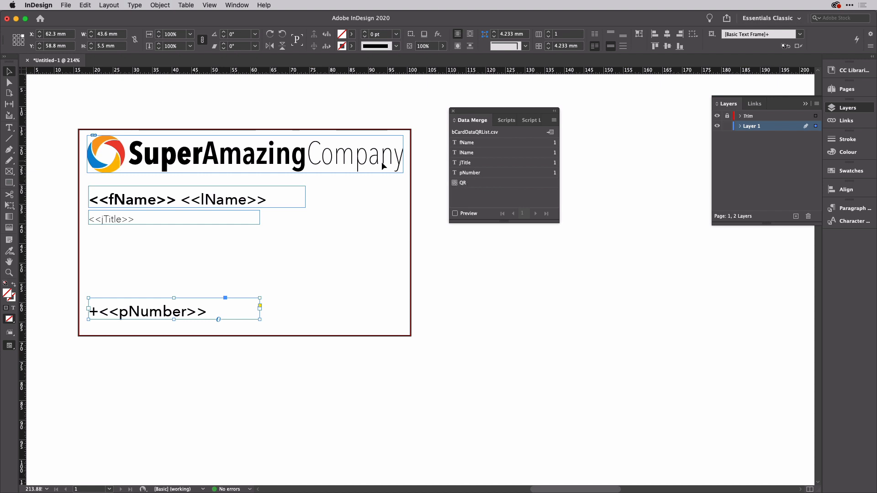
# Step: Toggle the merge preview on and off to check the new data, ending on field placeholders
pyautogui.click(165, 202)
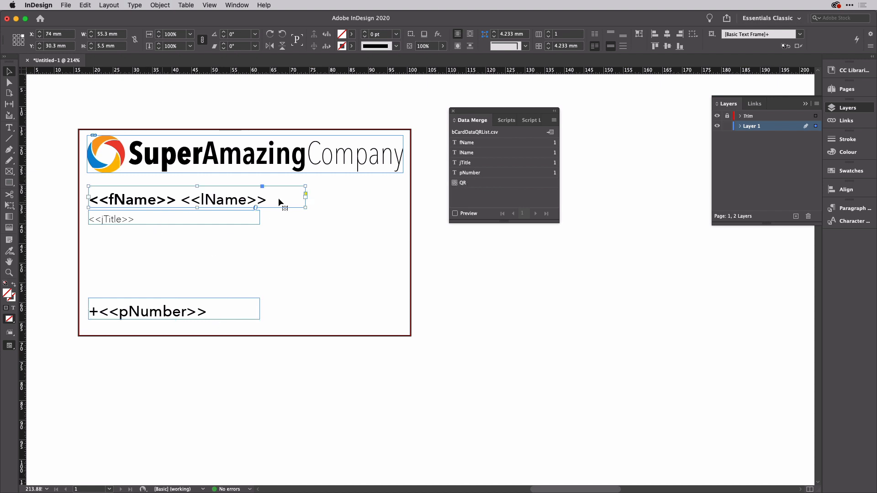
pyautogui.click(461, 213)
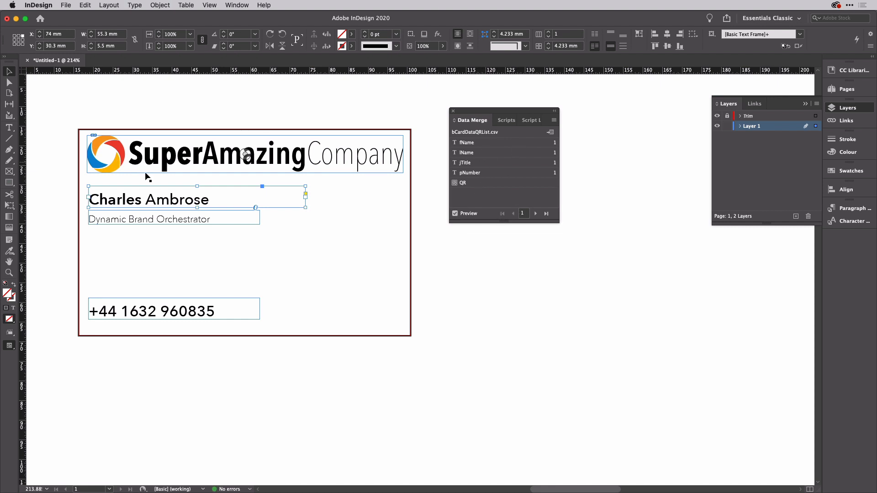
pyautogui.click(455, 213)
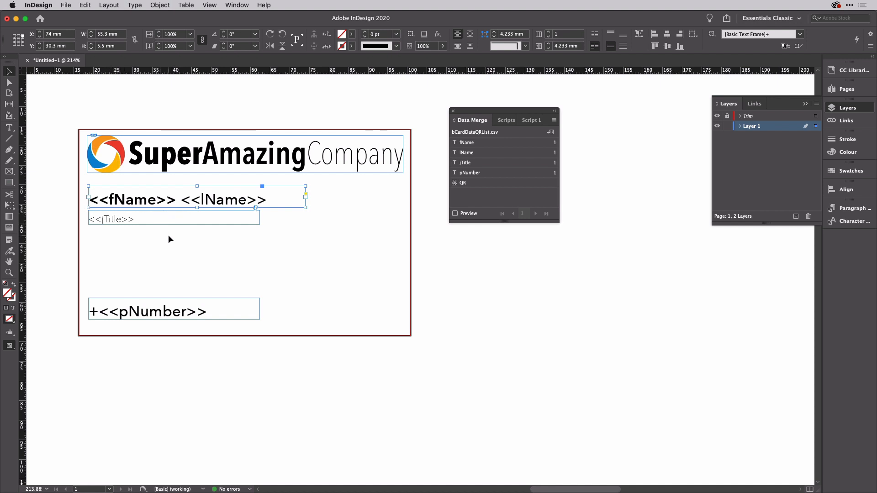
pyautogui.click(455, 214)
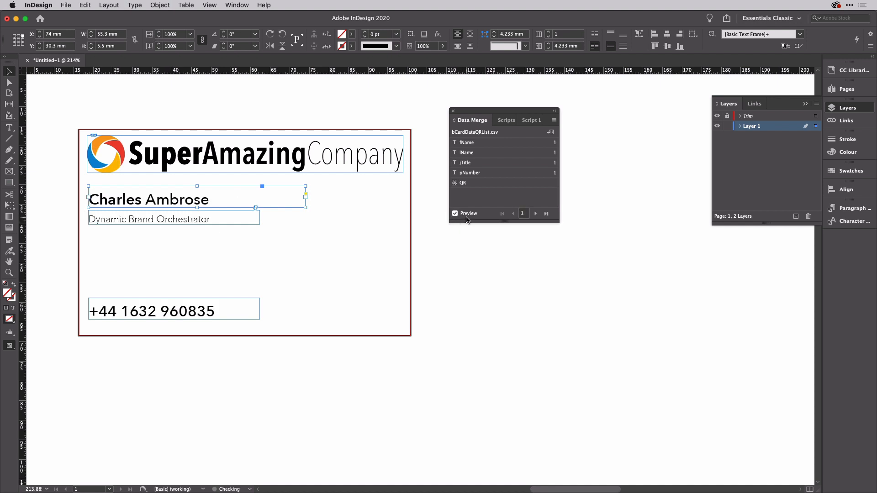
pyautogui.click(455, 213)
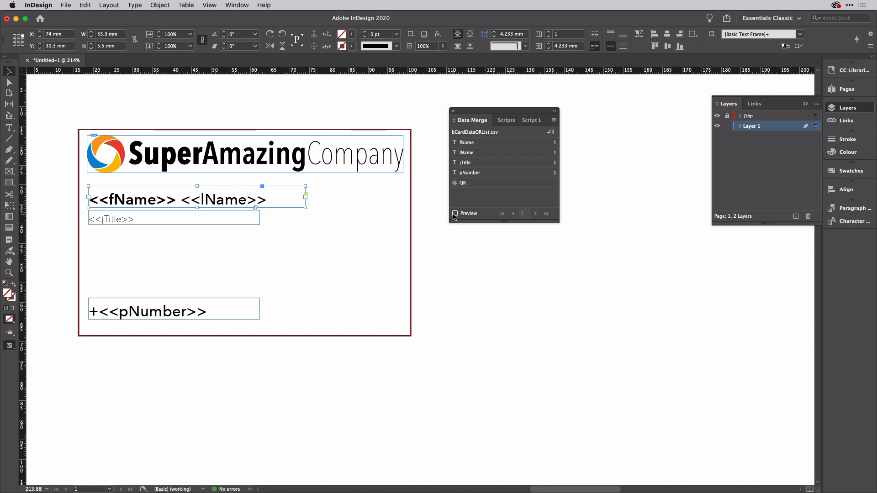
# Step: Draw a square 26.925 mm graphics frame at the card's lower right and nudge it right
pyautogui.click(10, 173)
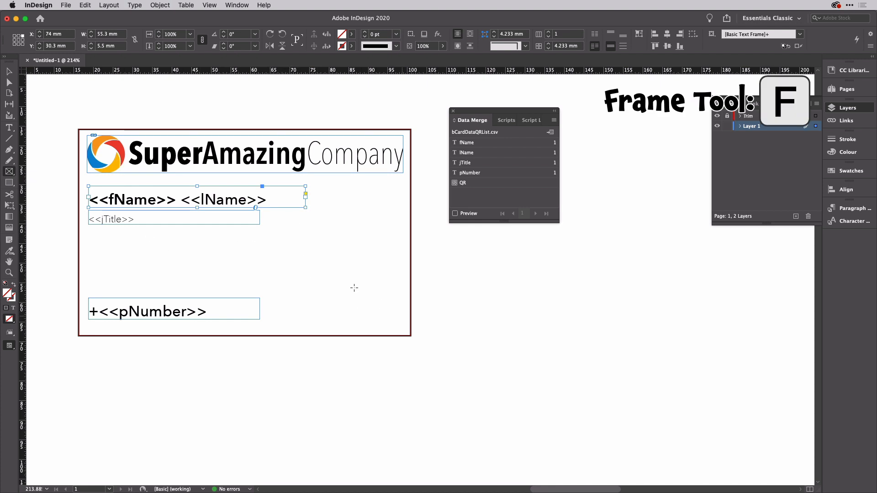
pyautogui.moveTo(279, 215); pyautogui.dragTo(404, 322)
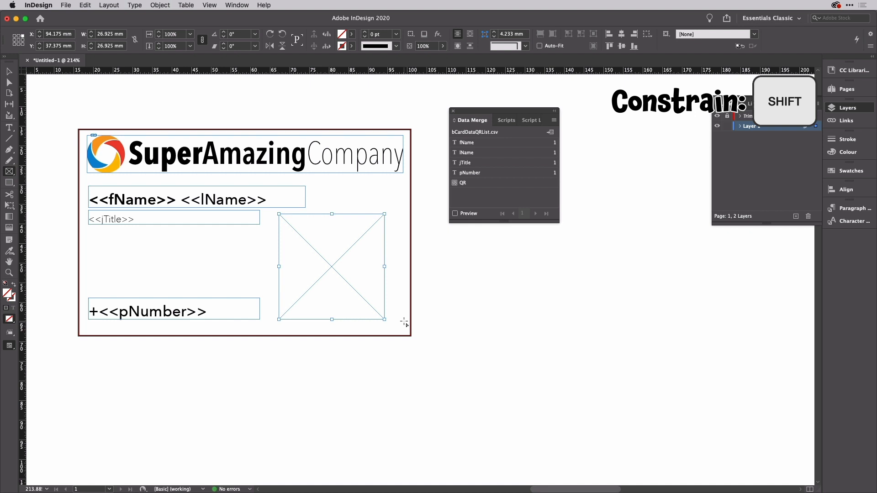
pyautogui.press('v')
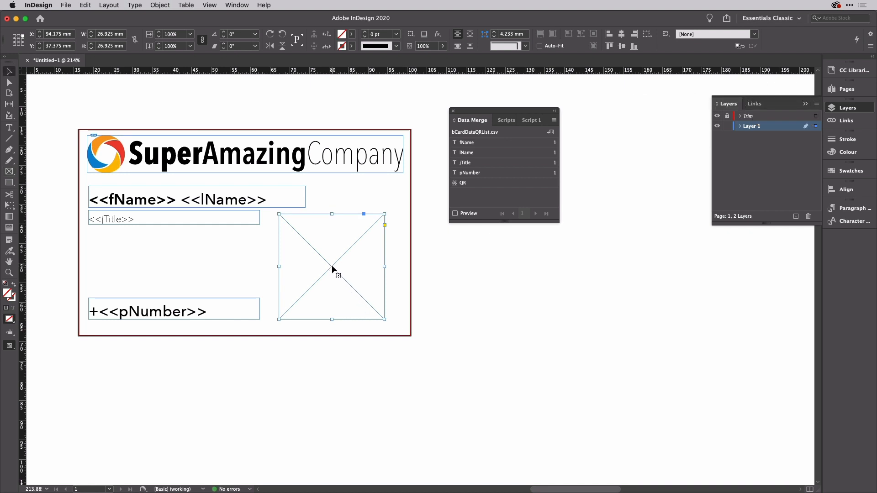
pyautogui.moveTo(332, 267); pyautogui.dragTo(345, 267)
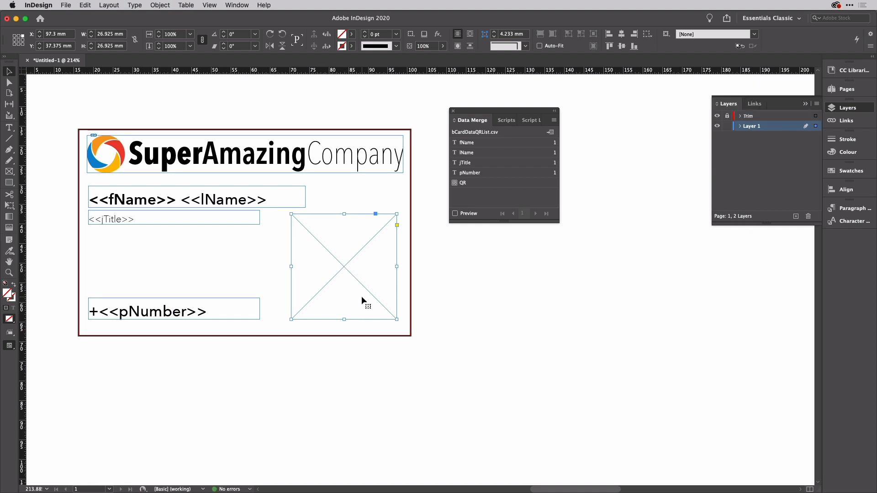
# Step: Put the QR field in the square frame, preview the merge, and advance to record 9
pyautogui.click(482, 183)
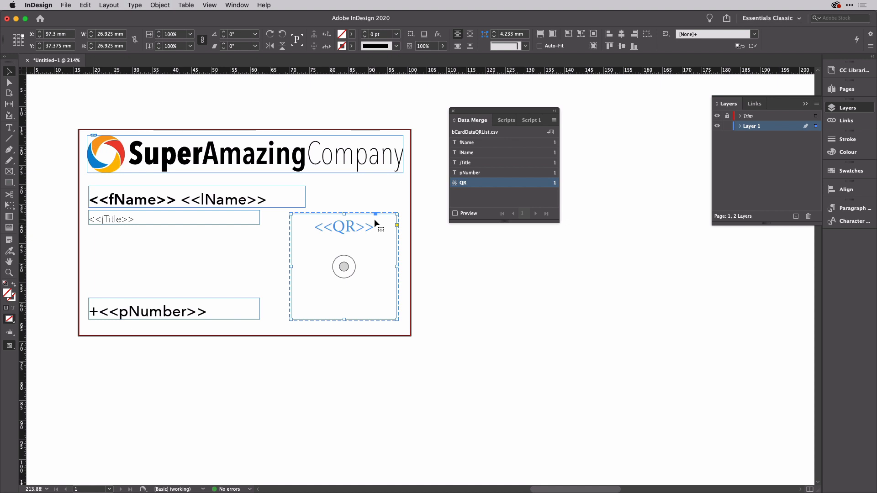
pyautogui.click(455, 213)
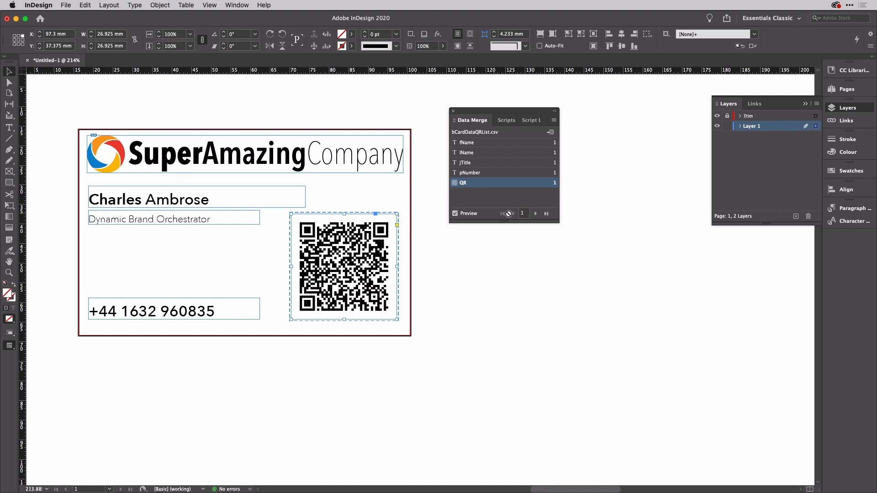
pyautogui.click(535, 213)
pyautogui.click(536, 213)
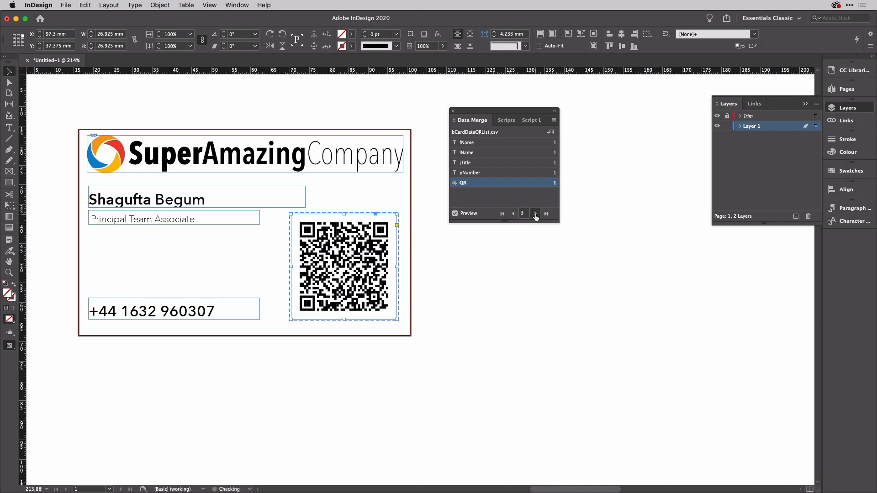
pyautogui.click(536, 214)
pyautogui.click(535, 214)
pyautogui.click(536, 214)
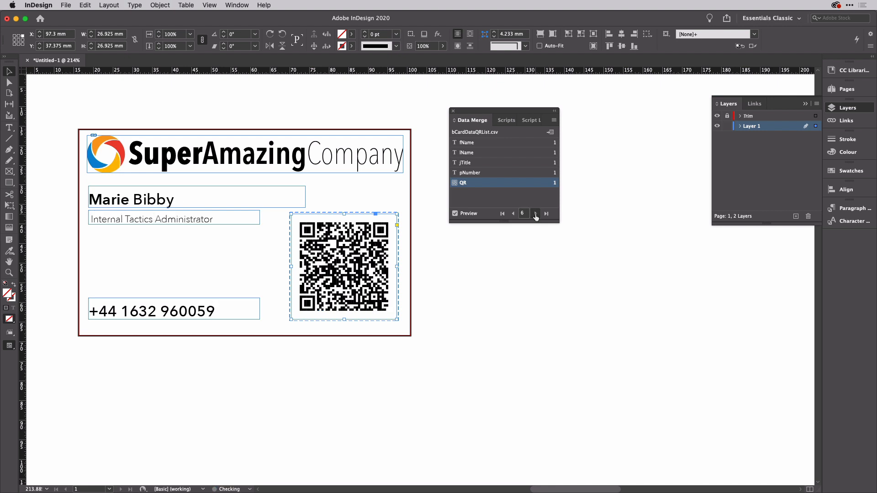
pyautogui.click(535, 213)
pyautogui.click(535, 214)
pyautogui.click(536, 213)
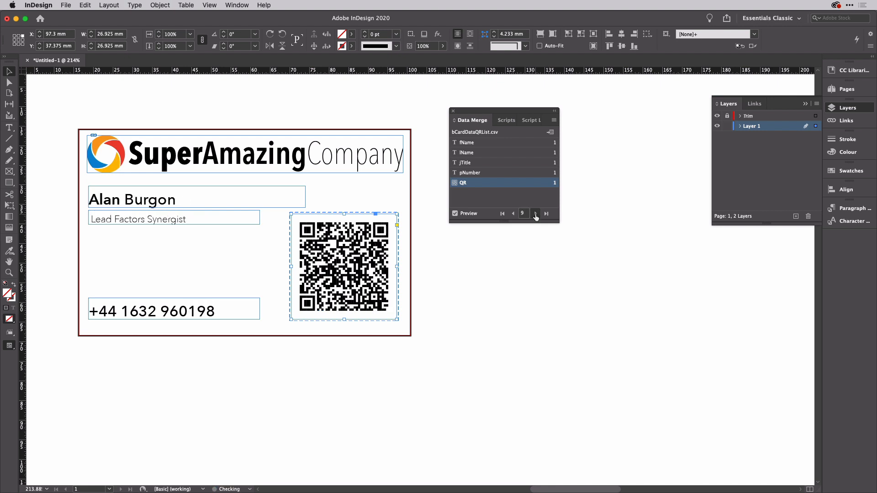
# Step: Step the merge preview back from record 9 to record 5
pyautogui.click(512, 214)
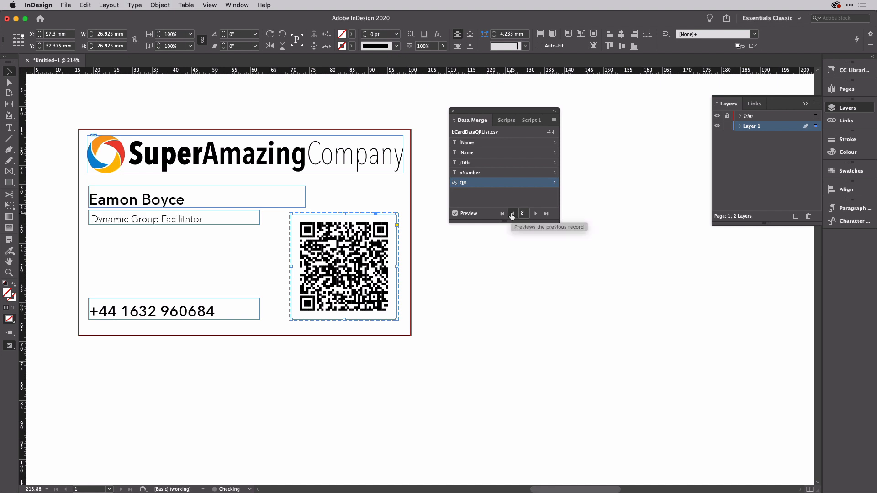
pyautogui.click(513, 213)
pyautogui.click(512, 214)
pyautogui.click(512, 214)
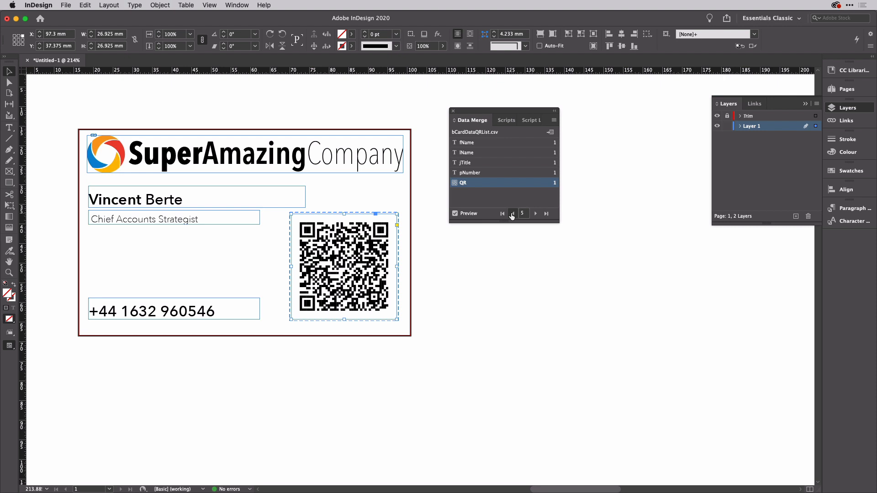
pyautogui.press('super+Tab')
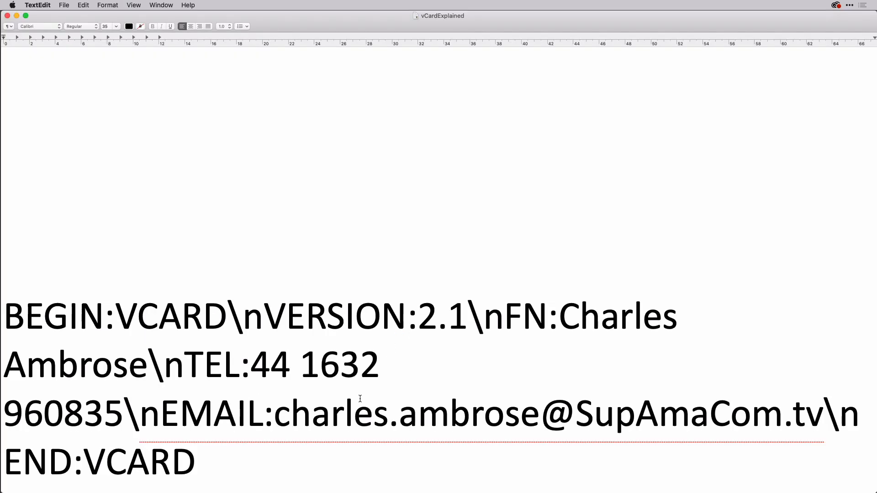
pyautogui.press('super+Tab')
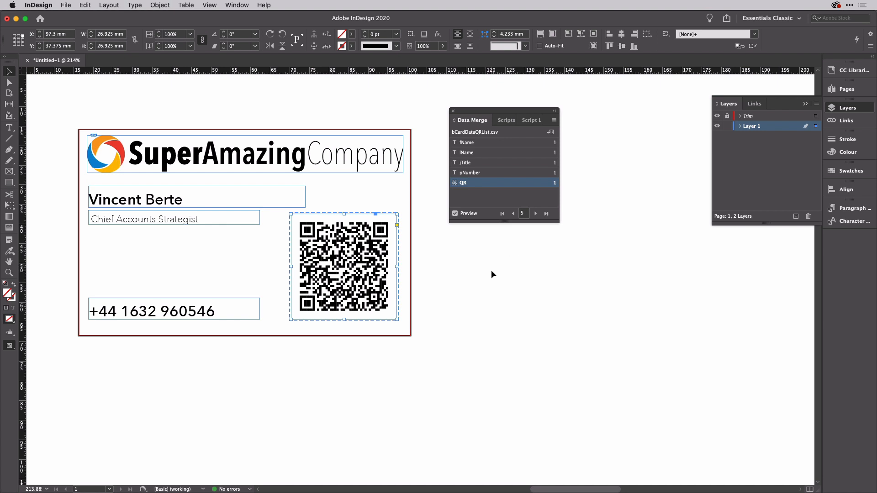
# Step: Jump the preview to record 1, fit the page in the window, and open the Data Merge panel menu
pyautogui.click(503, 213)
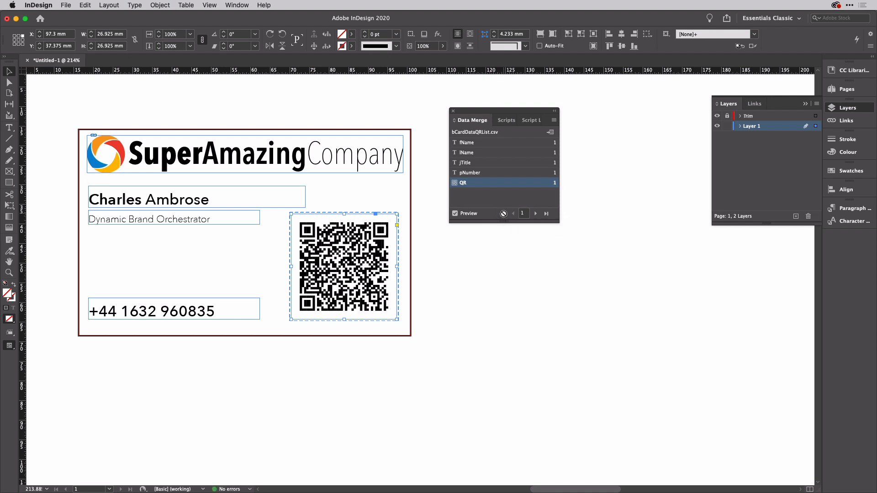
pyautogui.press('super+minus')
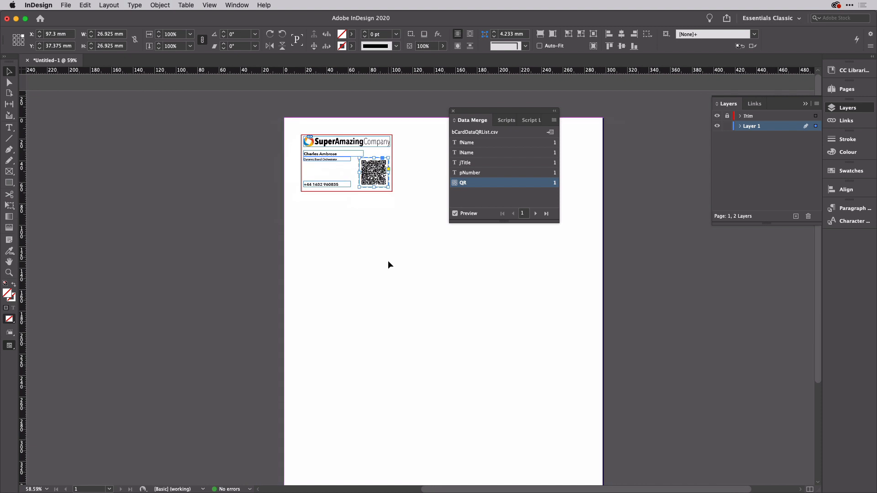
pyautogui.press('super+0')
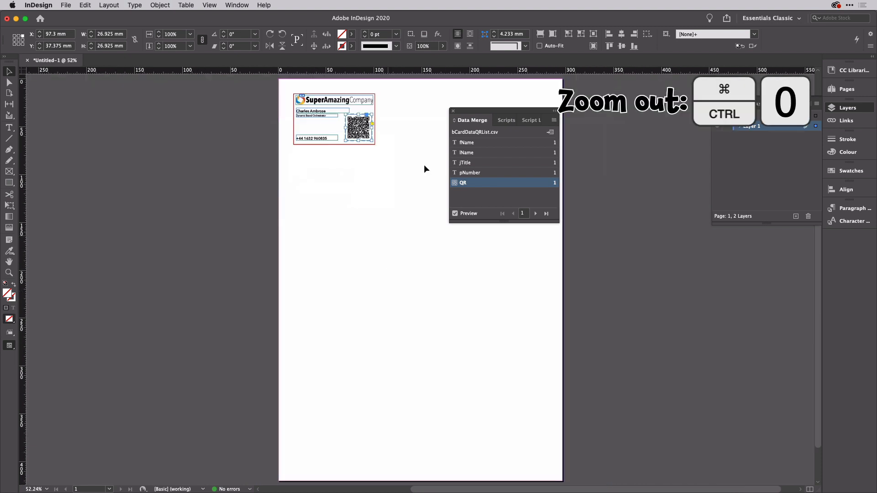
pyautogui.moveTo(473, 110); pyautogui.dragTo(597, 98)
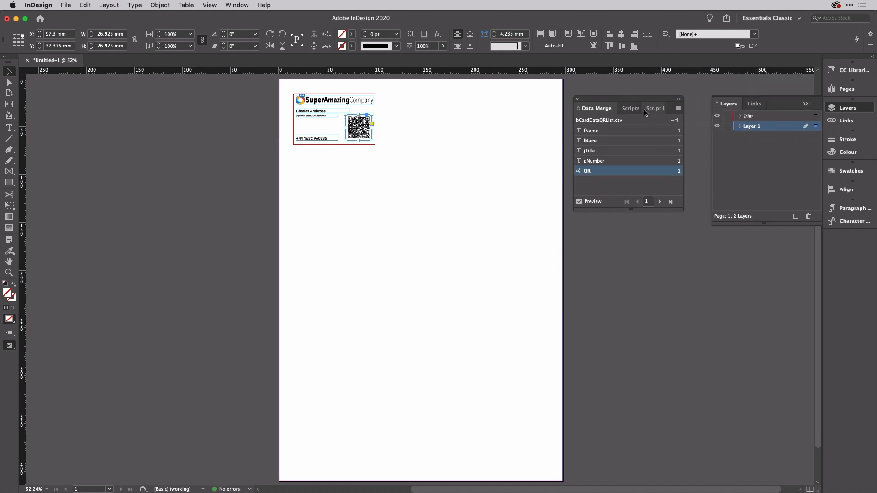
pyautogui.click(679, 108)
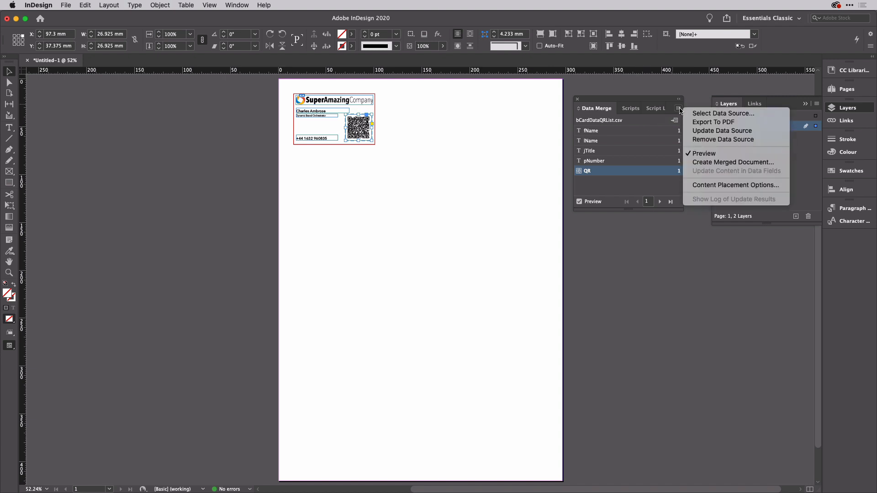
# Step: Set Create Merged Document to merge All Records with Multiple Records per page
pyautogui.click(710, 162)
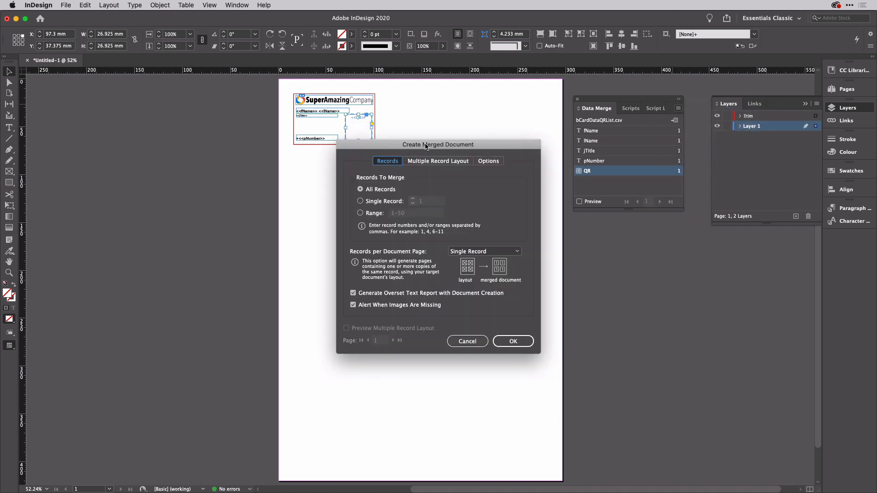
pyautogui.moveTo(426, 146); pyautogui.dragTo(670, 223)
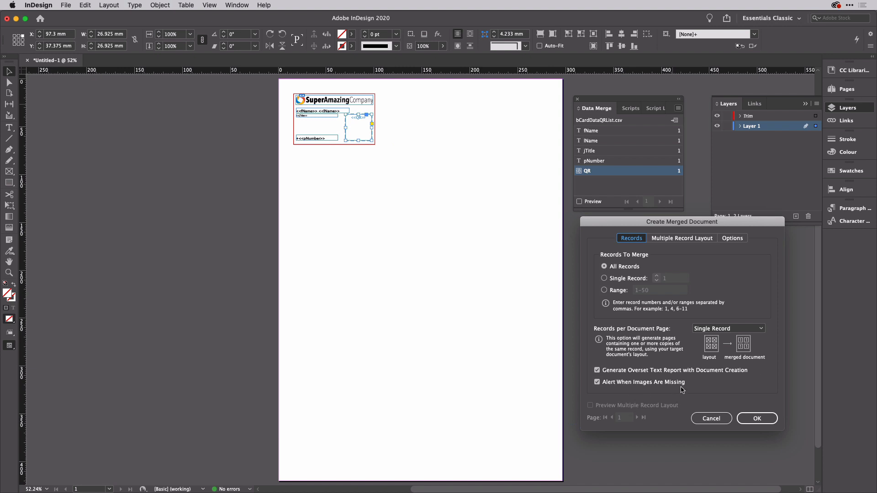
pyautogui.click(693, 239)
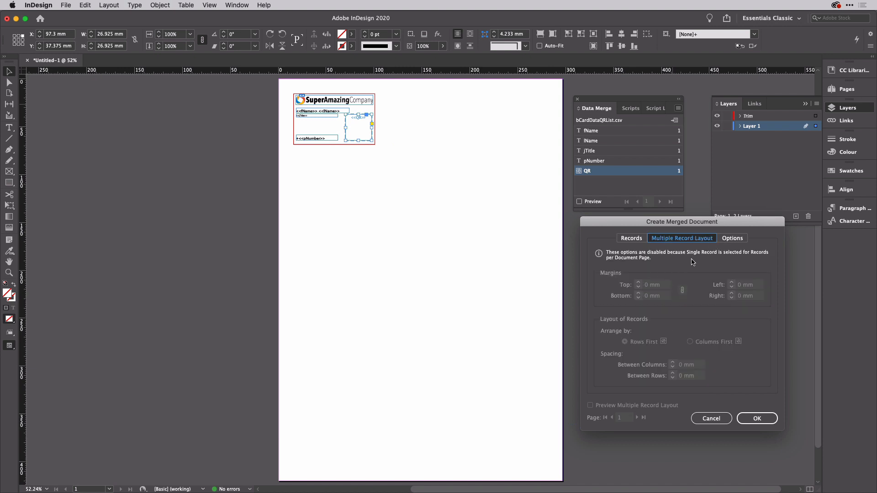
pyautogui.click(635, 242)
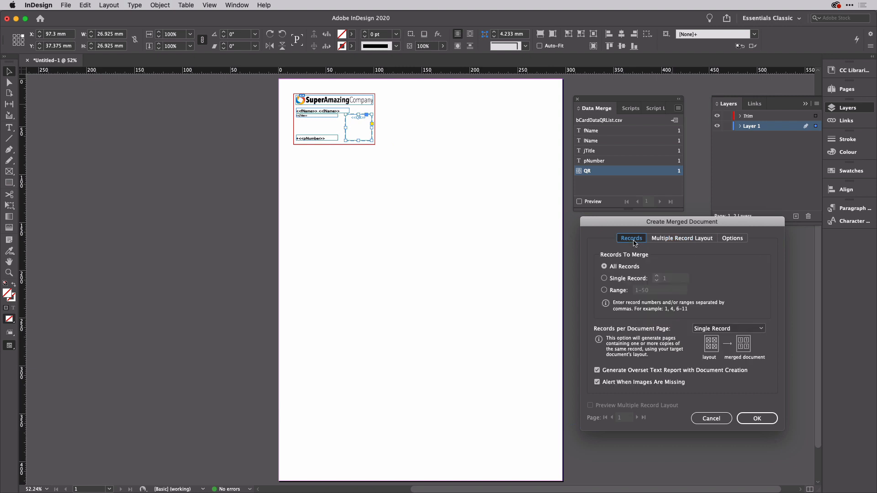
pyautogui.click(604, 291)
pyautogui.click(603, 268)
pyautogui.click(736, 329)
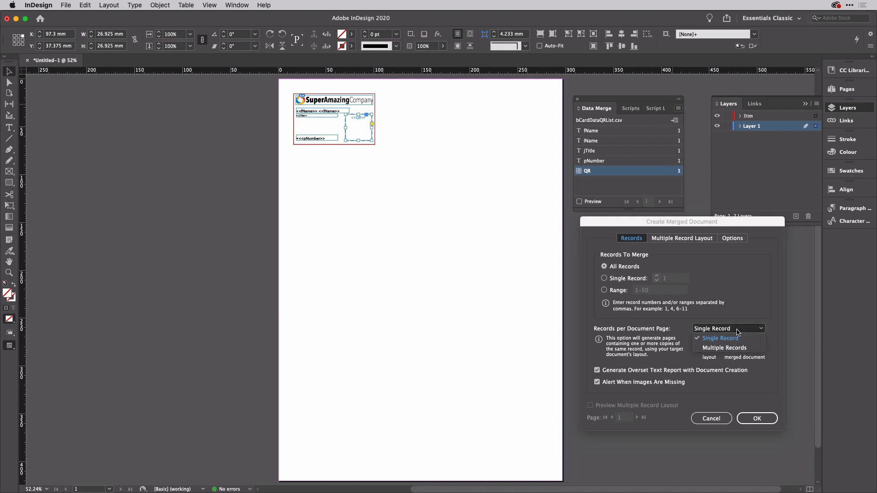
pyautogui.click(730, 348)
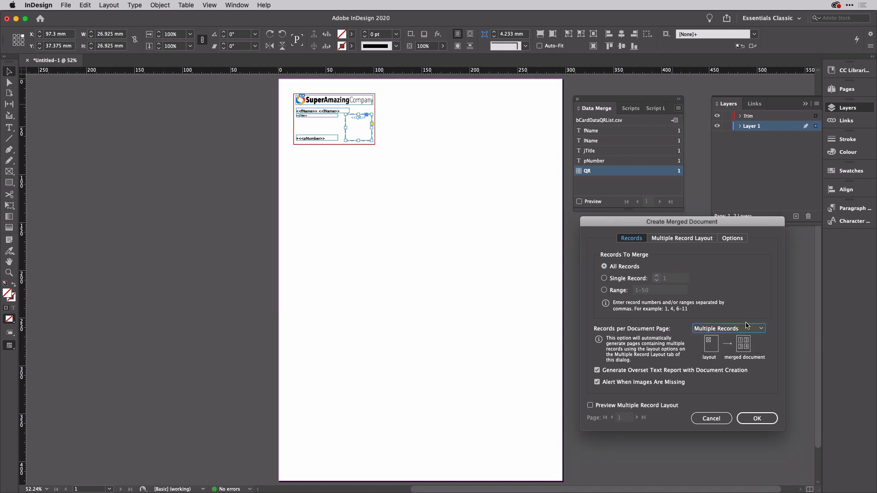
pyautogui.click(695, 239)
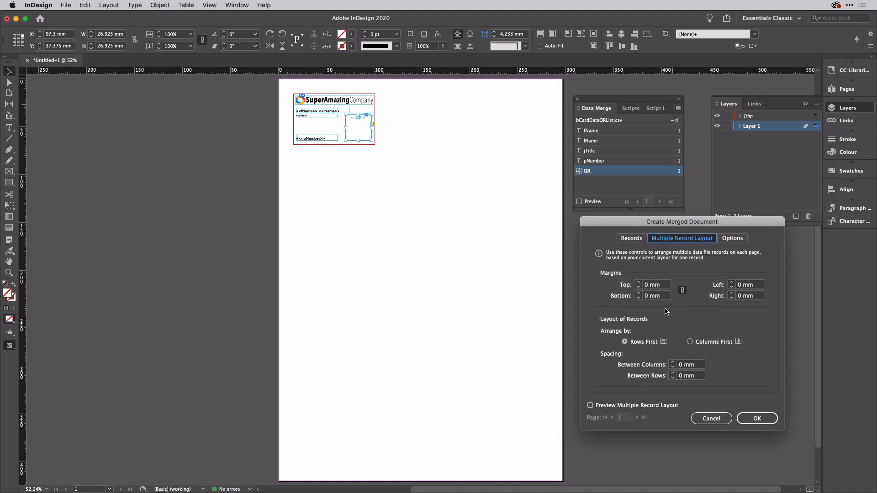
# Step: Set 5 mm margins and 10 mm column and row spacing, and preview the 18-card layout
pyautogui.click(650, 285)
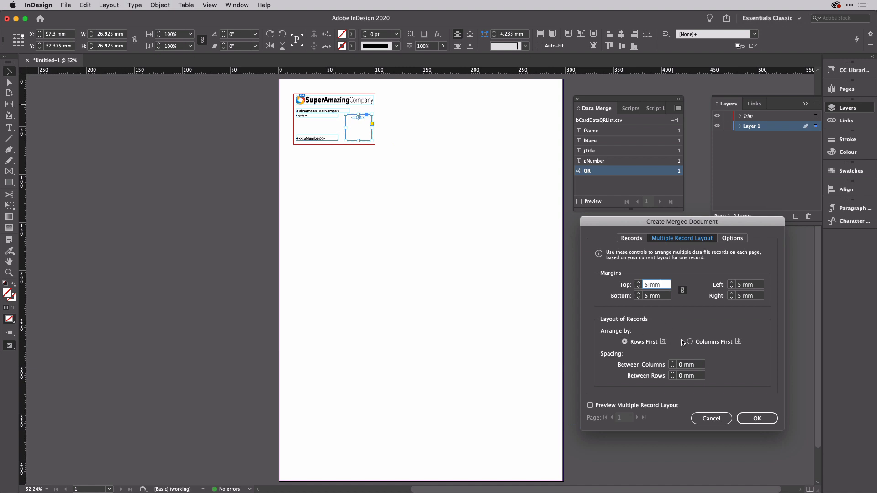
pyautogui.click(697, 365)
pyautogui.hotkey('shift', 'Up')
pyautogui.press('Tab')
pyautogui.hotkey('shift', 'Up')
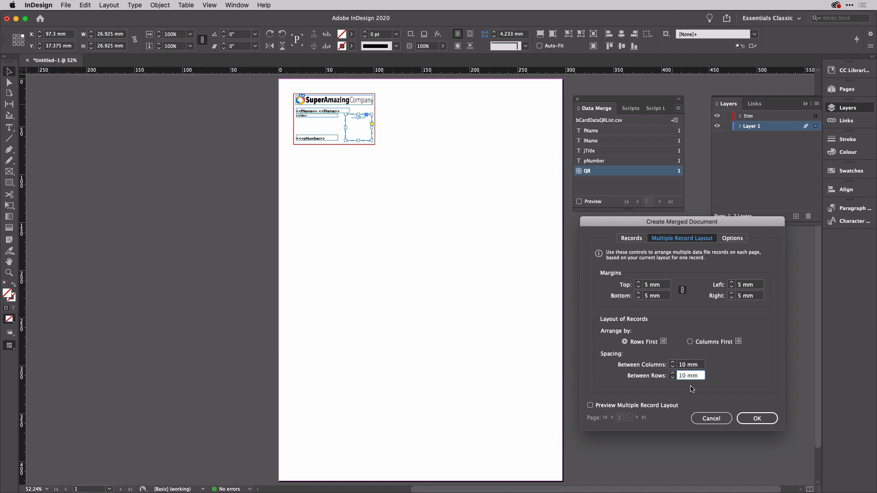
pyautogui.click(648, 410)
pyautogui.click(591, 406)
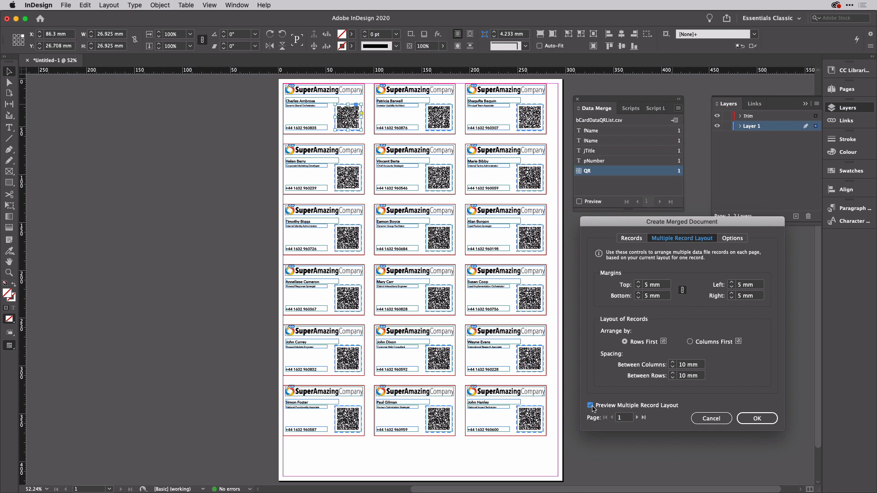
# Step: Keep Fit Images Proportionally in the merge options and create the merged document
pyautogui.click(740, 238)
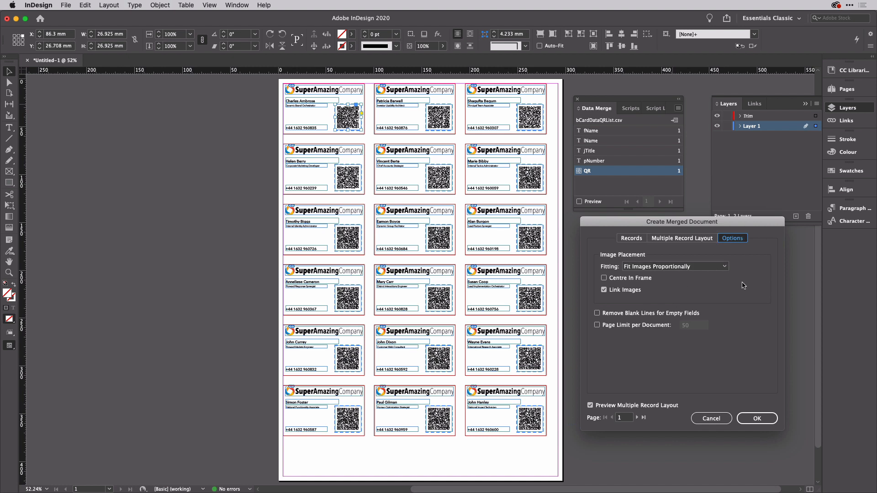
pyautogui.click(724, 270)
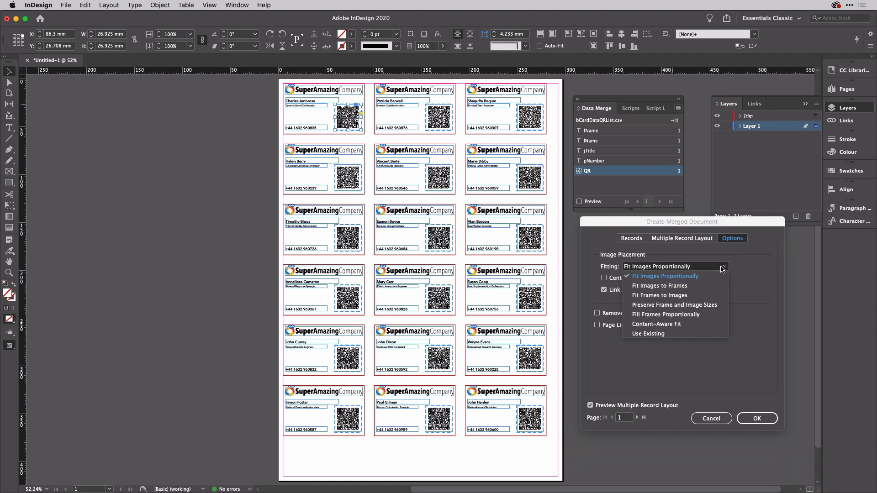
pyautogui.click(753, 274)
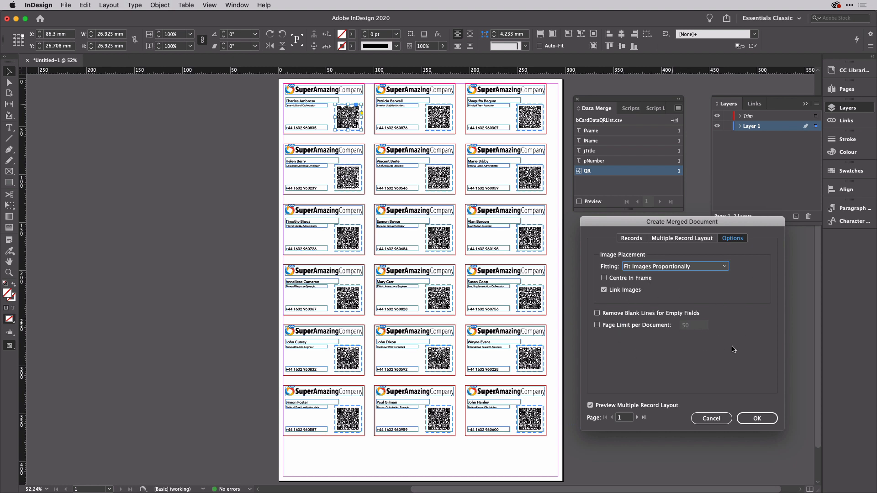
pyautogui.click(758, 418)
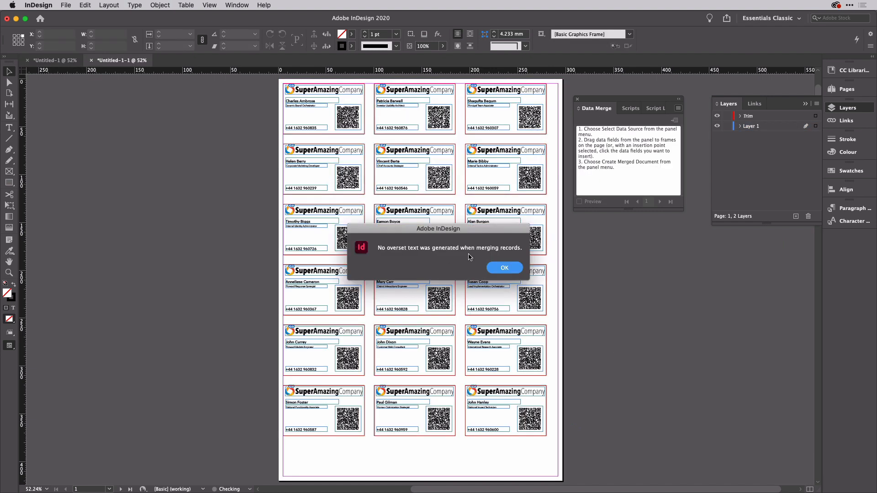
# Step: Dismiss the no-overset-text alert for the merged document Untitled-1-1
pyautogui.click(517, 269)
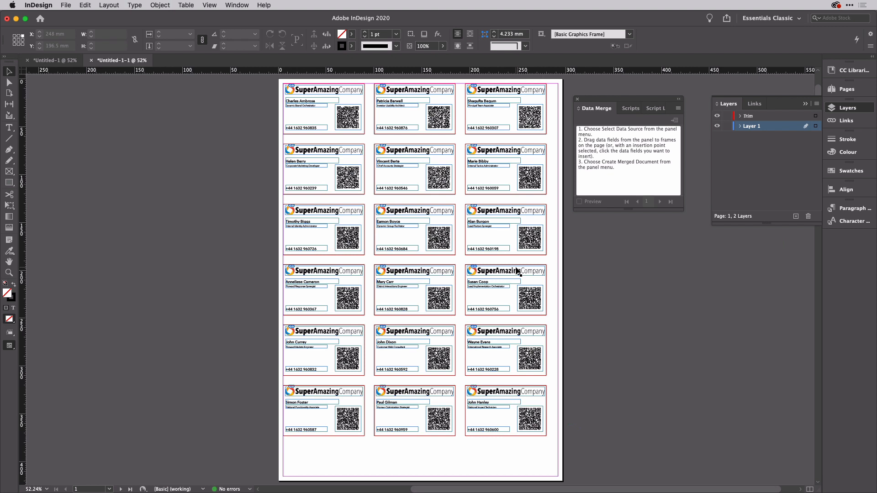
# Step: In the Scripts panel, find CropMarks.jsx under Application > Samples > JavaScript
pyautogui.click(633, 109)
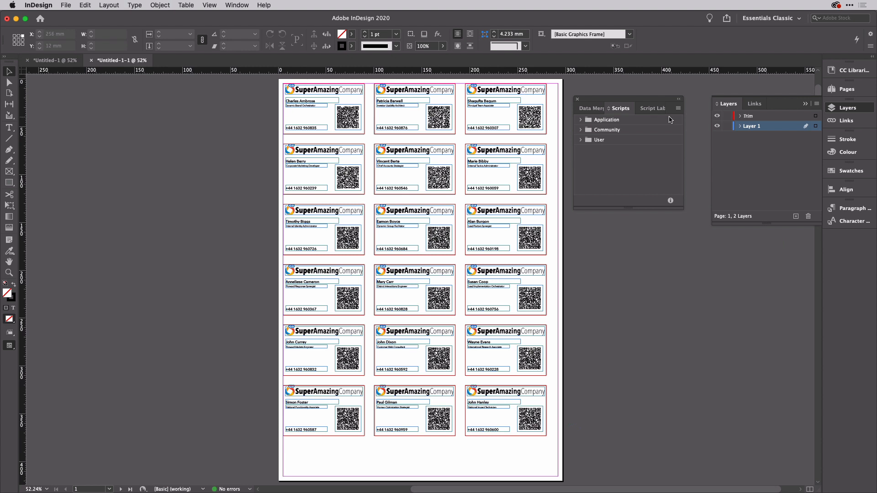
pyautogui.click(580, 120)
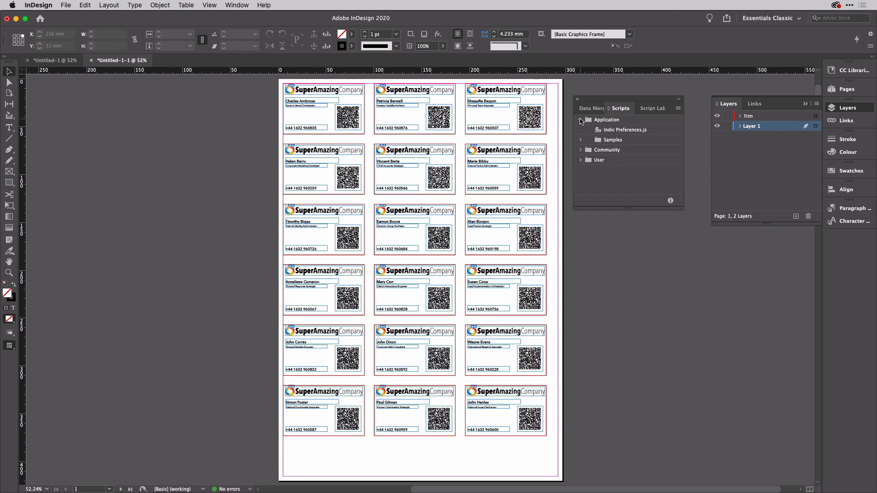
pyautogui.click(581, 140)
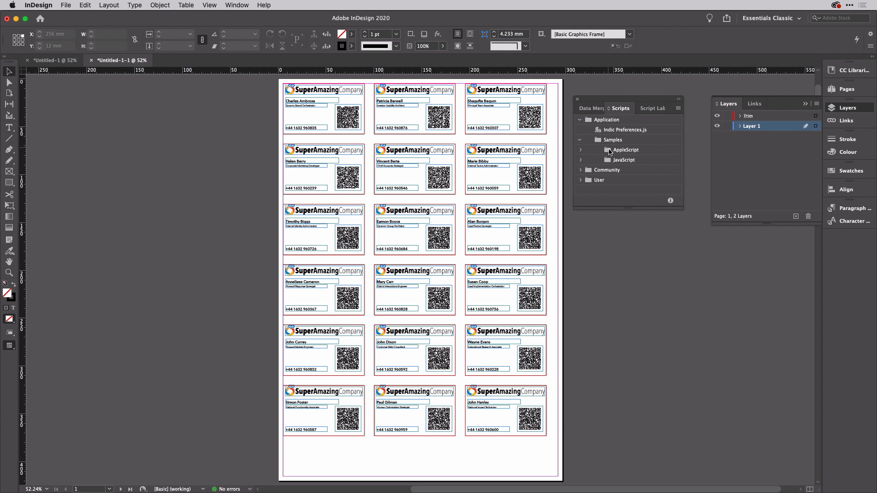
pyautogui.click(580, 160)
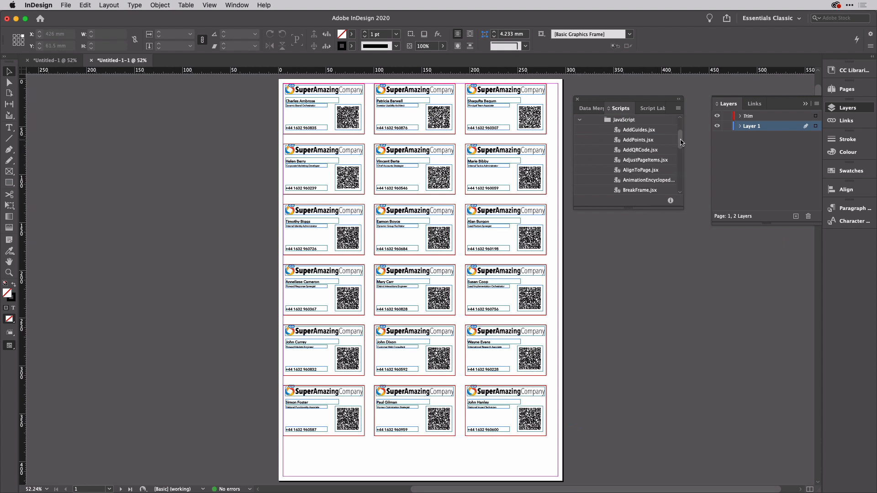
pyautogui.moveTo(680, 140); pyautogui.dragTo(682, 154)
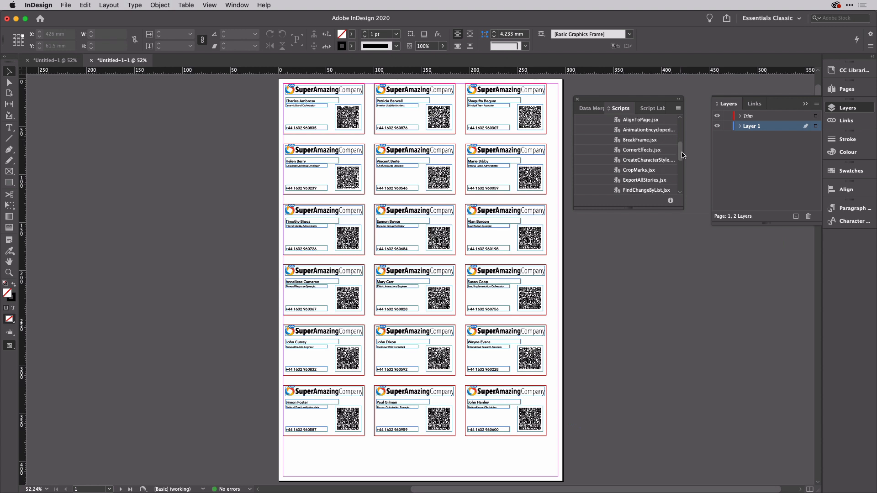
pyautogui.click(643, 172)
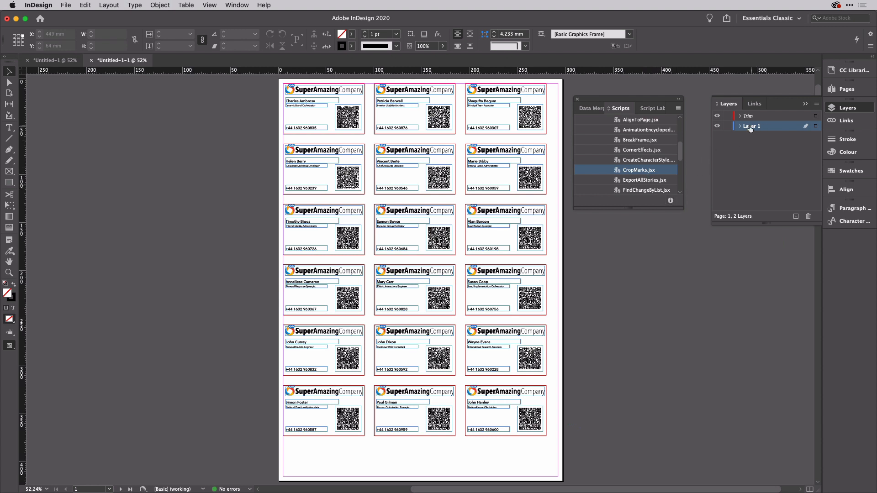
# Step: Lock Layer 1, make Trim the working layer, and run CropMarks.jsx
pyautogui.click(727, 126)
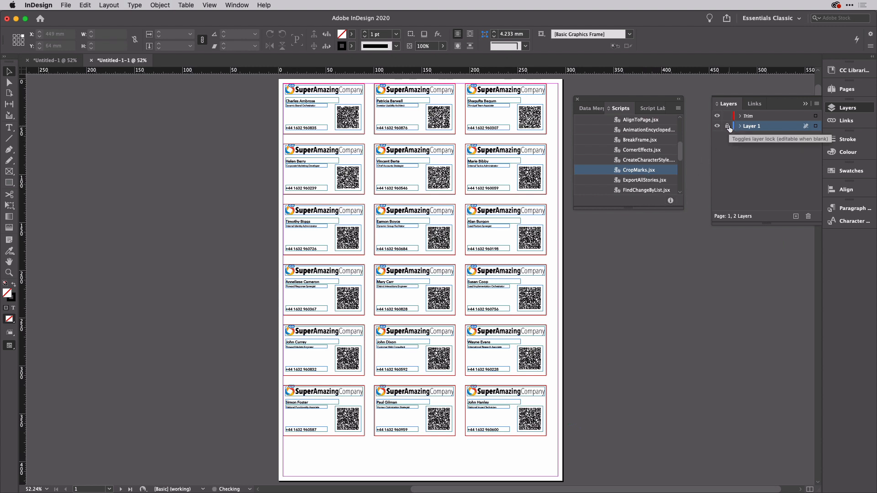
pyautogui.click(750, 115)
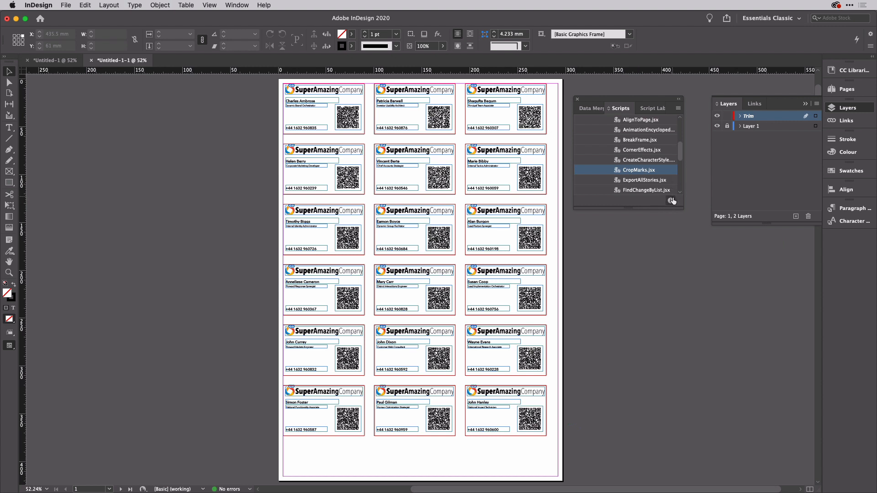
pyautogui.doubleClick(617, 171)
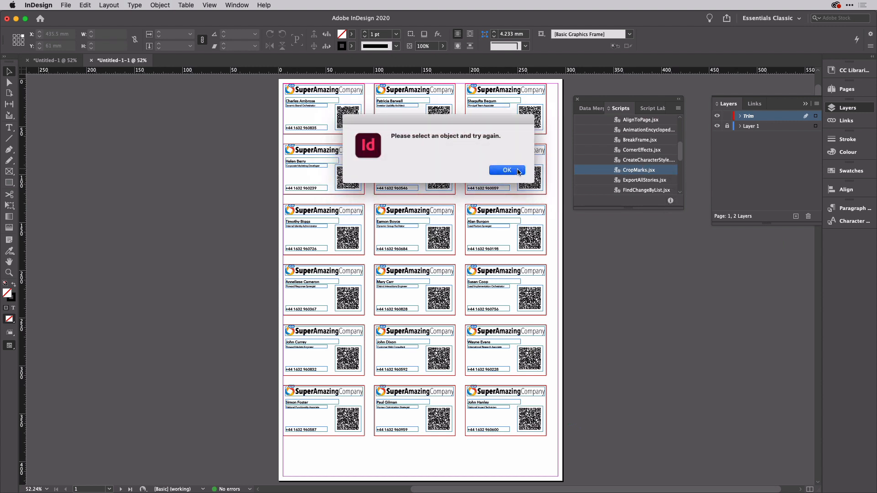
# Step: Dismiss the no-selection warning and select every card frame on the Trim layer
pyautogui.click(507, 171)
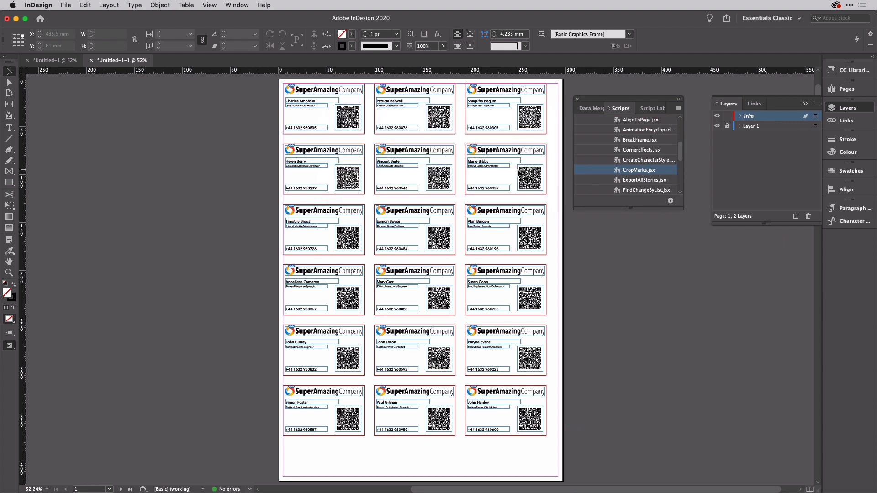
pyautogui.click(365, 109)
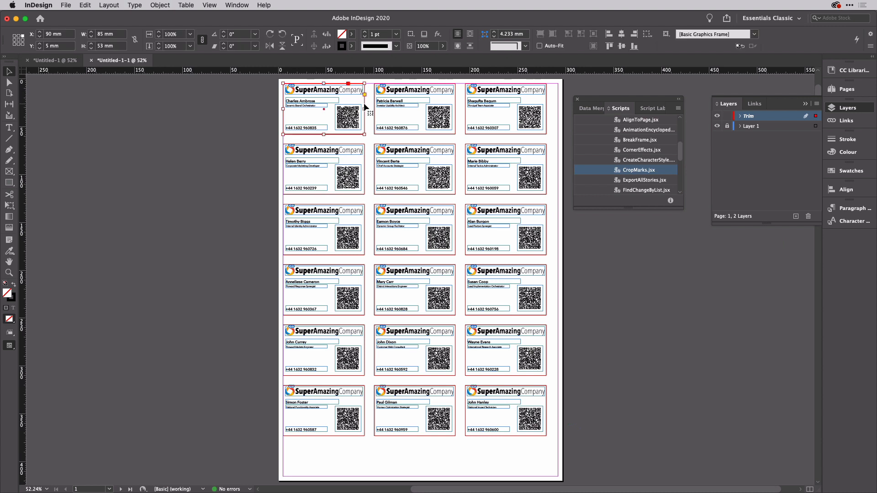
pyautogui.click(815, 116)
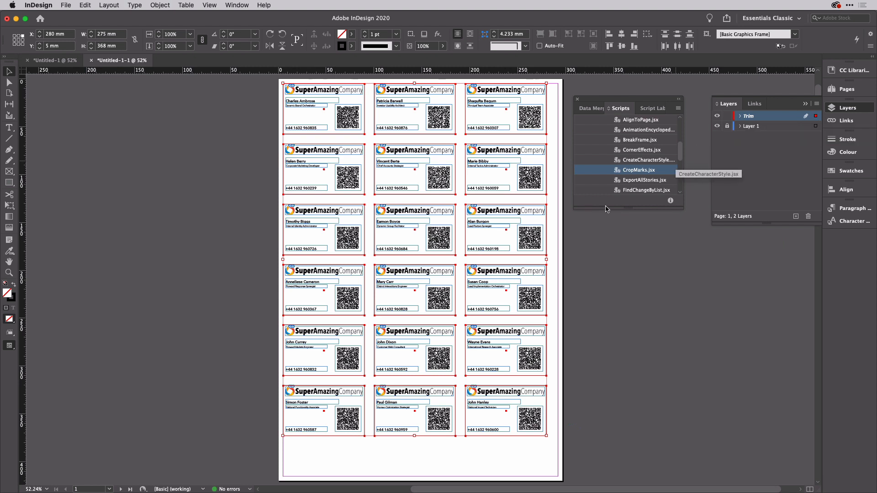
# Step: Check pages 1 and 2, then run CropMarks.jsx on page 1's selected cards
pyautogui.scroll(-1, 513, 268)
pyautogui.hotkey('shift', 'pagedown')
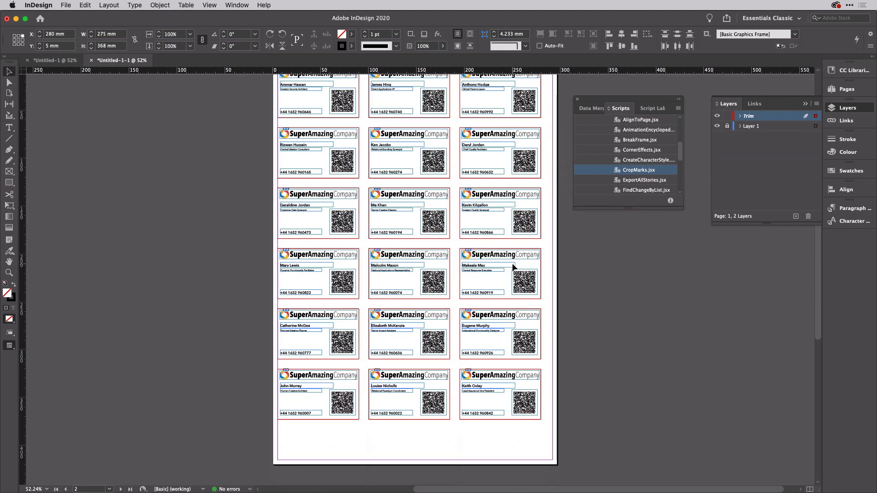
pyautogui.hotkey('shift', 'pageup')
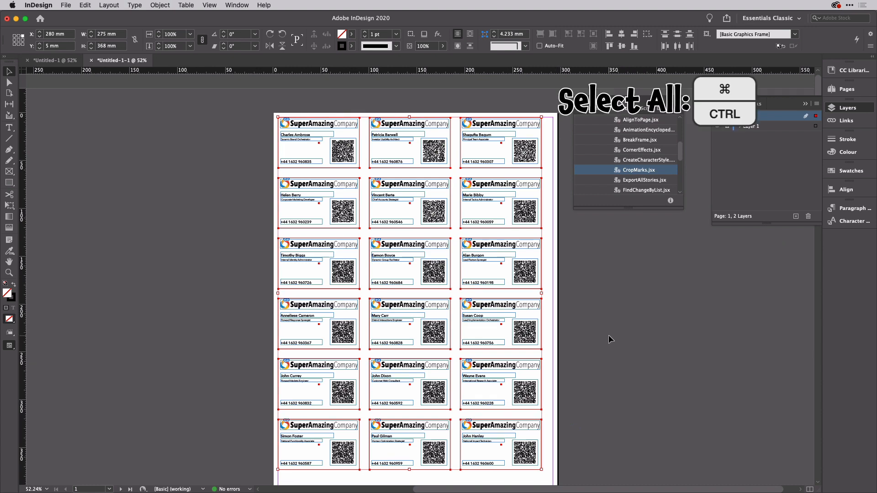
pyautogui.hotkey('shift', 'pagedown')
pyautogui.hotkey('shift', 'pageup')
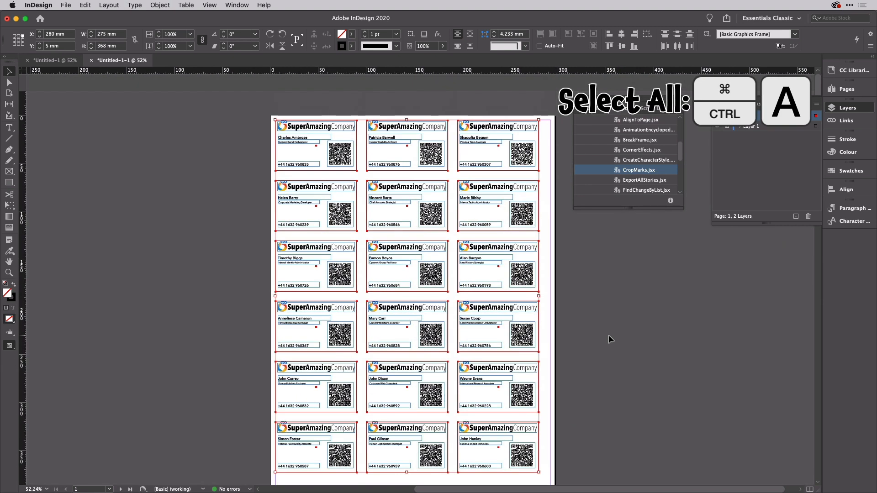
pyautogui.doubleClick(620, 171)
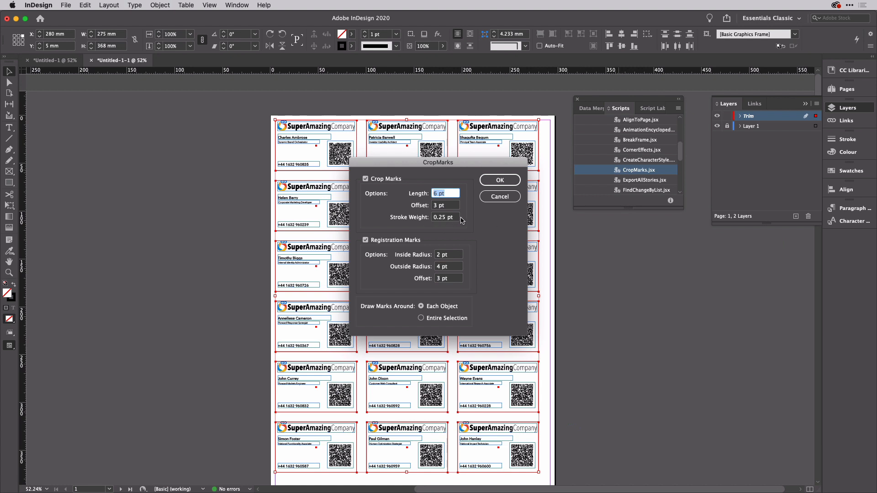
# Step: Apply crop marks with Registration Marks unchecked, then zoom in to check them
pyautogui.click(366, 241)
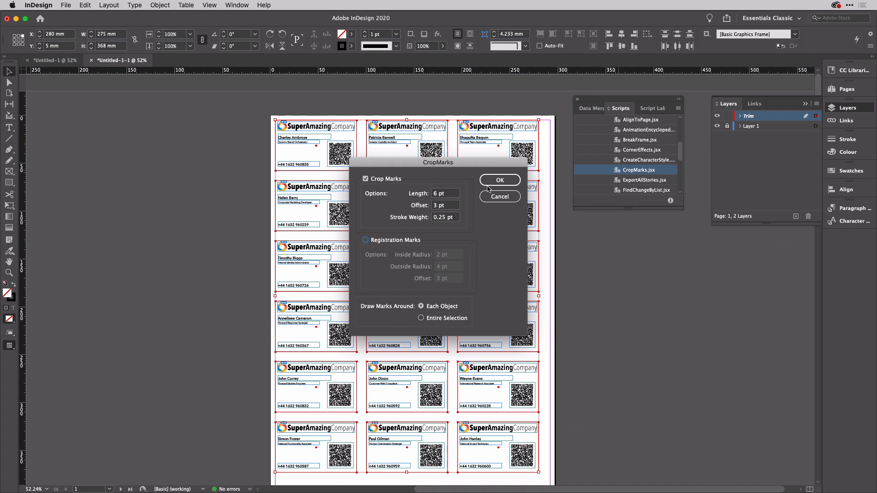
pyautogui.click(499, 182)
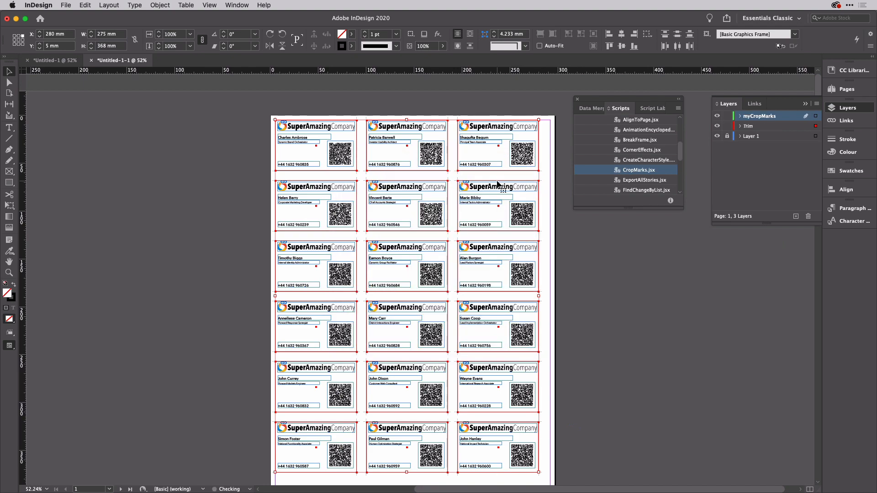
pyautogui.scroll(6, 336, 156)
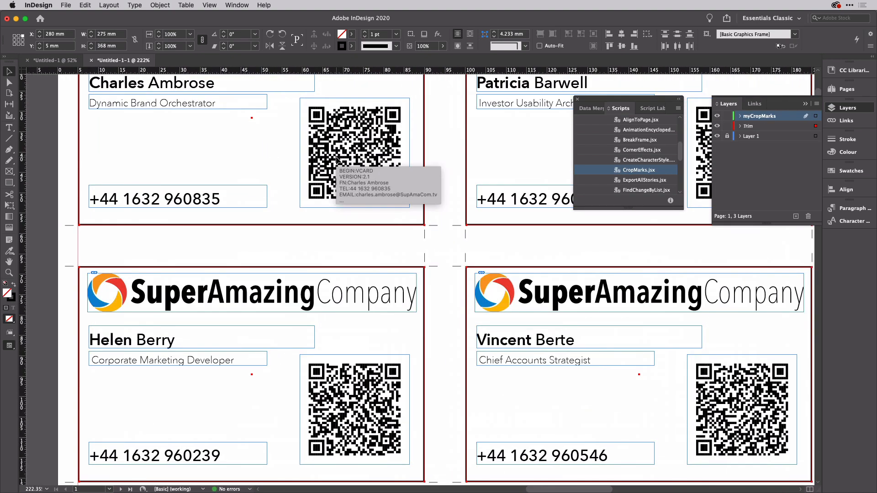
pyautogui.scroll(-5, 336, 157)
# Step: Move down to page 2 and marquee-select all its card frames
pyautogui.scroll(-10, 336, 157)
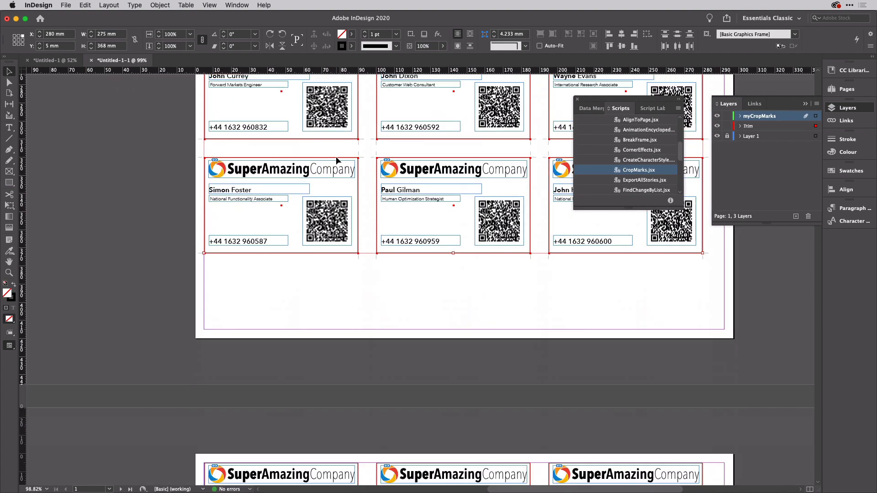
pyautogui.scroll(-5, 335, 156)
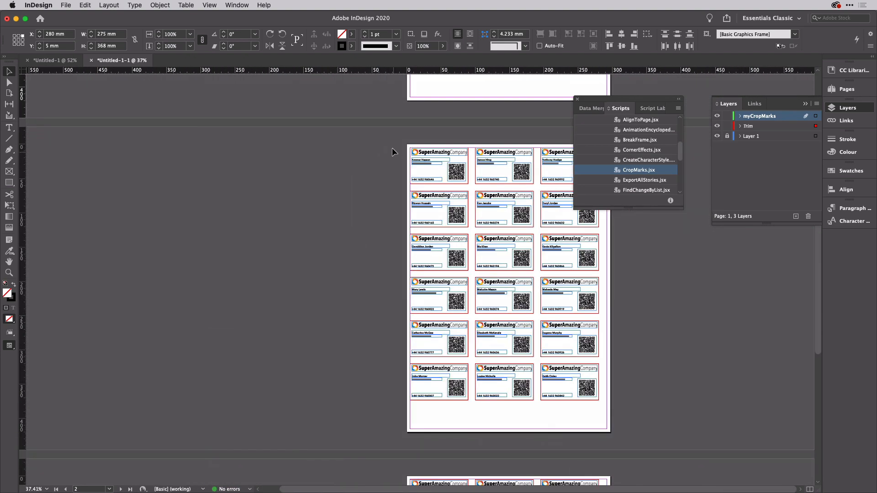
pyautogui.moveTo(392, 147); pyautogui.dragTo(647, 421)
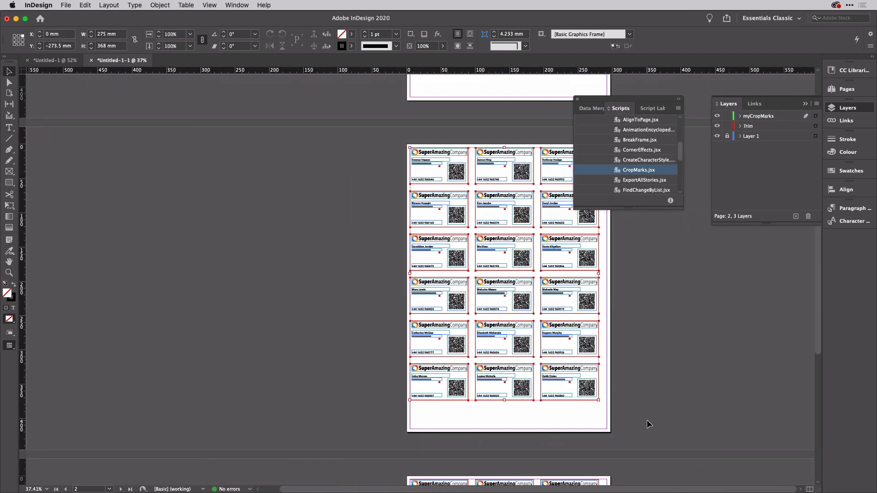
# Step: Add crop marks to page 2's cards, then marquee-select page 3's cards and add them there
pyautogui.doubleClick(623, 171)
pyautogui.click(515, 181)
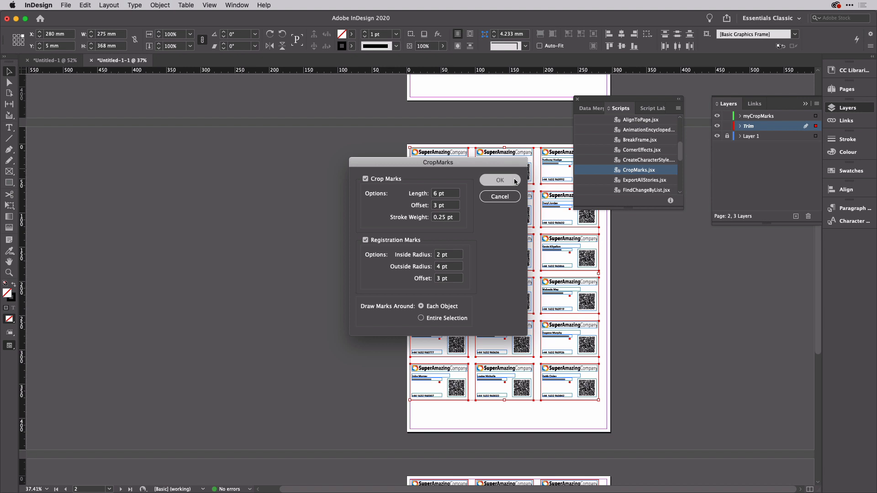
pyautogui.scroll(-5, 462, 264)
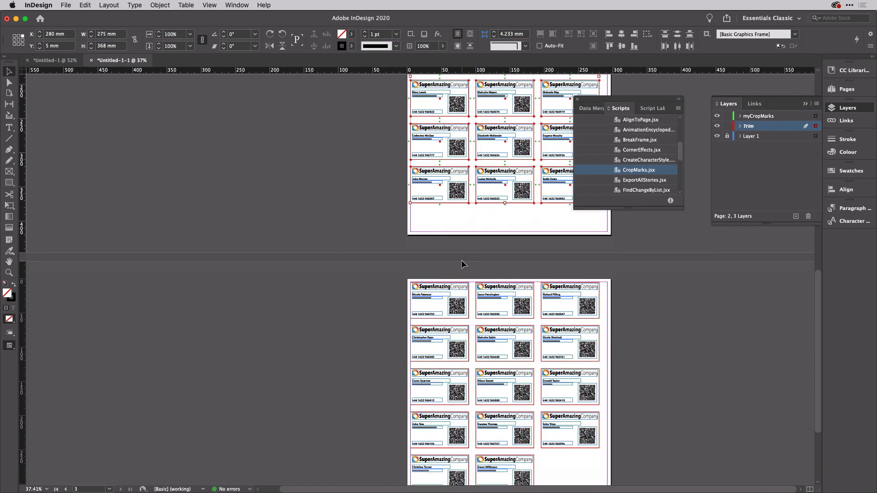
pyautogui.scroll(-2, 463, 264)
pyautogui.moveTo(360, 242); pyautogui.dragTo(644, 466)
pyautogui.doubleClick(619, 170)
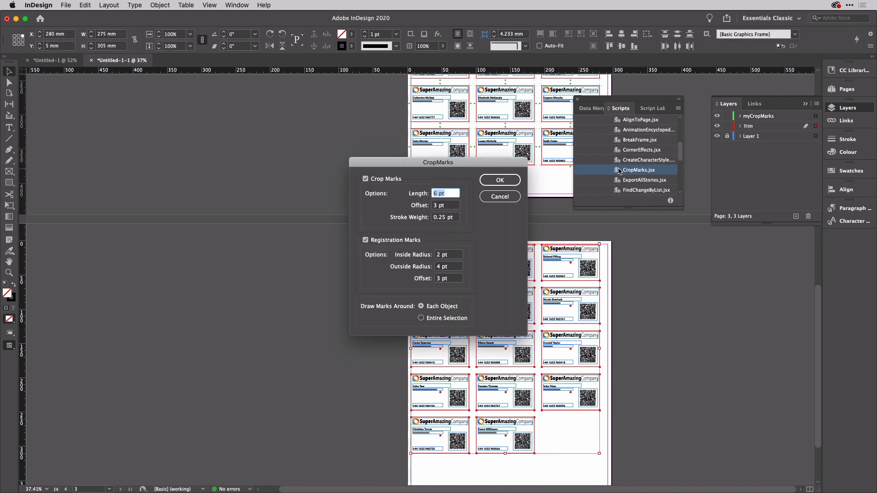
pyautogui.click(500, 183)
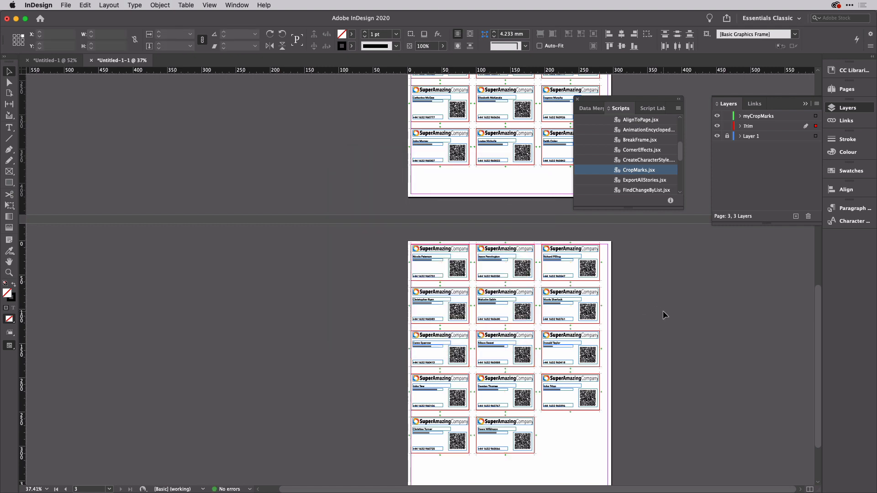
# Step: Hide the Trim layer's red outlines and zoom in on page 1 to inspect the crop marks
pyautogui.click(771, 127)
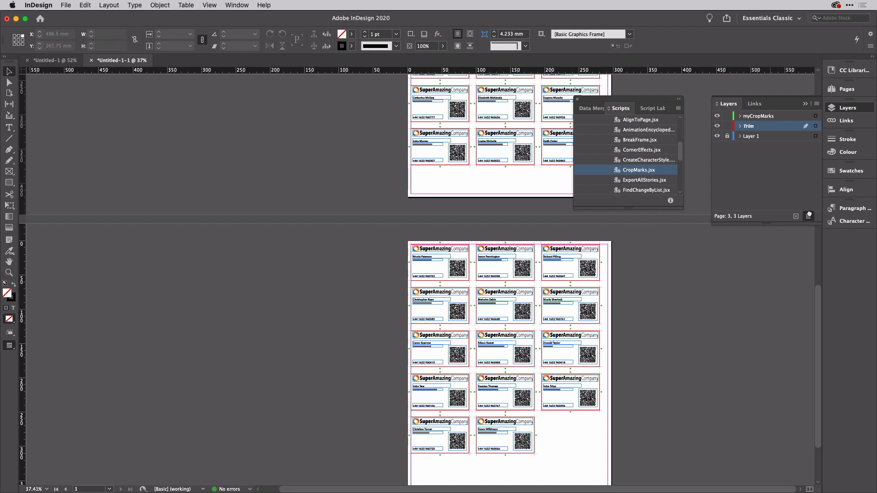
pyautogui.click(716, 126)
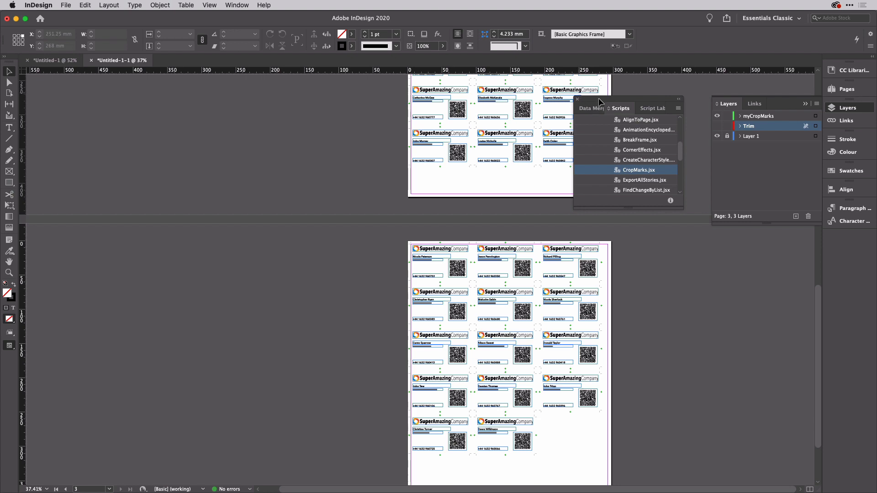
pyautogui.scroll(3, 504, 147)
pyautogui.scroll(10, 503, 146)
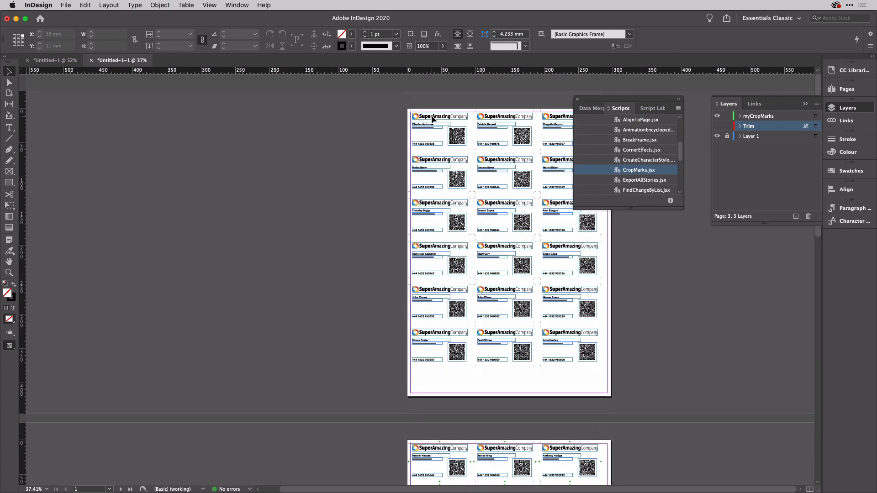
pyautogui.scroll(8, 439, 137)
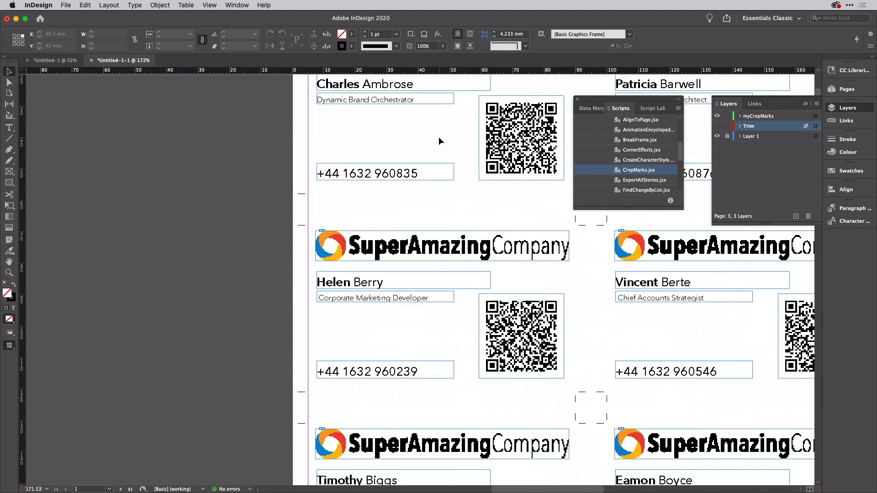
pyautogui.hscroll(3, 438, 141)
pyautogui.scroll(-2, 439, 140)
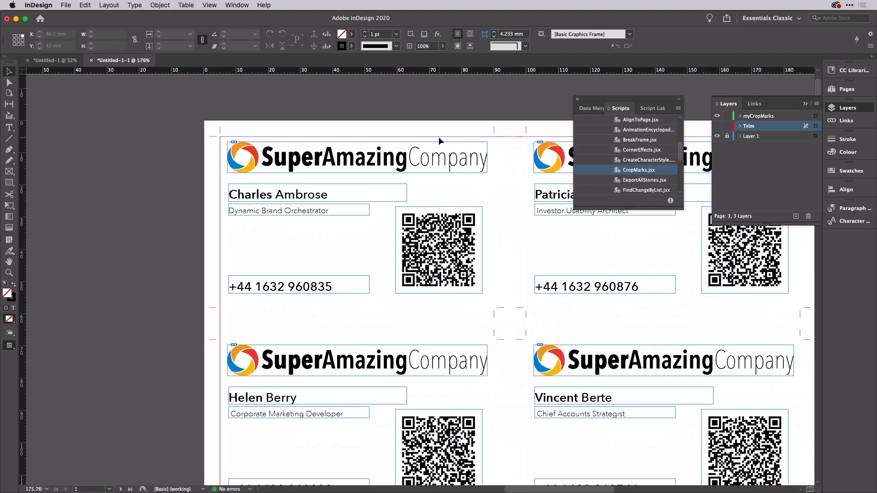